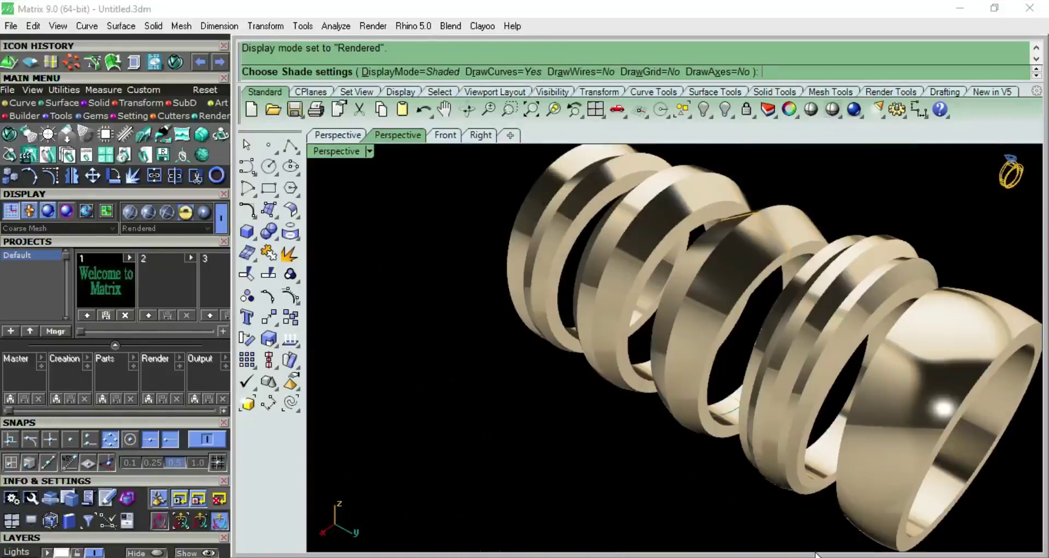
Start a new, empty document that shows the Top view grid.
key(ctrl+n)
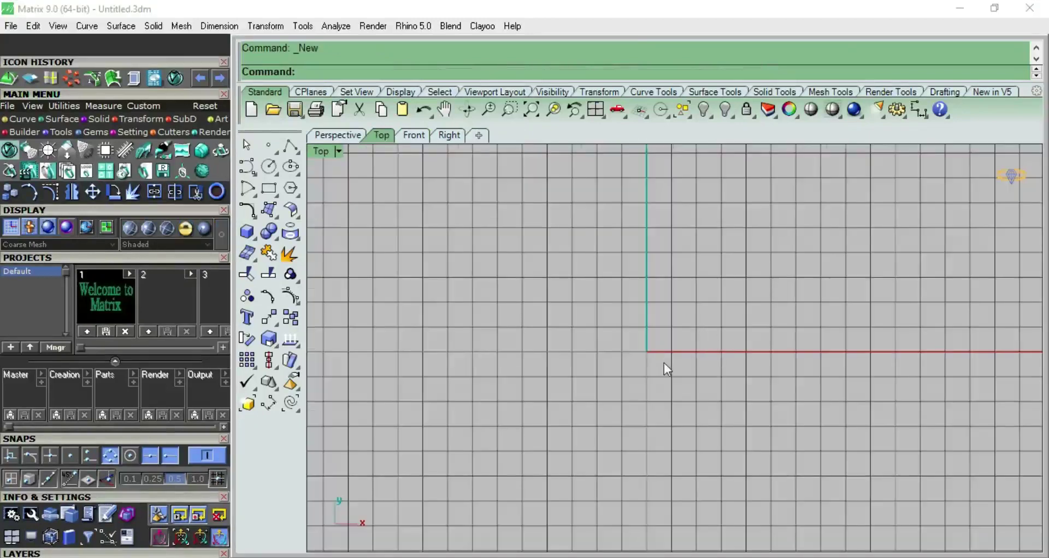
Create an 18 mm ring rail circle using the Ring Rail tool at size 18.
scroll(662, 361, up, 3)
scroll(659, 354, up, 2)
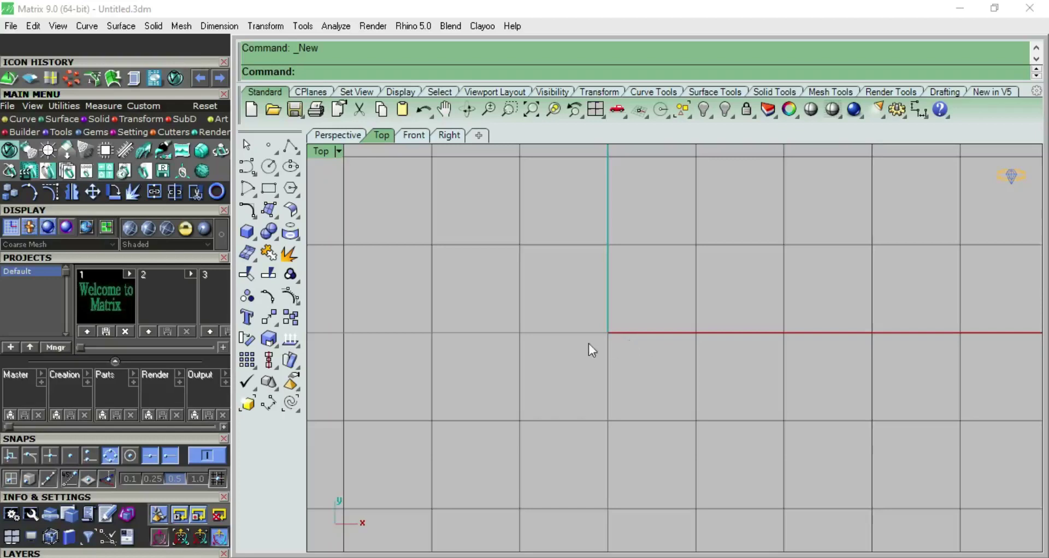
right_drag(560, 323, 576, 321)
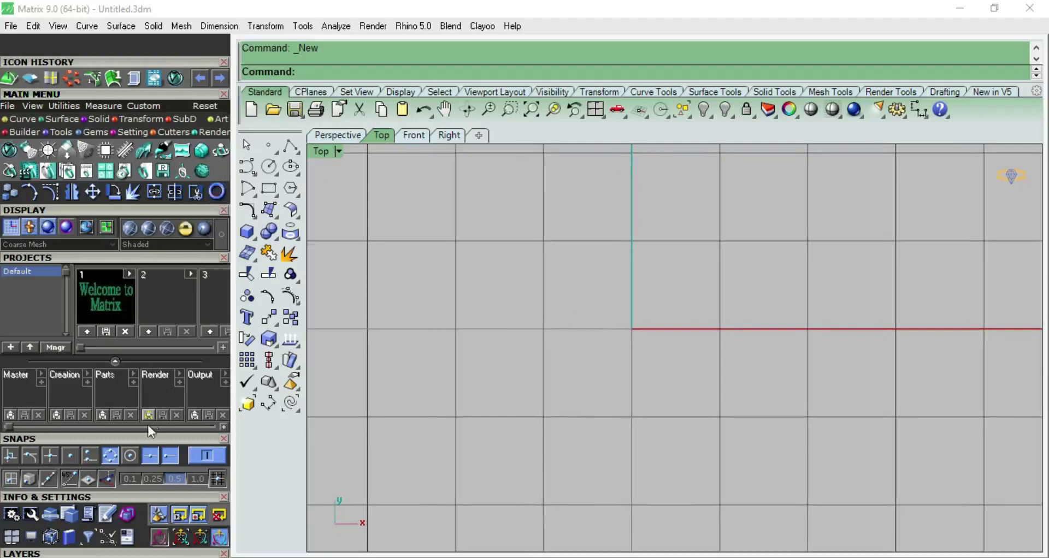
drag(146, 434, 143, 133)
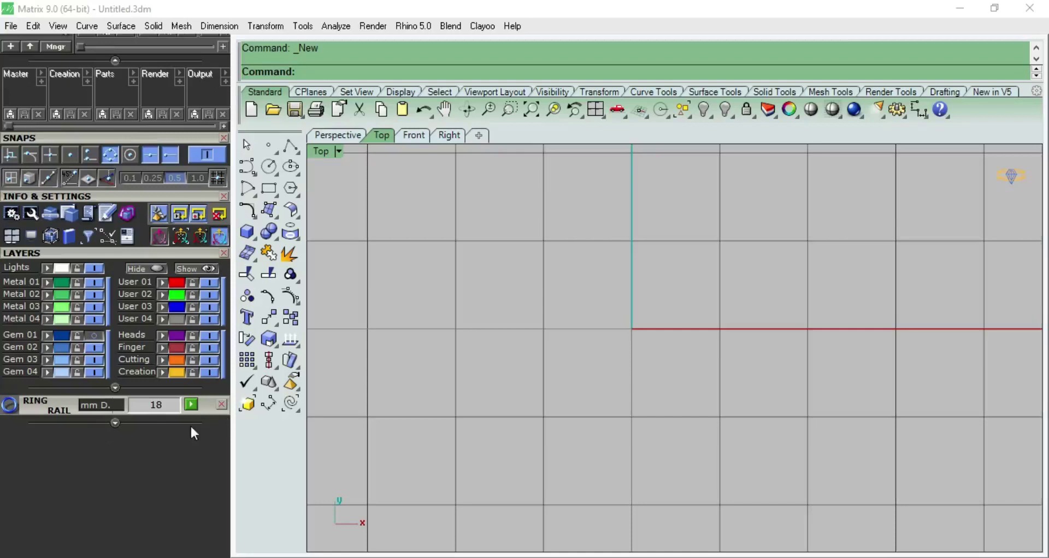
click(196, 404)
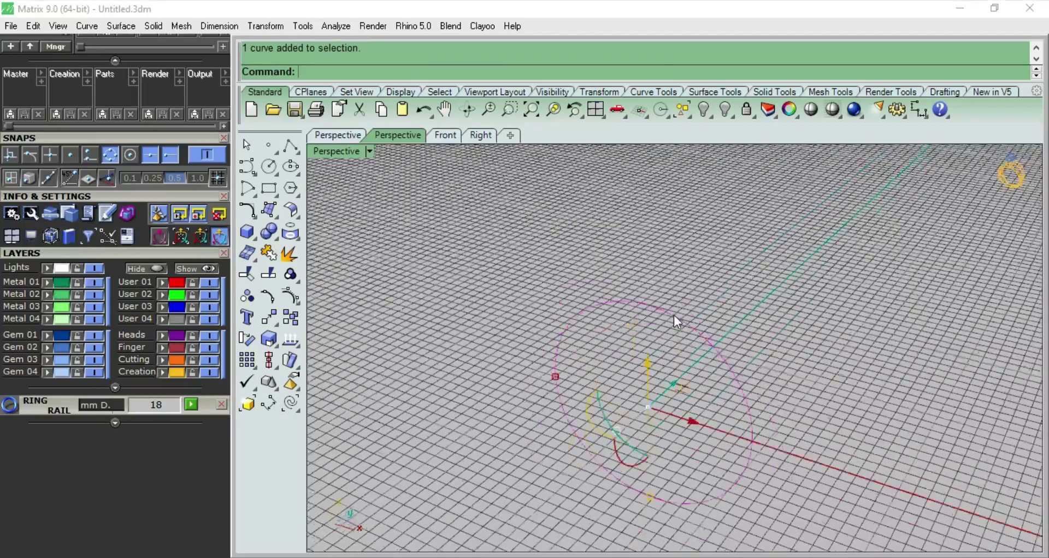
Select the ring rail curve and start placing a profile on it.
click(673, 311)
key(F6)
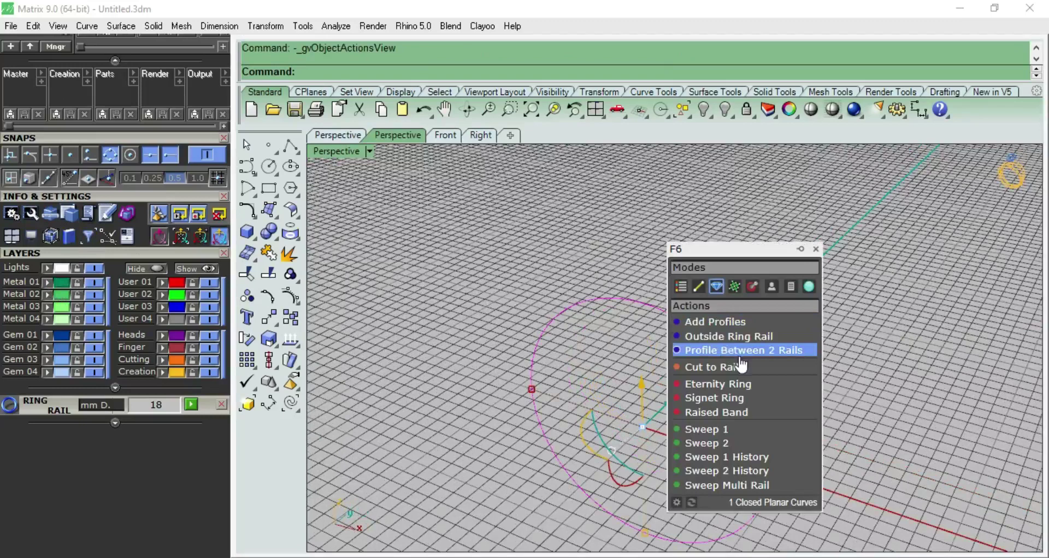
click(732, 326)
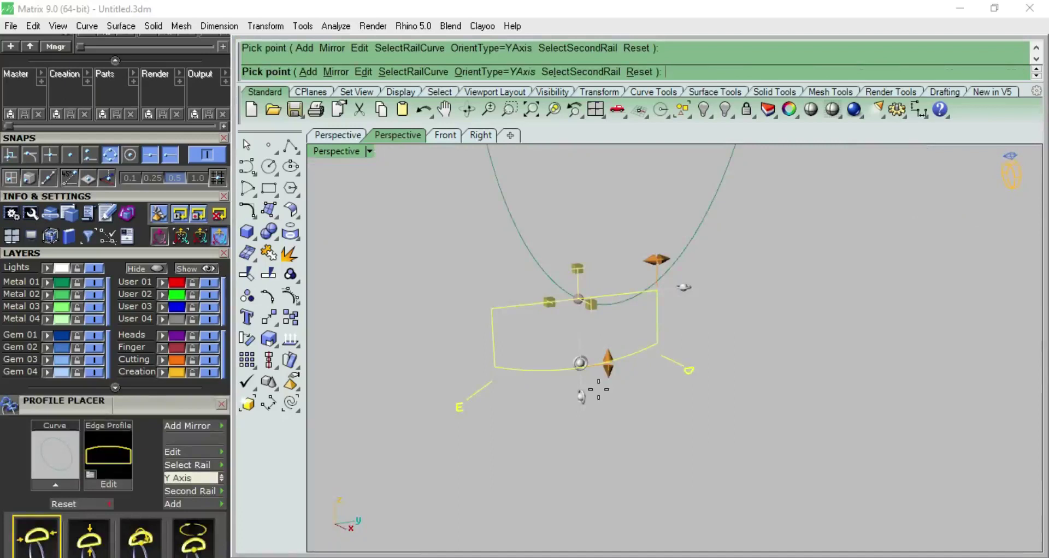
Resize the profile to about 2.52 mm wide and 1.54 mm tall.
scroll(123, 399, down, 1)
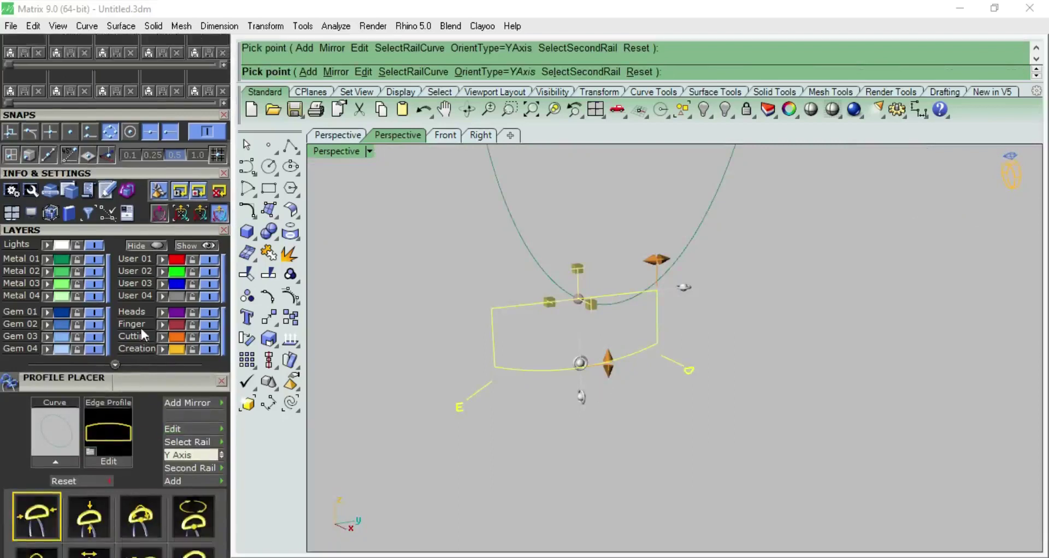
scroll(141, 329, down, 4)
right_drag(854, 371, 693, 314)
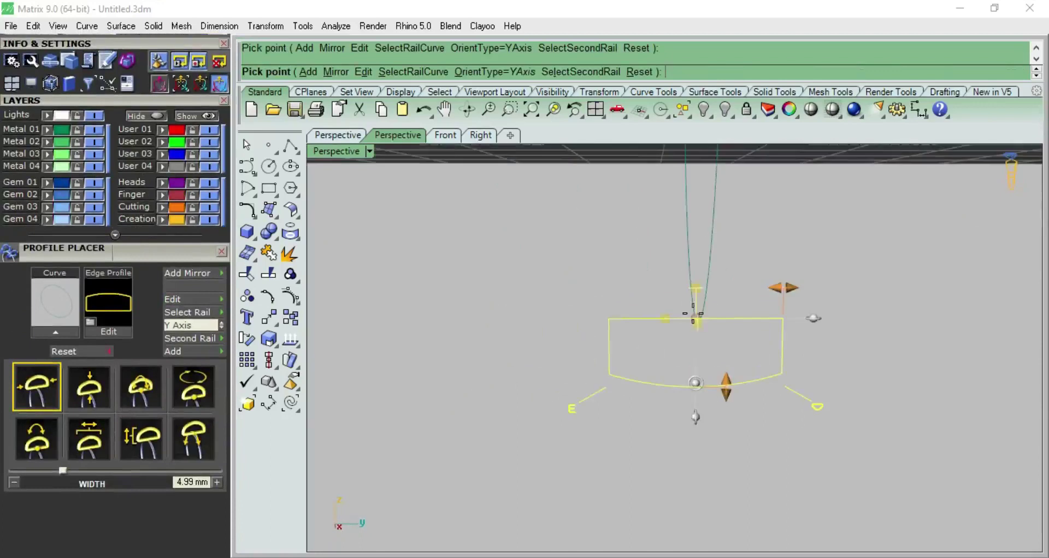
drag(785, 288, 740, 287)
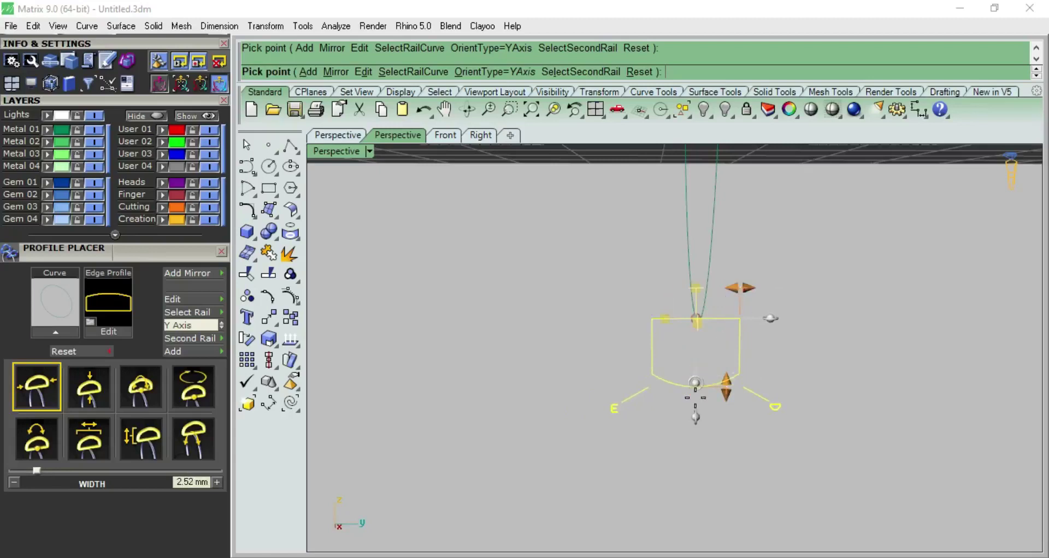
drag(726, 382, 719, 371)
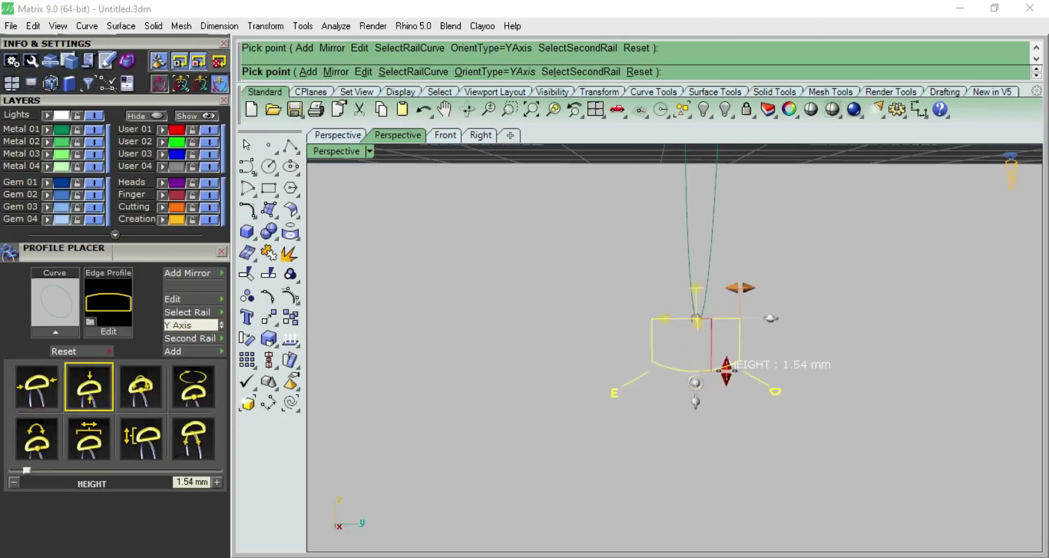
scroll(718, 371, down, 5)
mouse_move(679, 410)
right_down()
mouse_move(814, 391)
mouse_move(815, 410)
mouse_move(768, 353)
right_up()
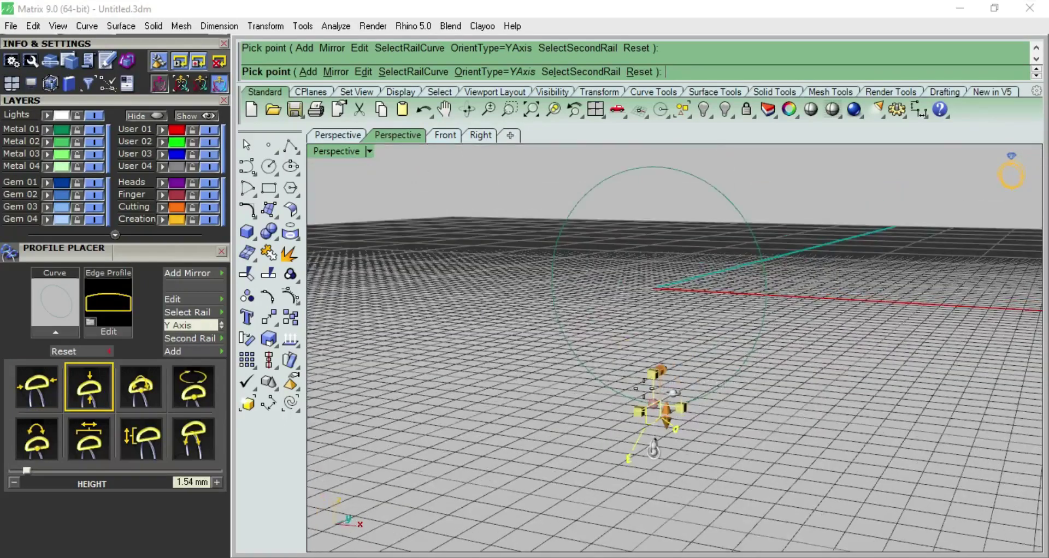
Add a second profile snapped to the top of the ring rail.
click(158, 349)
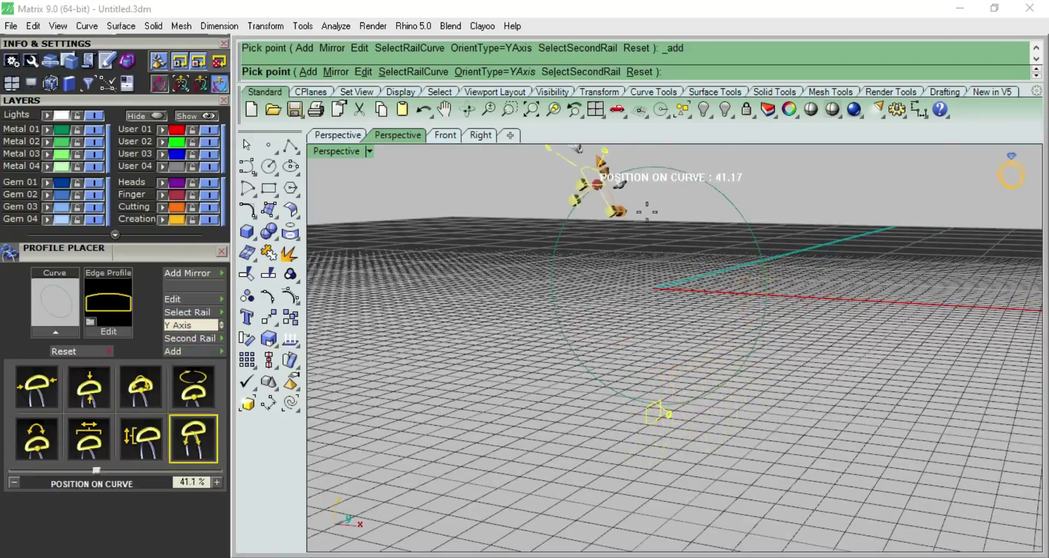
click(654, 165)
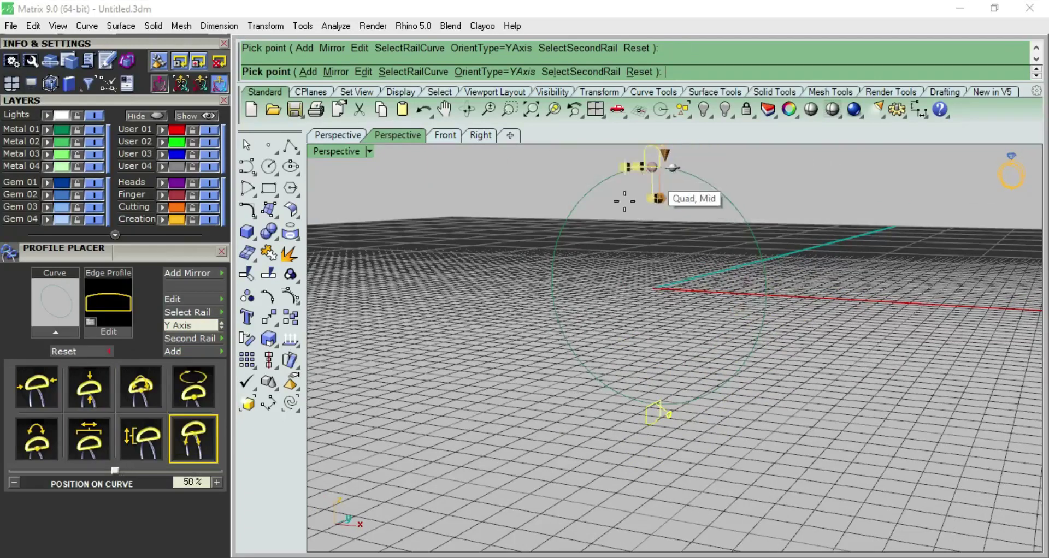
mouse_move(676, 339)
right_down()
mouse_move(744, 188)
mouse_move(762, 191)
right_up()
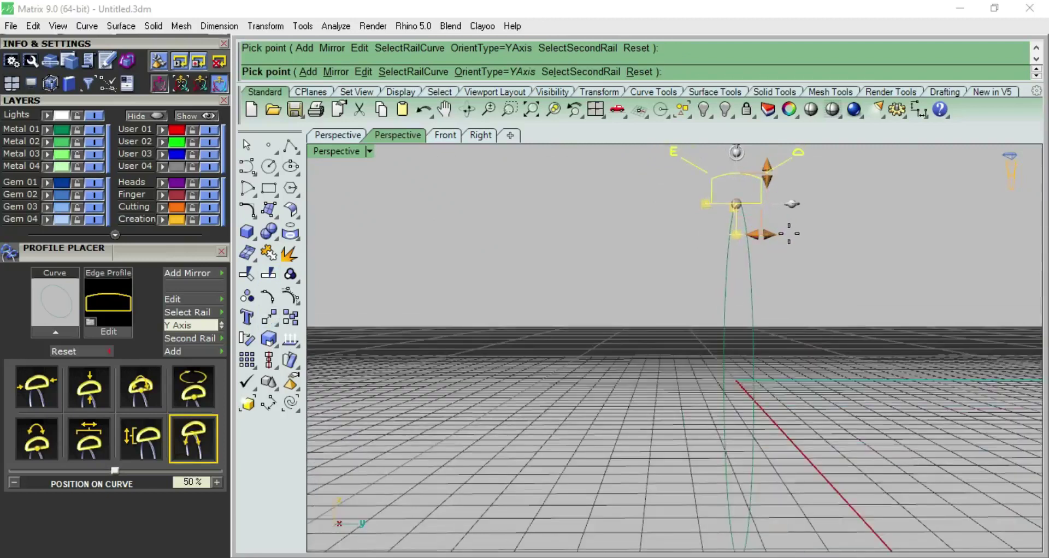
Widen the top profile to about 4.95 mm, raise it to about 2.81 mm, and confirm.
drag(765, 234, 810, 232)
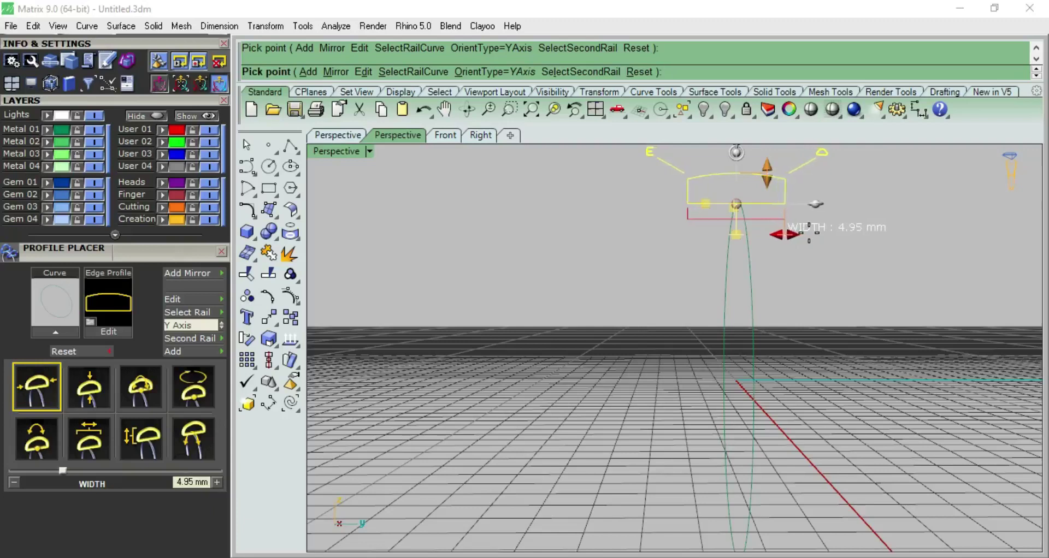
drag(764, 171, 767, 158)
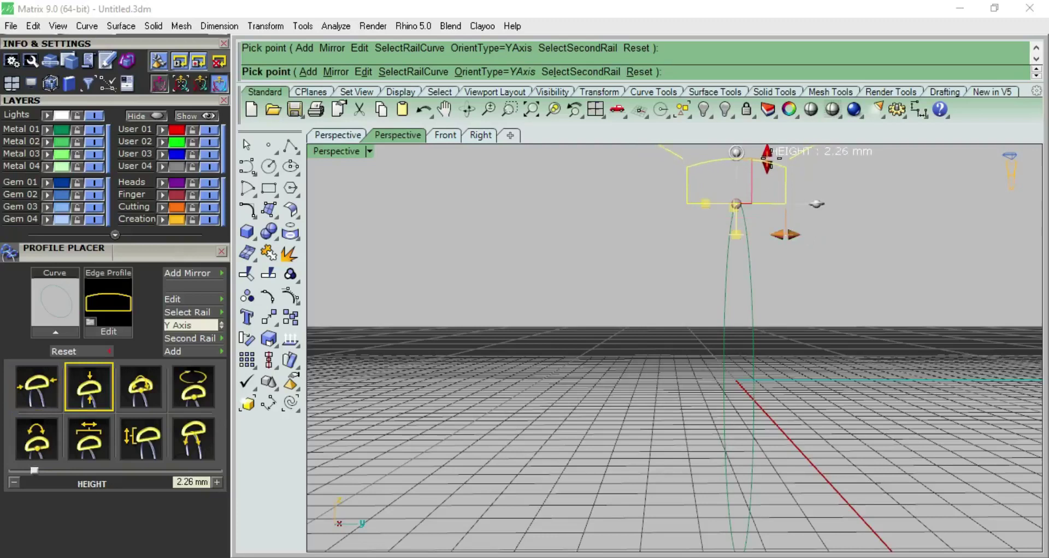
drag(768, 157, 767, 148)
right_drag(767, 148, 765, 248)
drag(774, 308, 763, 299)
scroll(777, 361, down, 3)
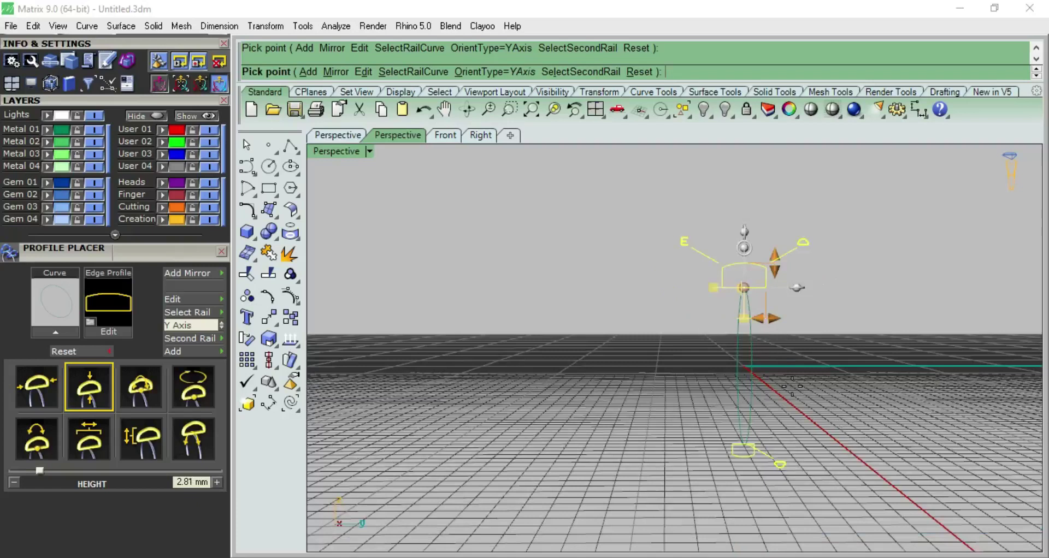
scroll(787, 310, up, 2)
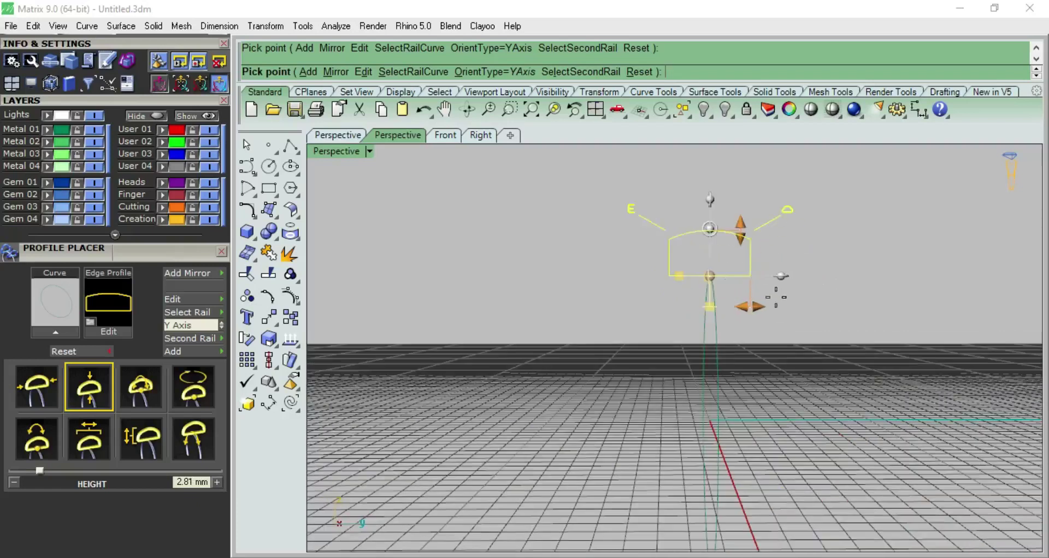
click(199, 355)
Check both profiles from the Right and Perspective views.
mouse_move(813, 298)
right_down()
mouse_move(775, 337)
mouse_move(772, 318)
mouse_move(683, 310)
mouse_move(660, 268)
right_up()
key(ctrl+F3)
key(ctrl+F4)
key(ctrl+F3)
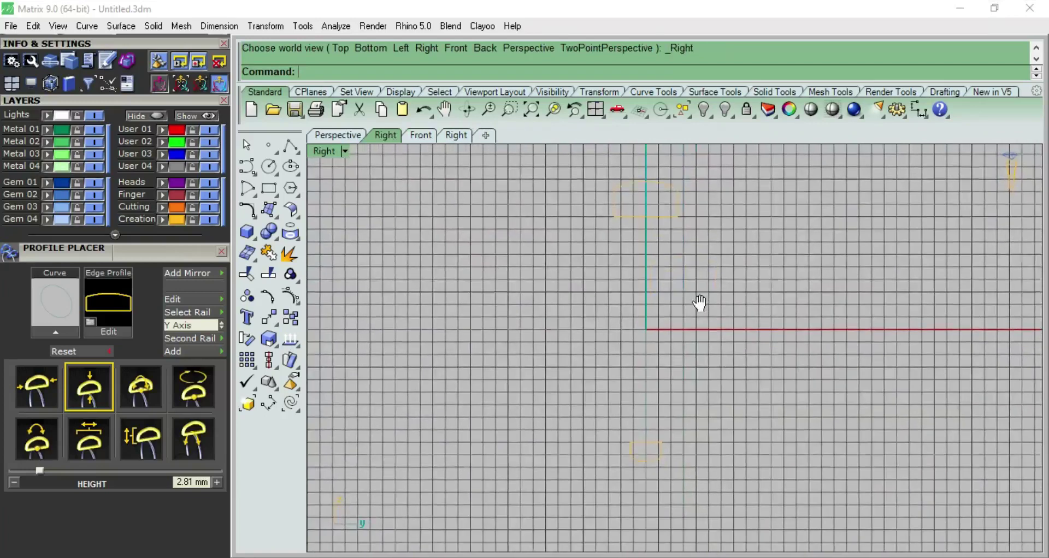
key(ctrl+F4)
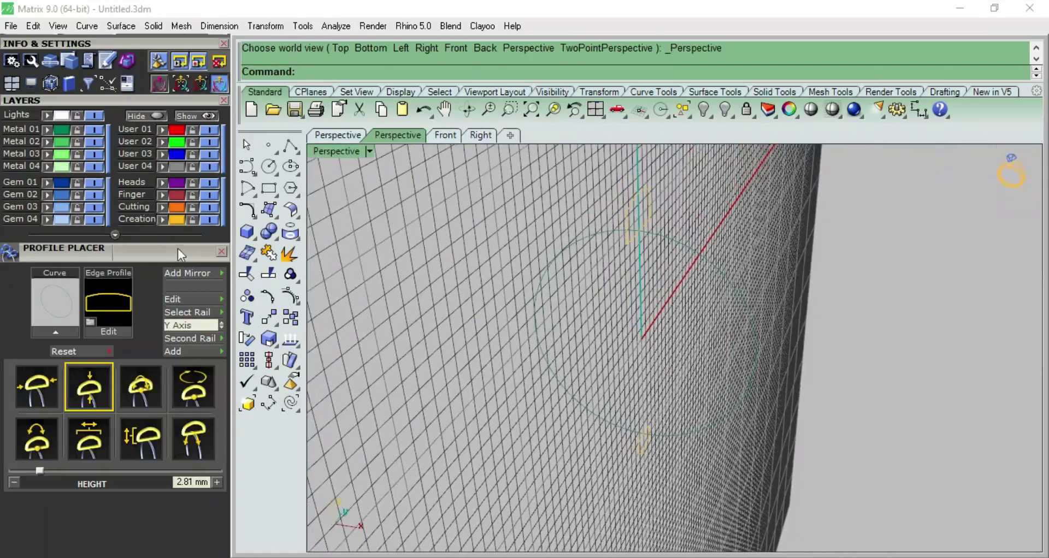
drag(153, 249, 152, 437)
scroll(148, 451, up, 3)
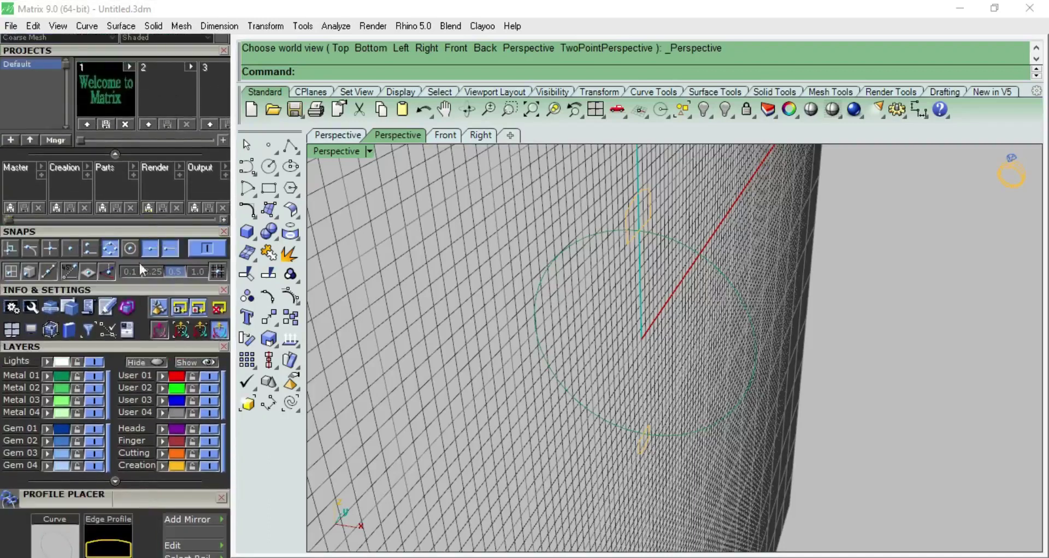
drag(146, 230, 155, 422)
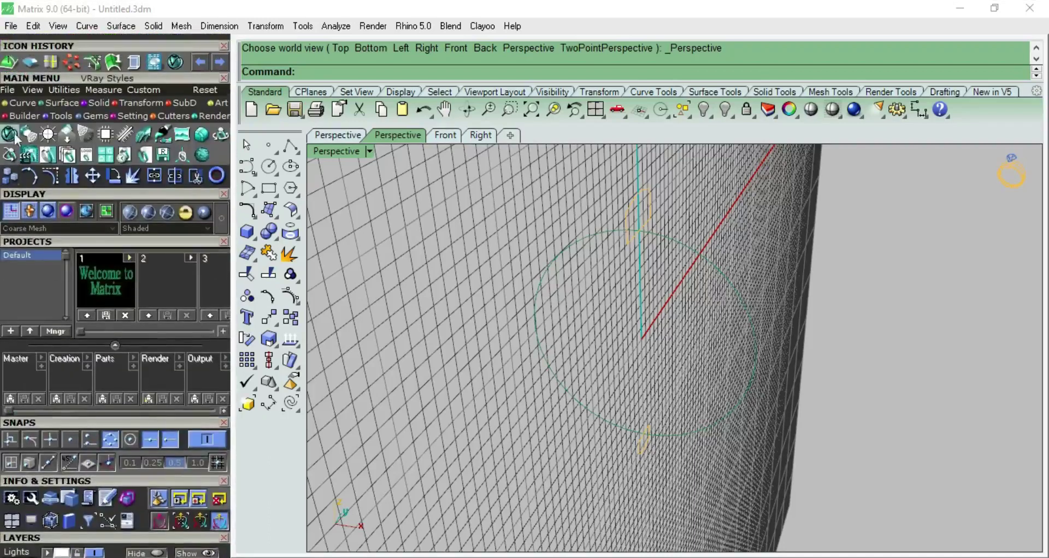
Sweep the top and bottom profiles along the ring circle with Sweep1 to form the band.
click(62, 115)
click(11, 134)
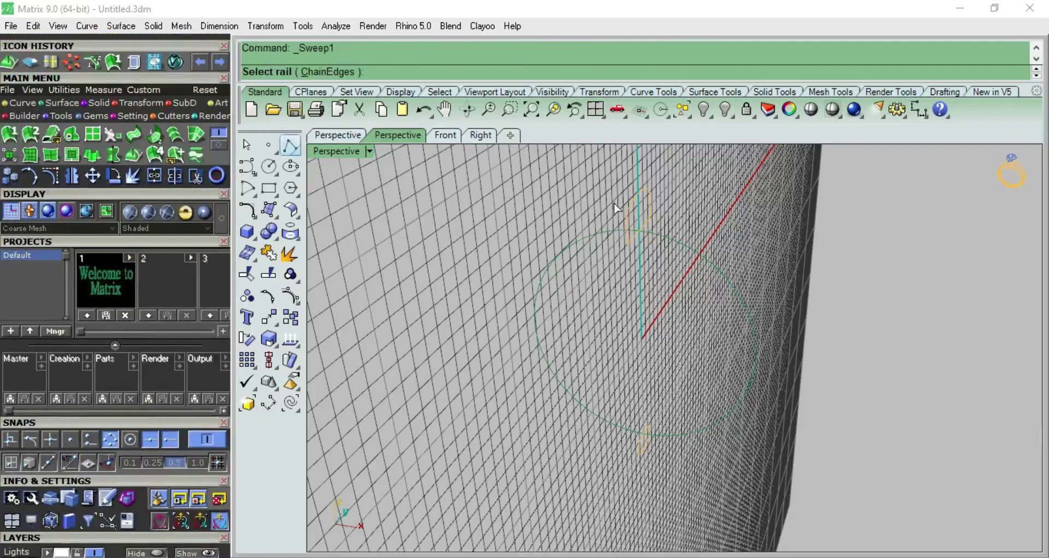
click(665, 235)
right_drag(744, 296, 702, 277)
click(657, 204)
click(643, 449)
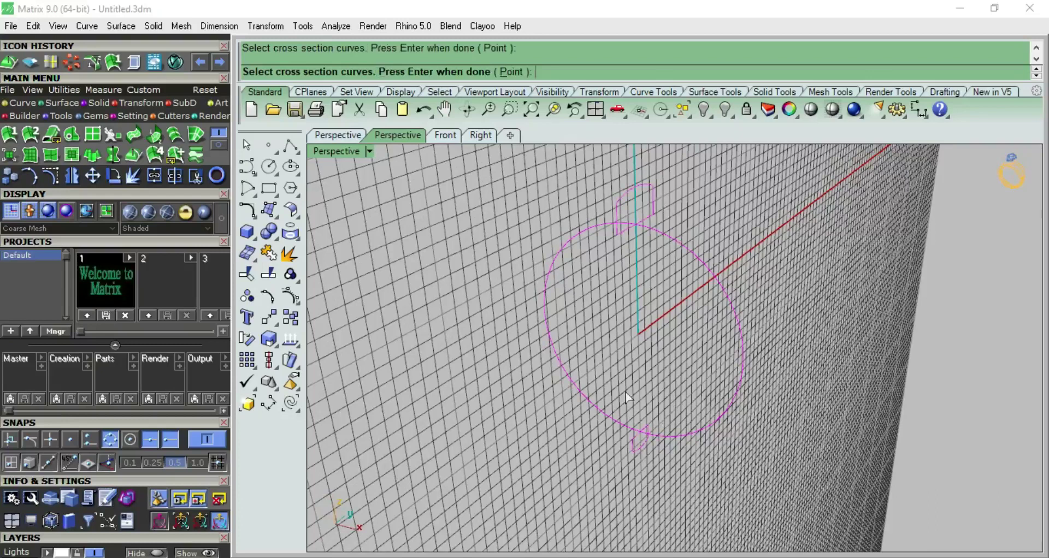
key(Return)
key(Return)
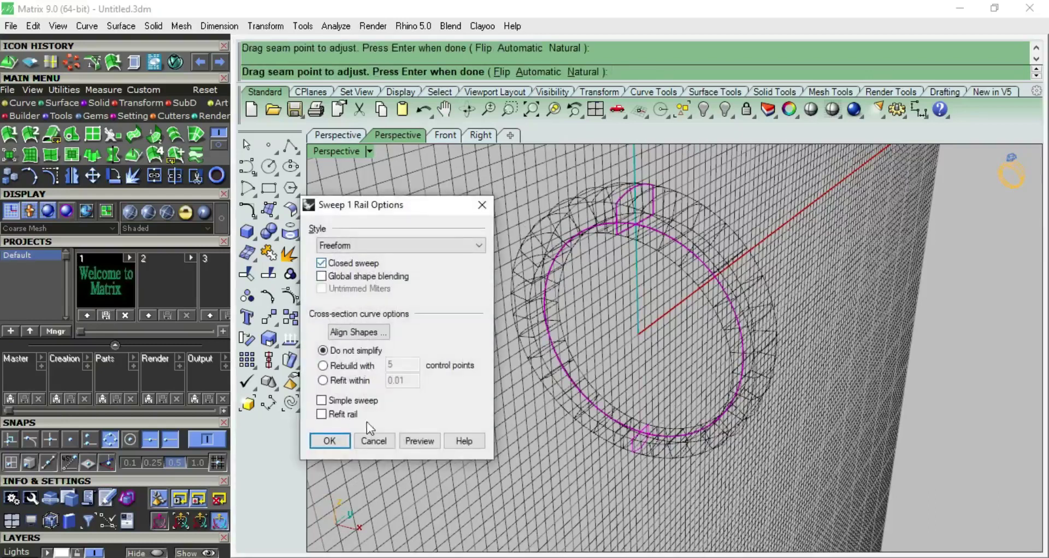
click(329, 440)
Inspect the new band from the Right and Front views, shaded.
right_drag(546, 208, 626, 204)
key(r)
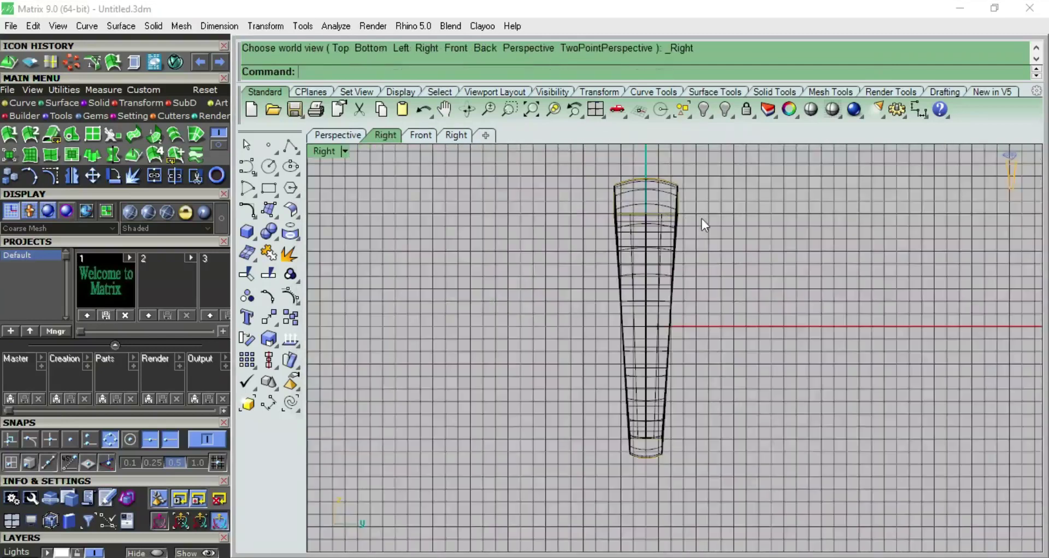
key(f)
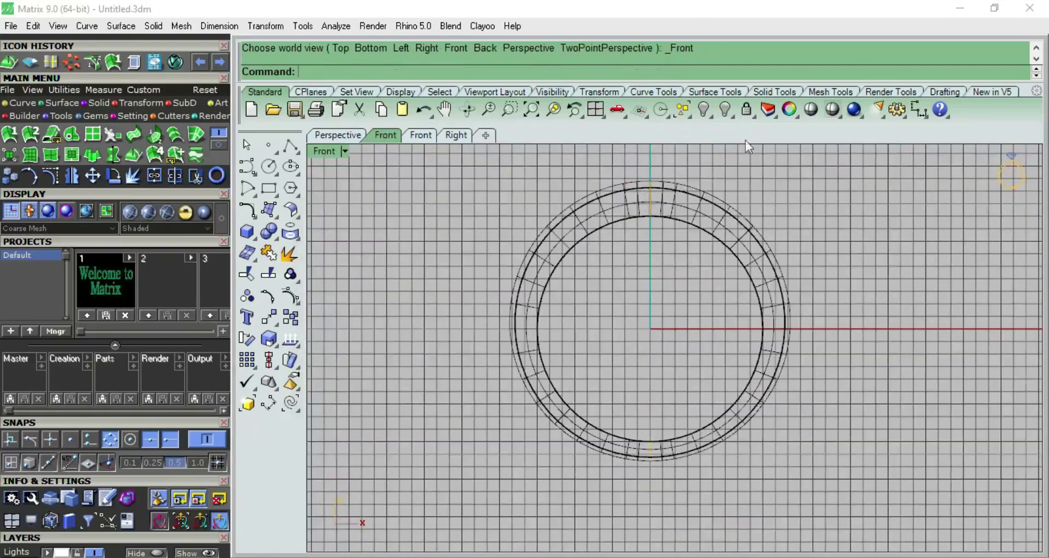
click(812, 108)
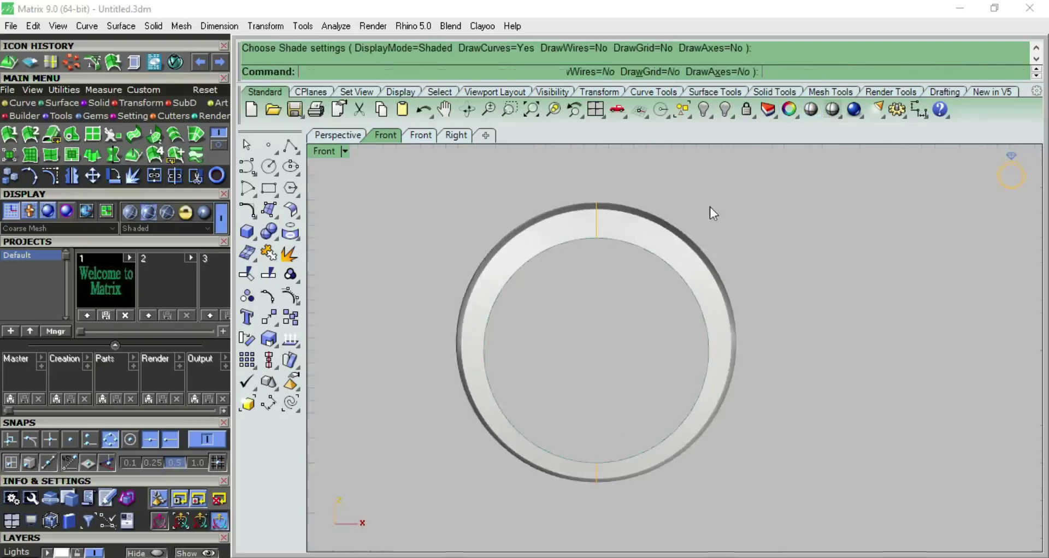
Scale the top cross-section wider and the bottom one narrower to taper the band.
key(r)
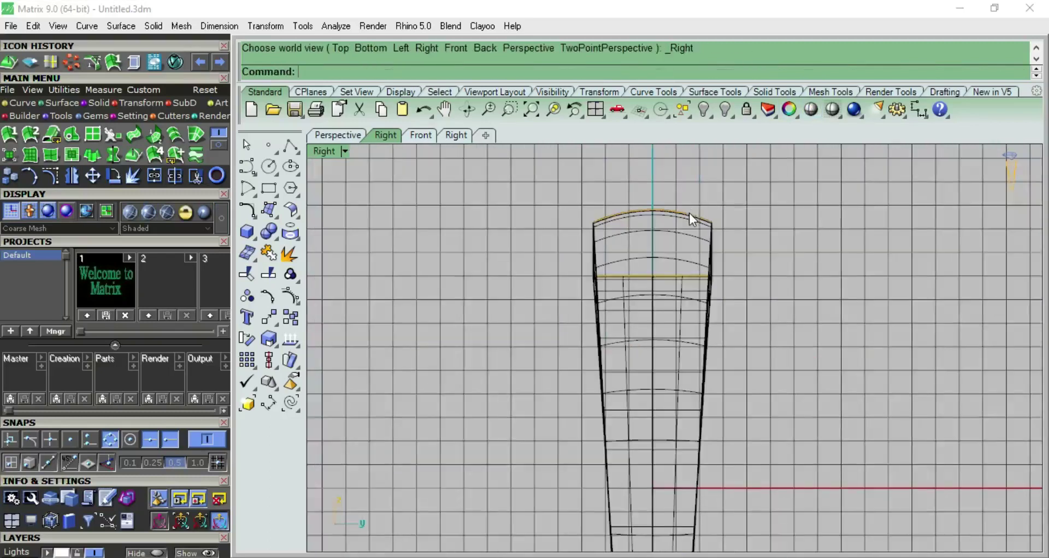
click(690, 213)
click(728, 252)
drag(591, 249, 562, 244)
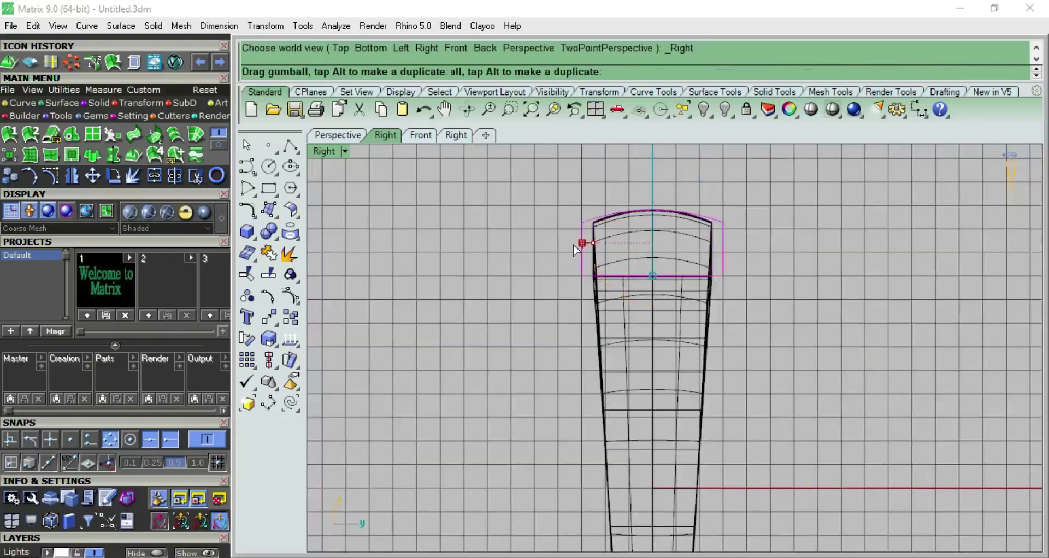
scroll(590, 229, down, 3)
scroll(615, 442, up, 3)
click(627, 454)
click(666, 493)
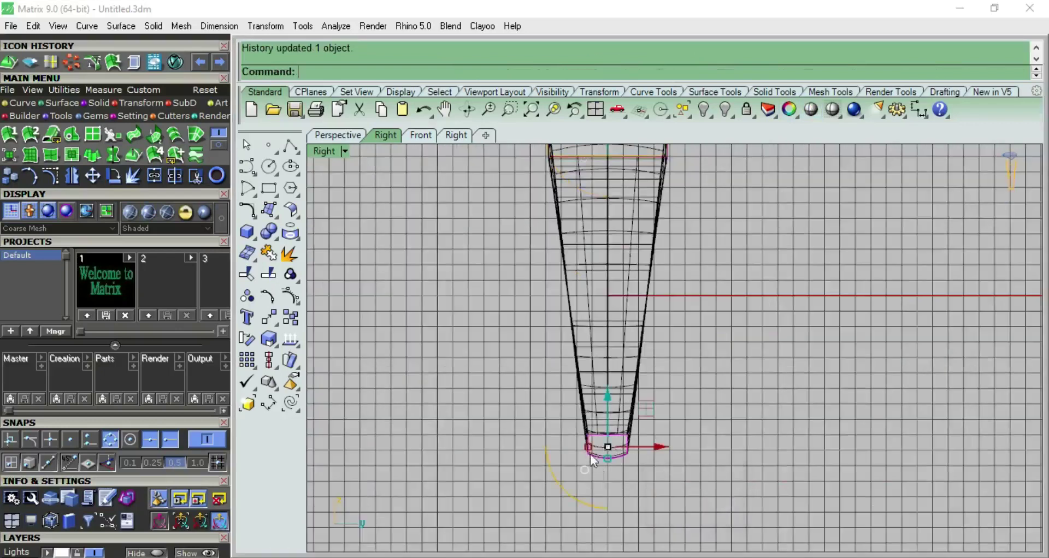
drag(591, 458, 578, 444)
scroll(706, 373, down, 2)
right_drag(705, 372, 650, 392)
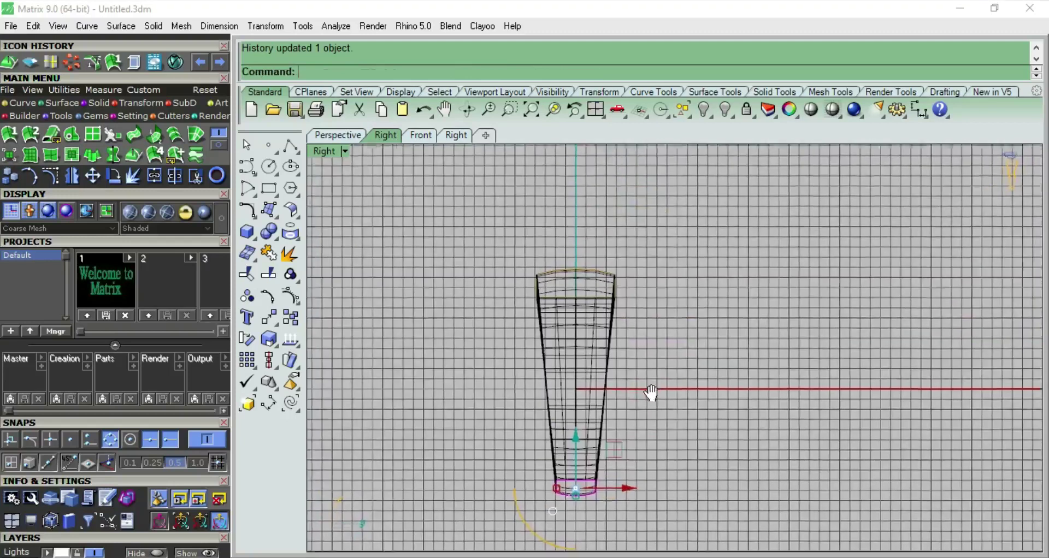
Turn on the ring rail's control points in Front view and select its three top points.
key(ctrl+F2)
scroll(623, 279, up, 2)
click(605, 276)
click(658, 312)
key(F10)
drag(623, 265, 615, 267)
drag(602, 217, 603, 192)
scroll(729, 271, down, 2)
scroll(704, 271, up, 2)
key(ctrl+z)
scroll(614, 260, up, 2)
Lift the selected top rail points in the side view to raise the crown.
key(ctrl+F3)
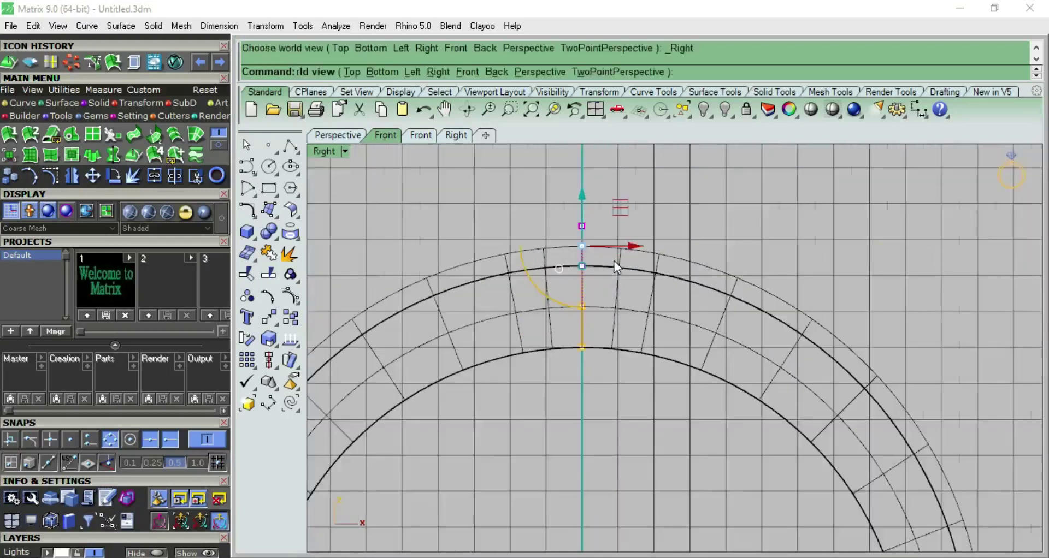
drag(736, 198, 694, 228)
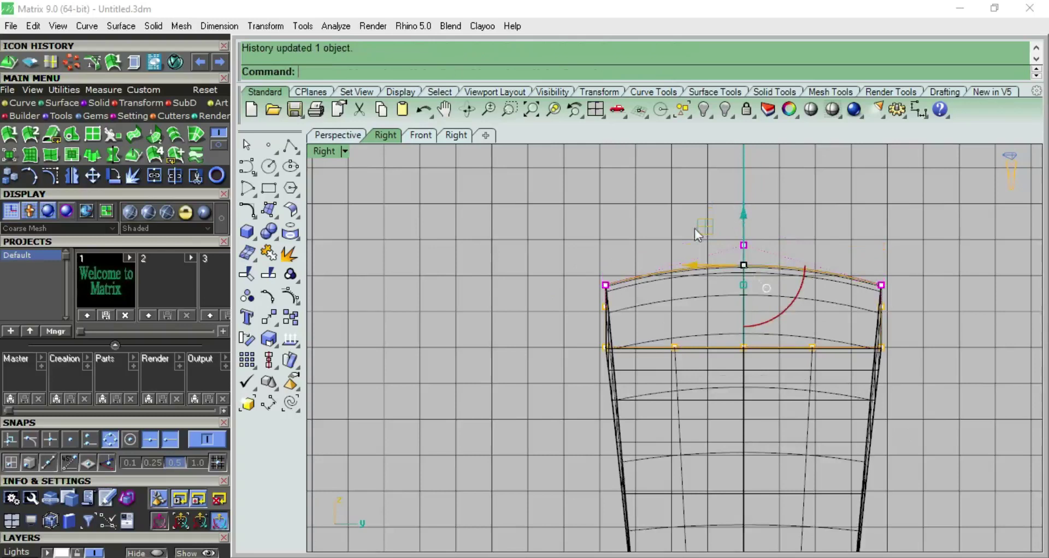
key(ctrl+F2)
scroll(740, 276, down, 2)
scroll(782, 328, up, 2)
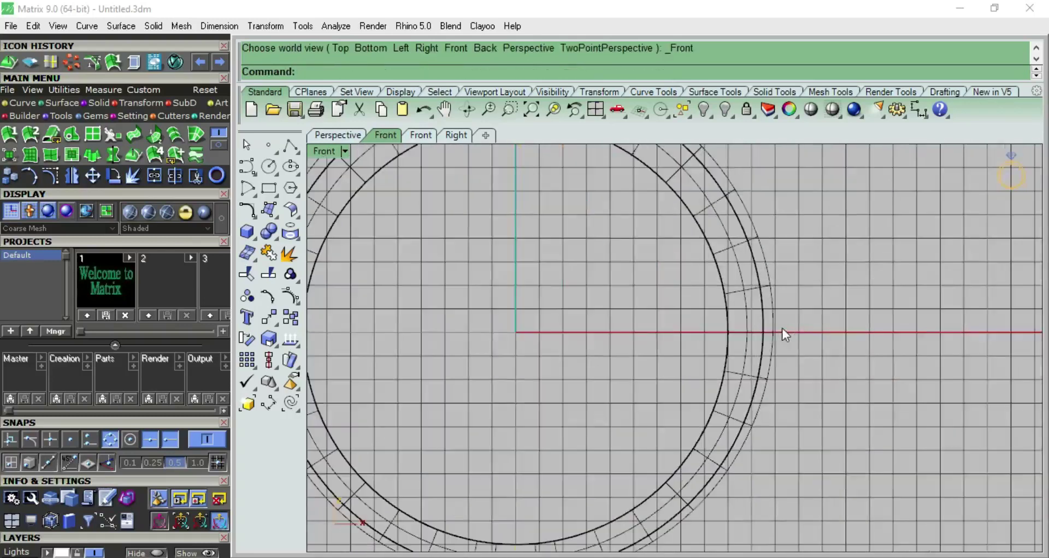
scroll(772, 298, down, 2)
right_drag(744, 296, 717, 302)
click(820, 110)
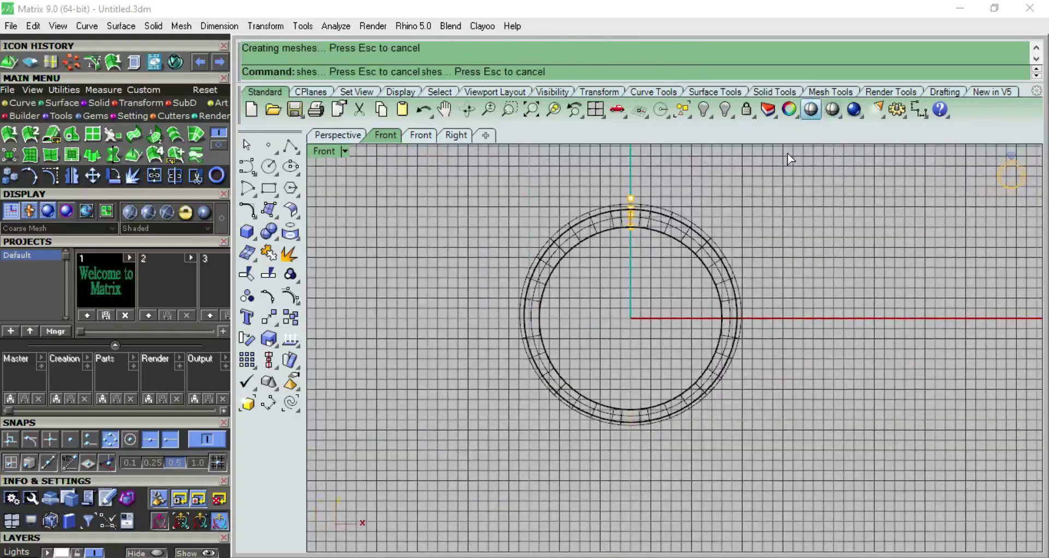
click(709, 211)
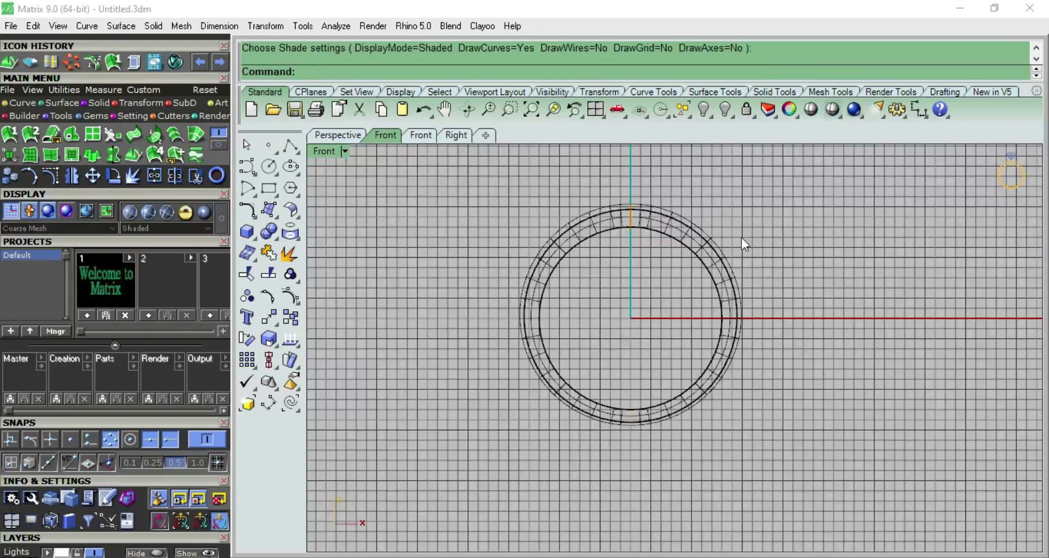
Select the finished tapered band in the side view.
key(ctrl+F3)
scroll(660, 275, up, 2)
click(614, 285)
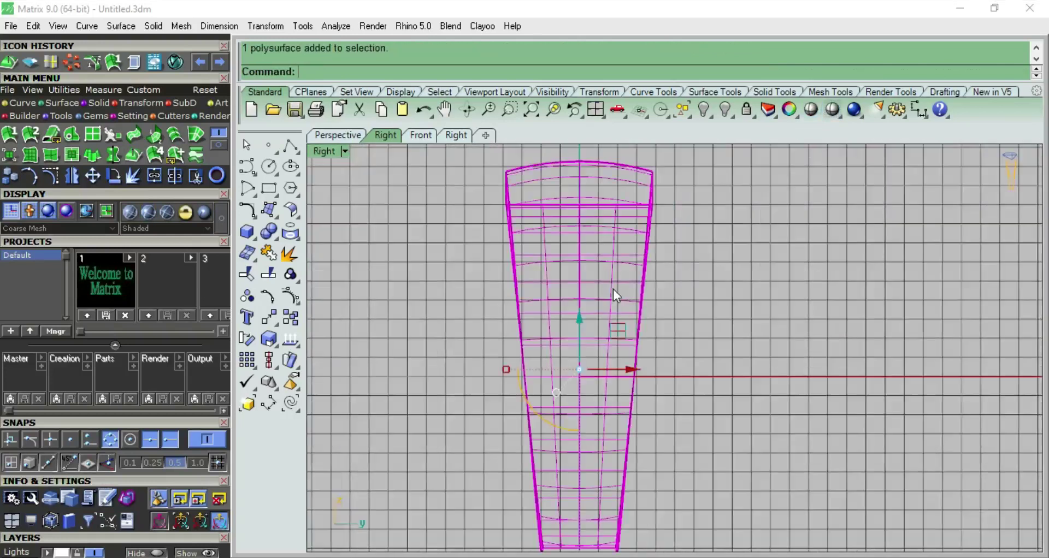
scroll(603, 293, down, 2)
key(super+space)
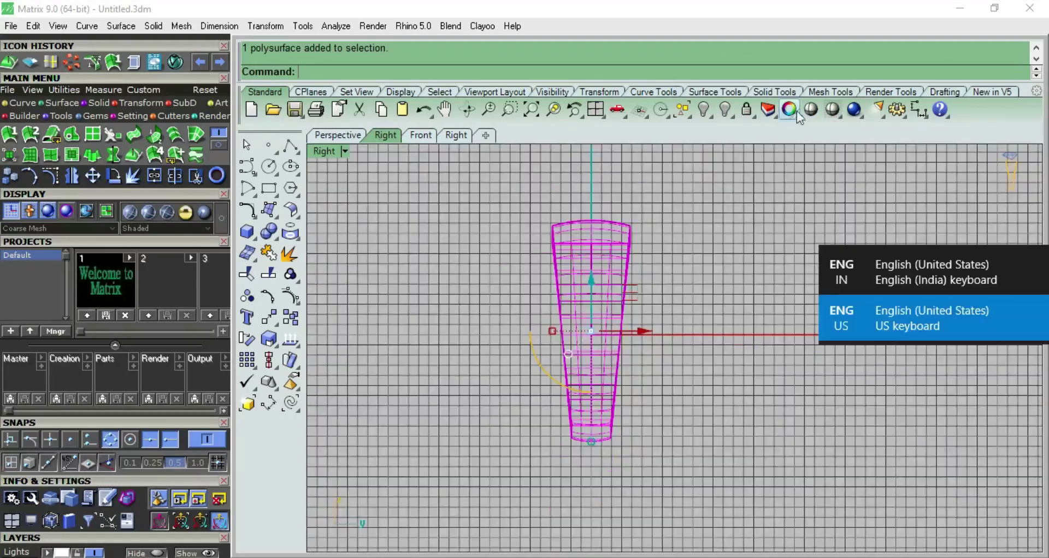
Move the band sideways along X and hide it.
click(811, 109)
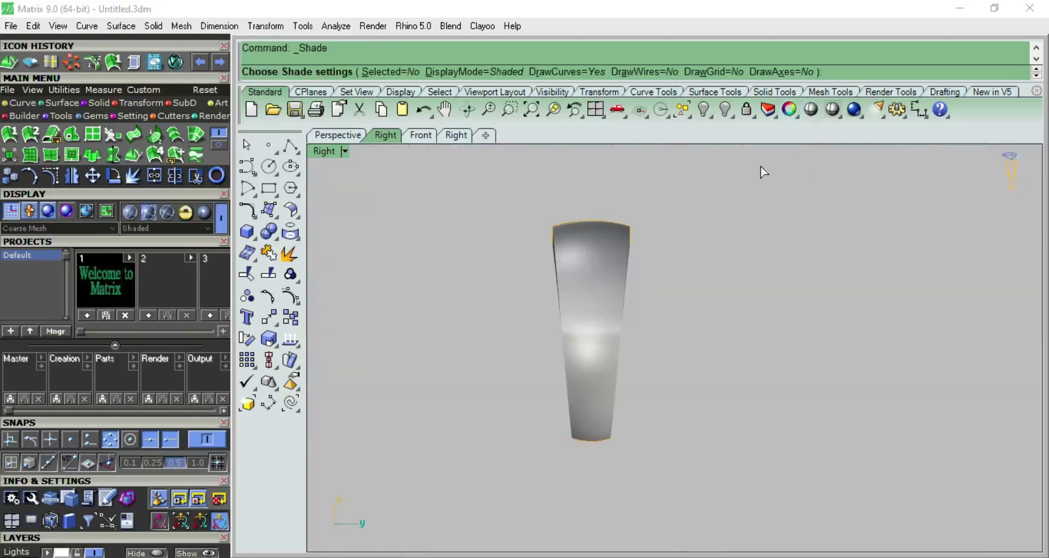
key(ctrl+F4)
mouse_move(608, 253)
right_down()
mouse_move(828, 291)
mouse_move(960, 478)
mouse_move(754, 346)
mouse_move(391, 260)
mouse_move(438, 298)
right_up()
key(ctrl+F3)
click(611, 261)
click(611, 264)
click(646, 331)
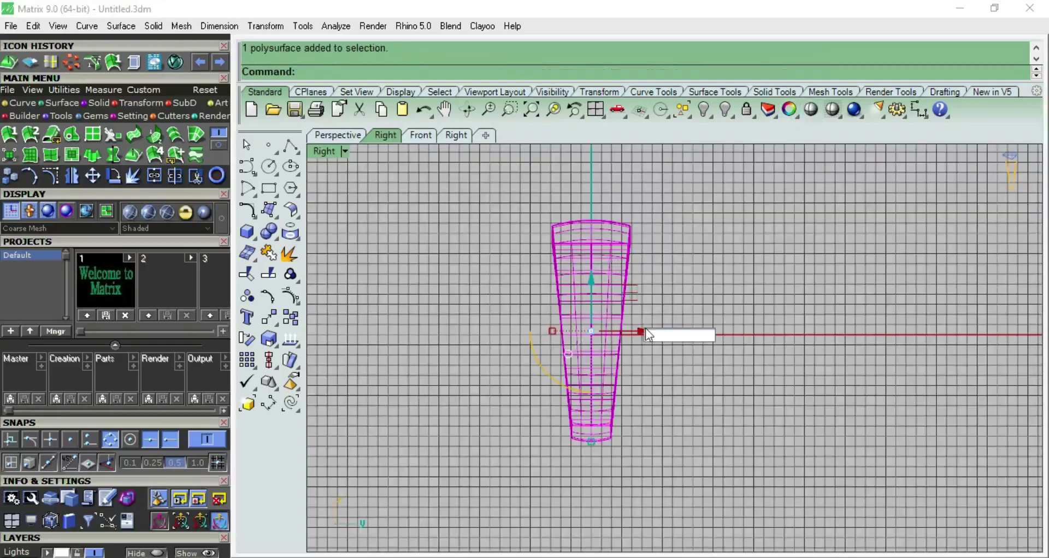
key(Return)
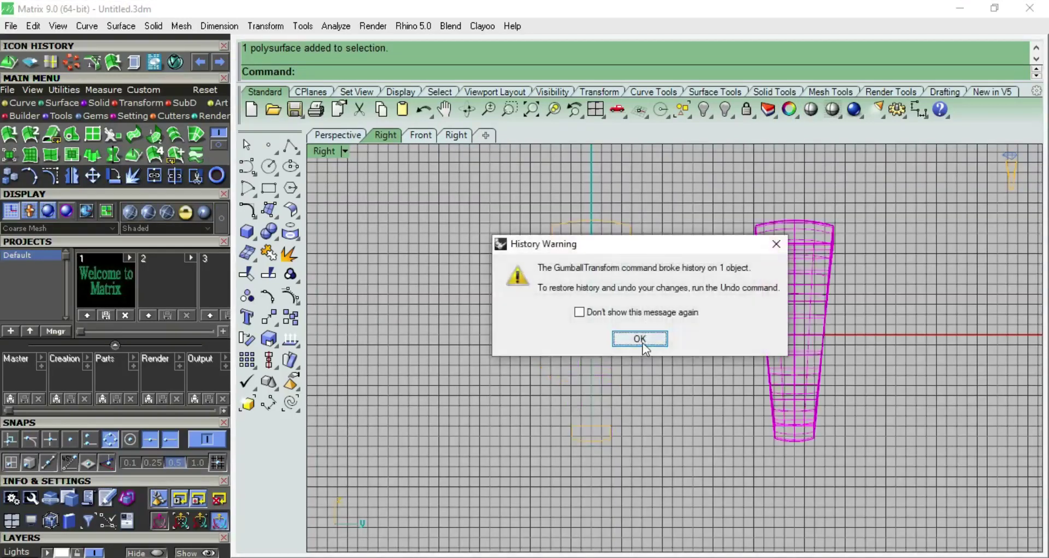
click(643, 340)
key(ctrl+h)
Explode the leftover profile curve into separate segments.
scroll(614, 225, up, 2)
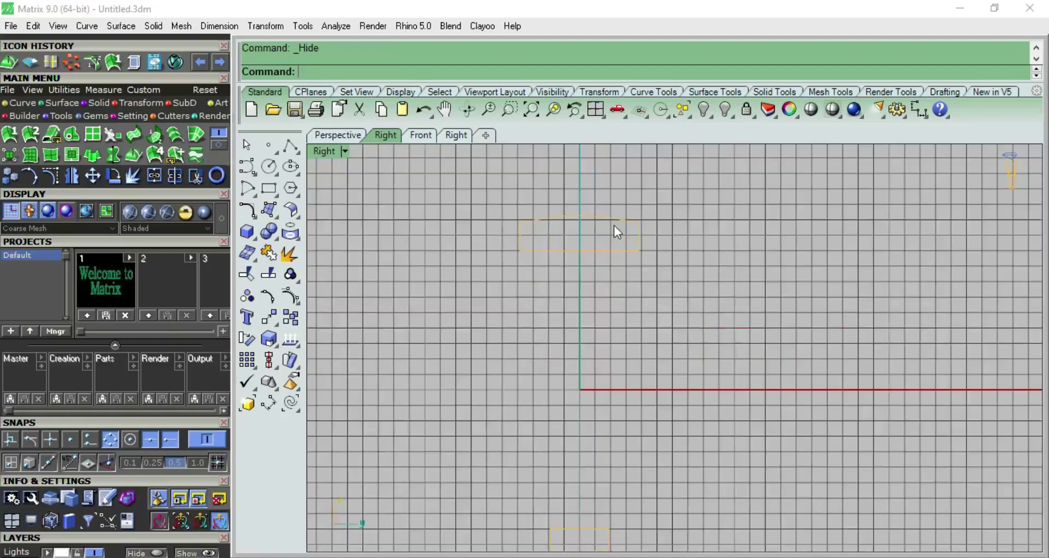
click(624, 217)
scroll(616, 224, up, 2)
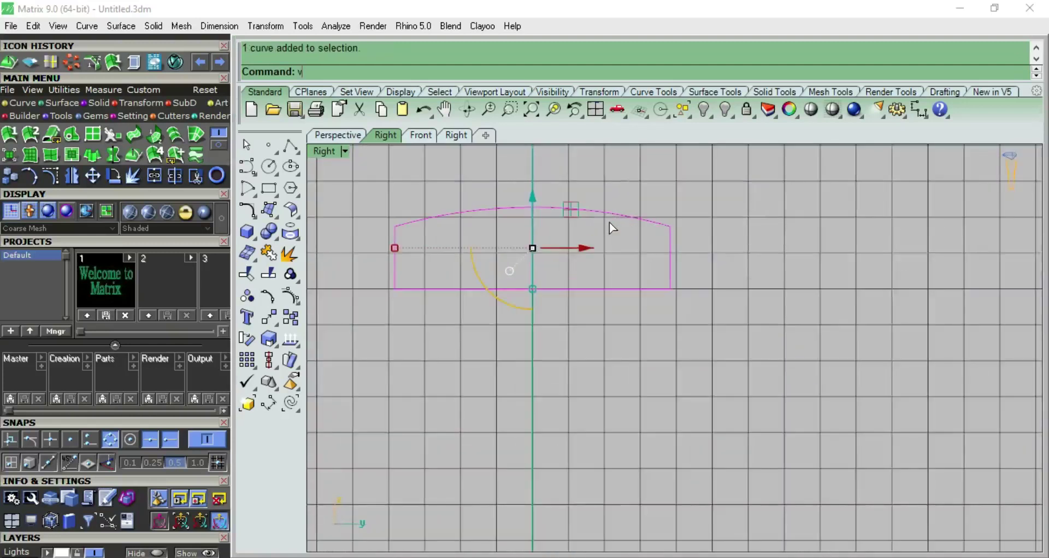
key(F10)
scroll(624, 224, down, 2)
key(Escape)
click(633, 218)
right_drag(640, 204, 655, 254)
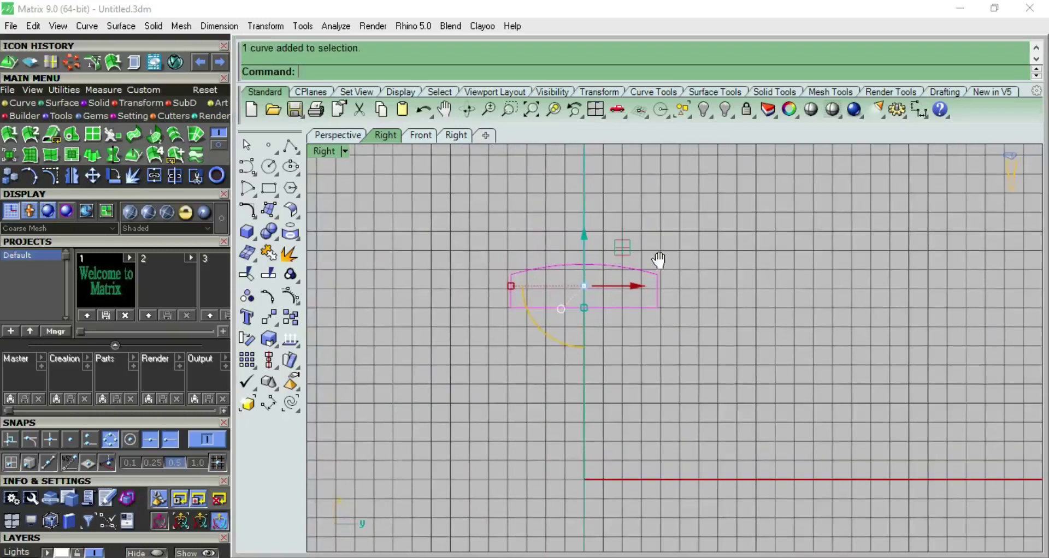
click(290, 254)
Rebuild the arched top segment of the profile to degree 1.
click(629, 271)
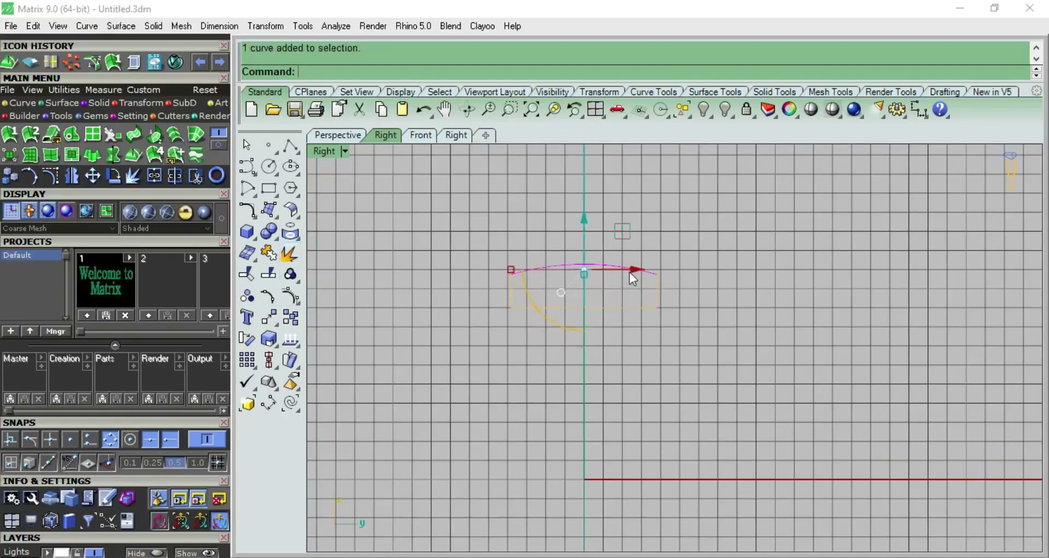
scroll(627, 266, up, 2)
text(re)
key(Return)
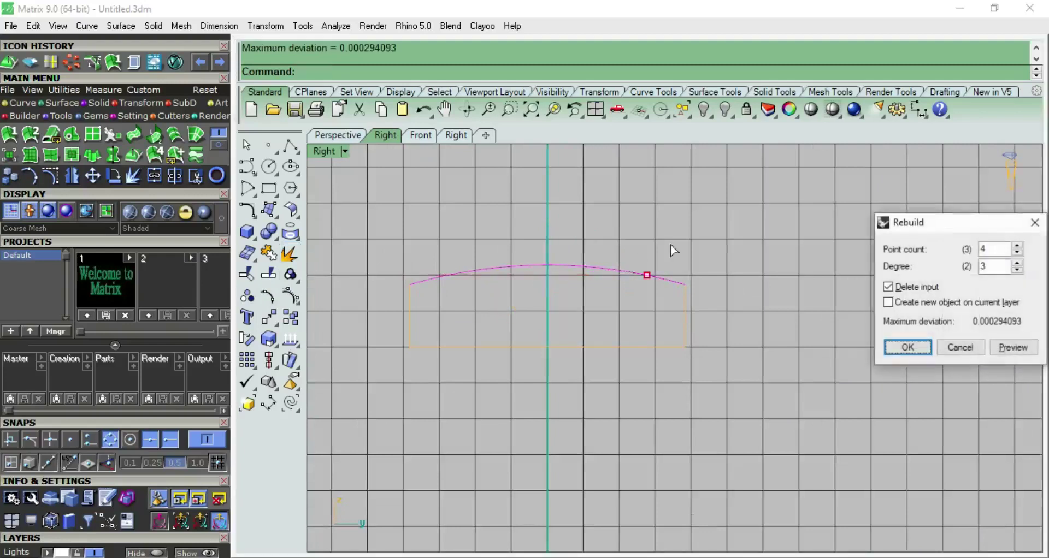
click(1017, 270)
click(907, 348)
Pull the two middle top points up into a peak and join the pieces into one closed profile.
key(F10)
drag(582, 271, 579, 252)
drag(547, 221, 549, 166)
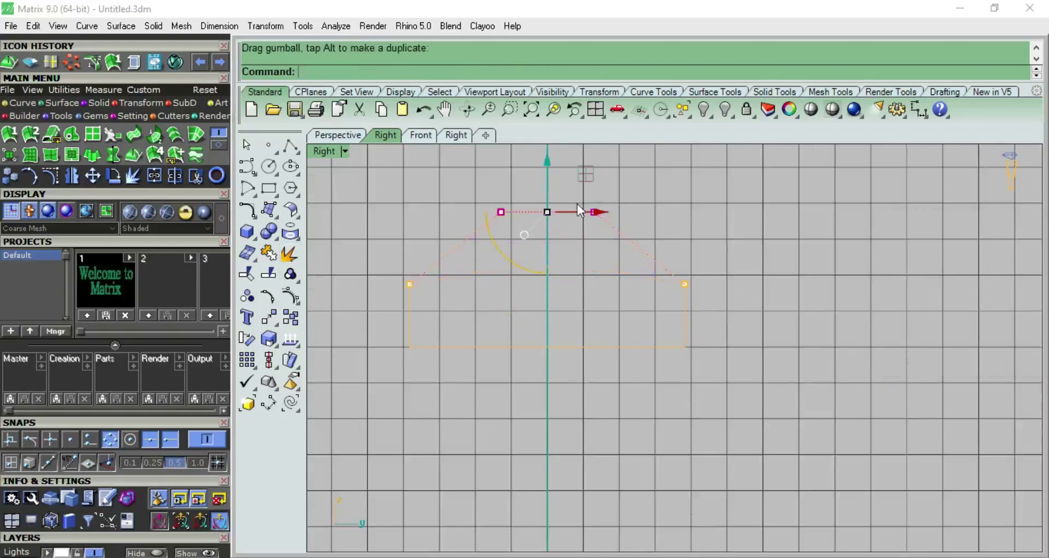
scroll(611, 240, down, 3)
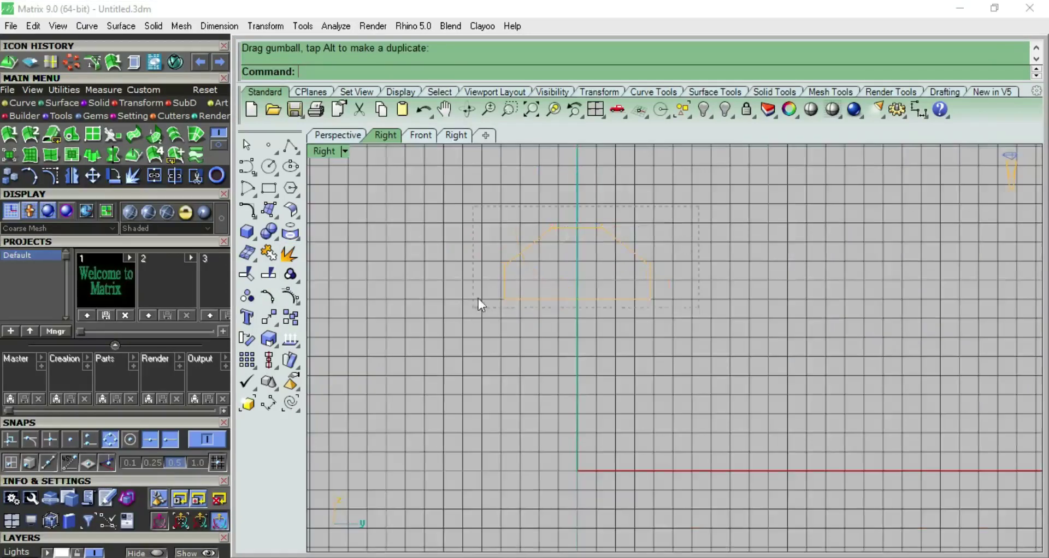
drag(478, 299, 507, 297)
shift+click(614, 302)
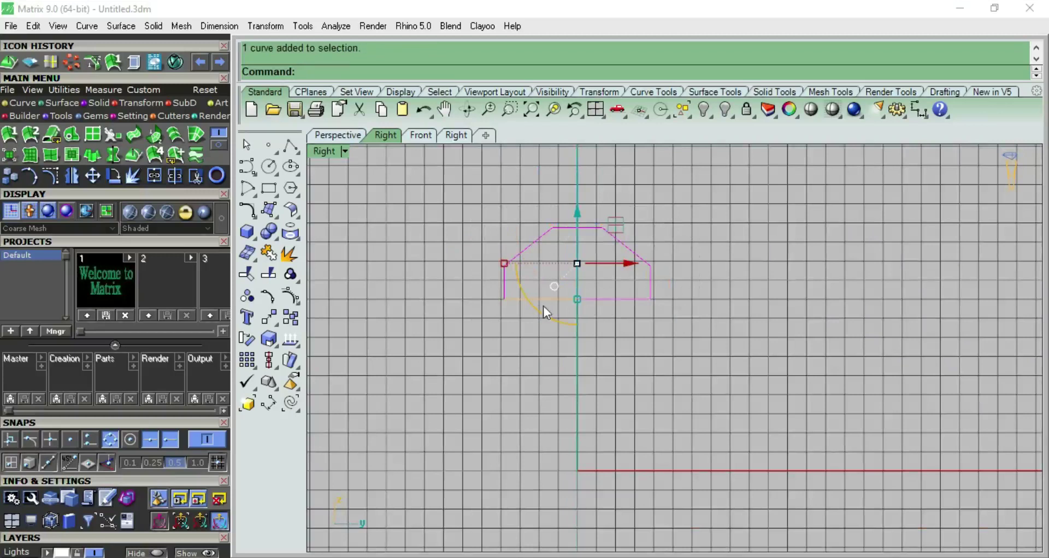
key(ctrl+j)
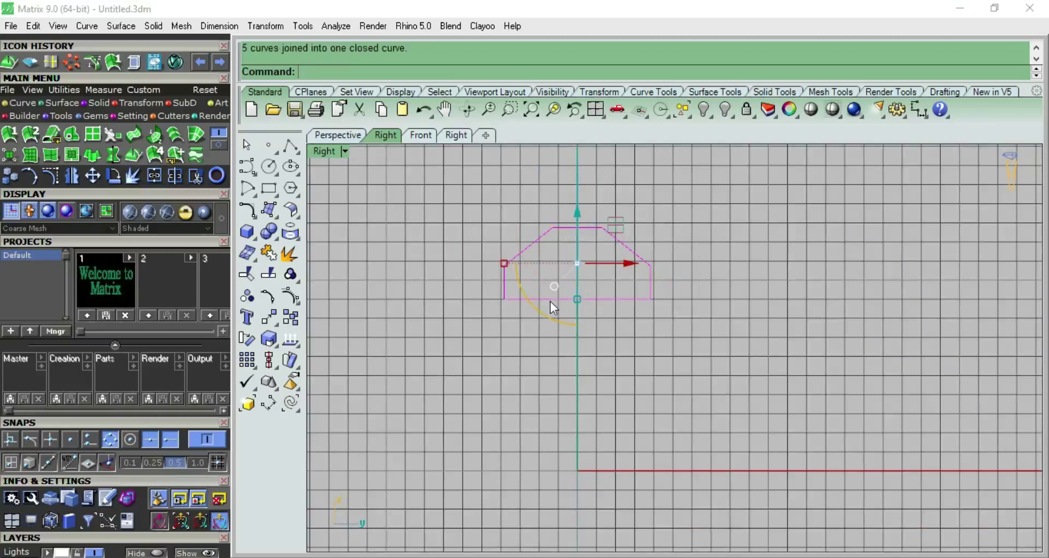
click(634, 242)
key(ctrl+F4)
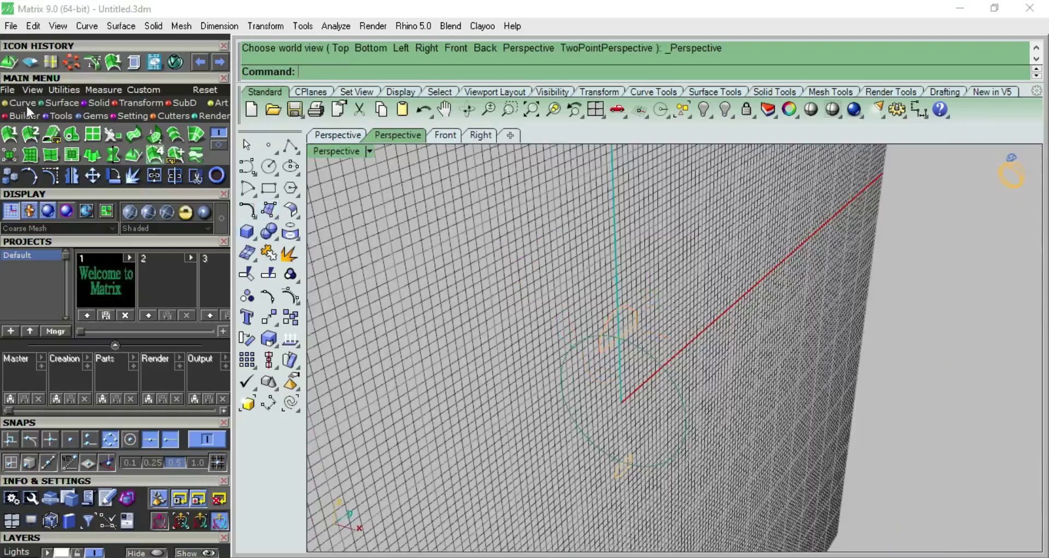
Sweep the peaked profile around the circle rail as a closed sweep, with the seam at its top corner.
click(175, 175)
click(670, 387)
click(634, 315)
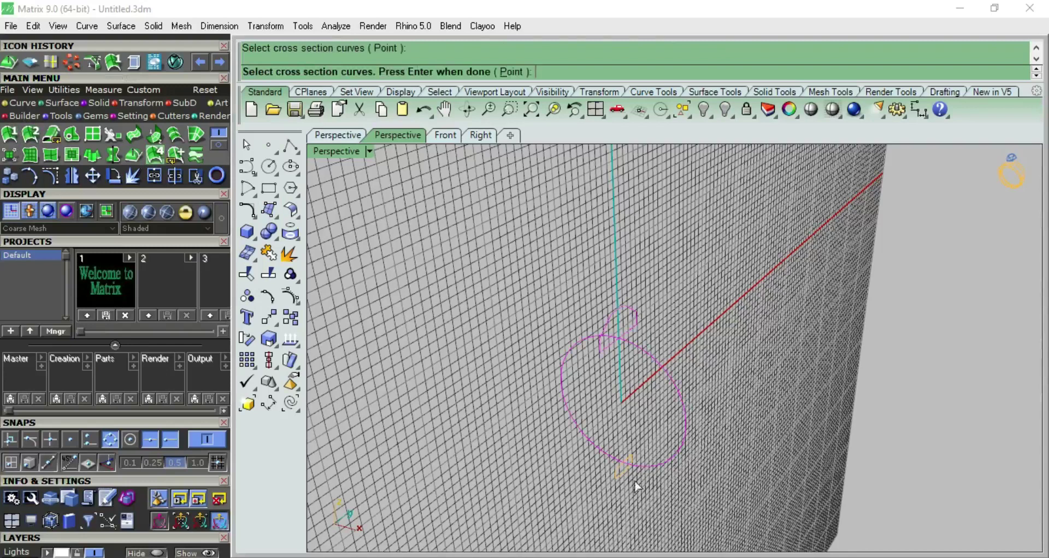
key(Return)
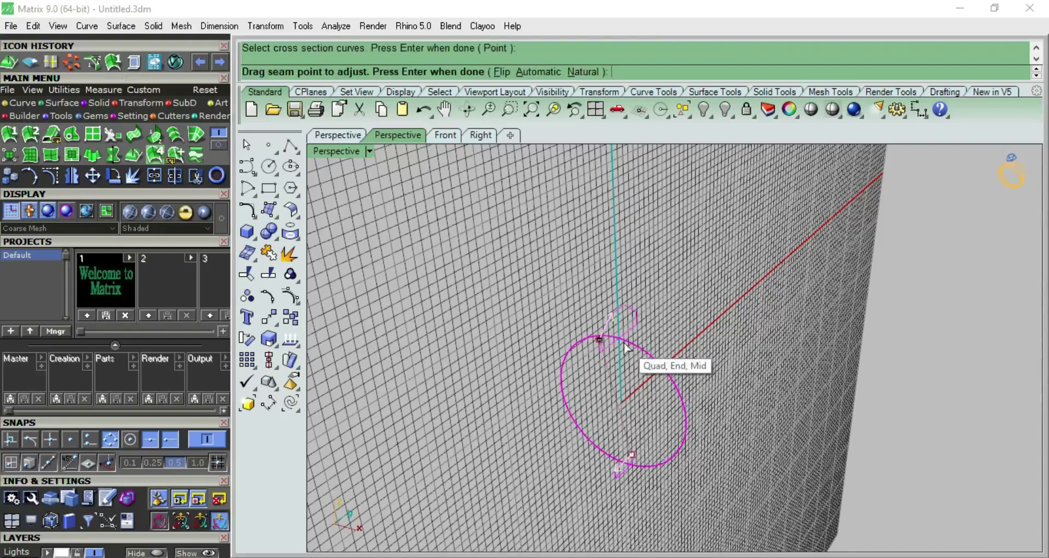
drag(624, 478, 601, 352)
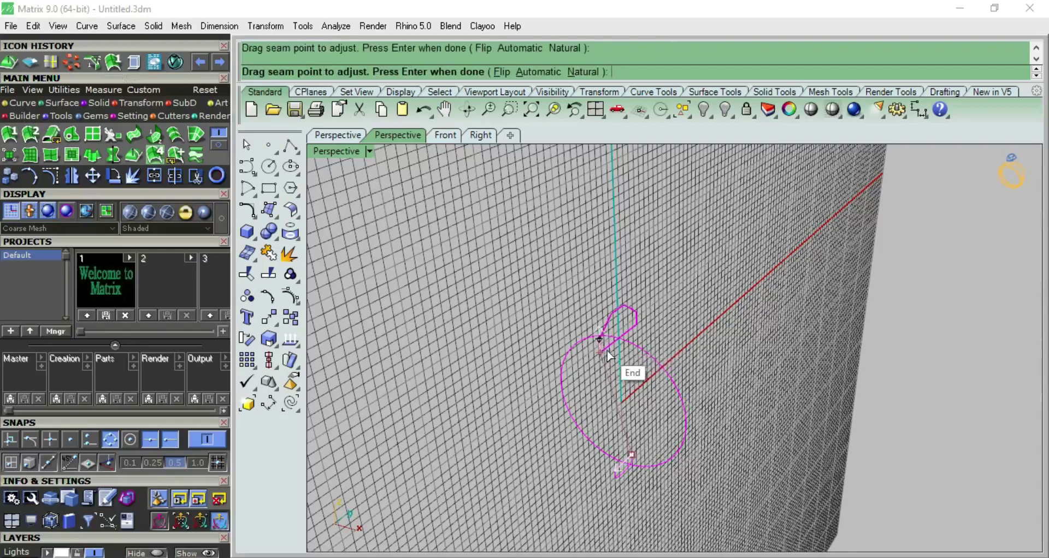
right_drag(618, 350, 608, 355)
drag(629, 321, 654, 321)
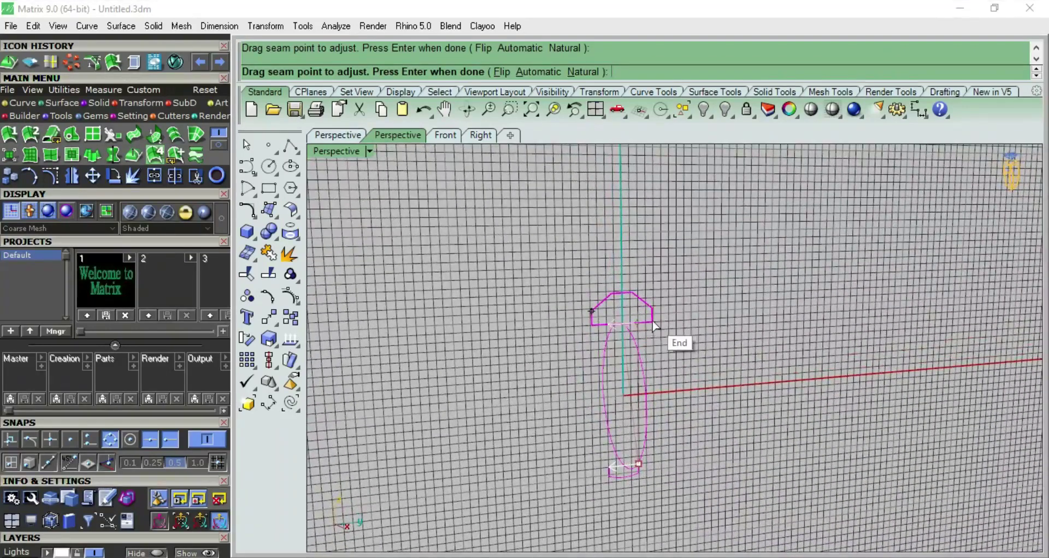
key(Return)
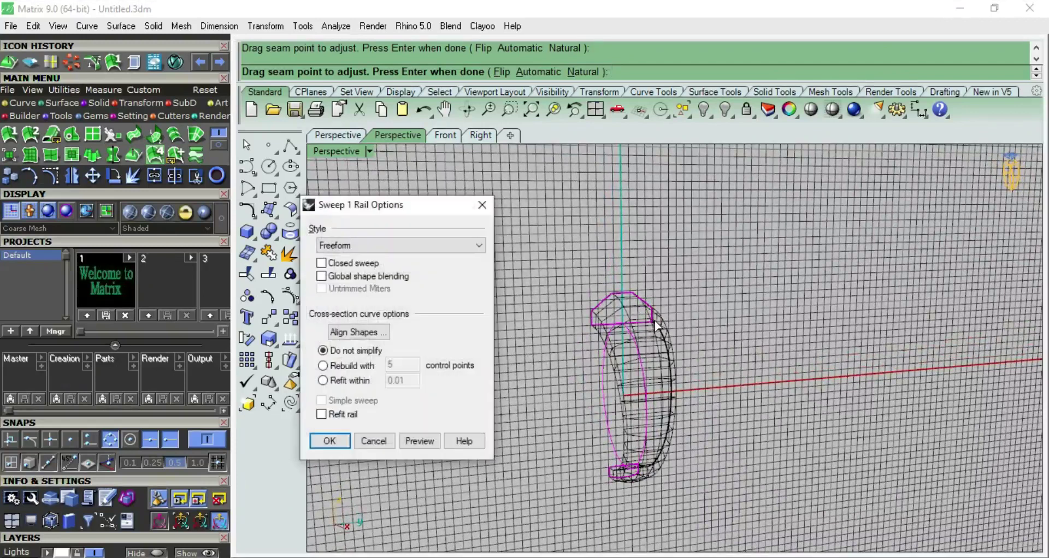
click(331, 266)
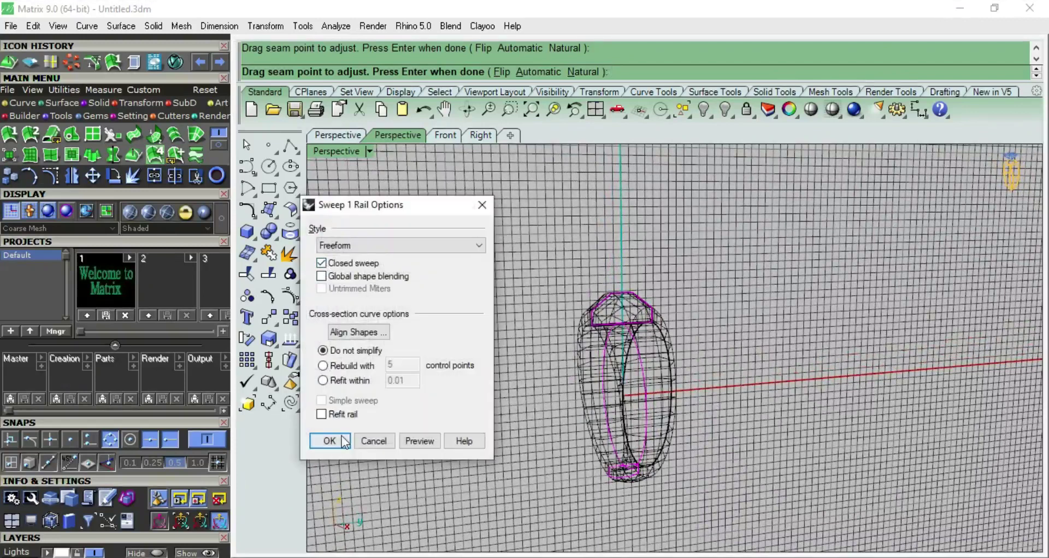
click(330, 441)
Inspect the new band shaded from the side and front views, then select it.
click(810, 109)
mouse_move(684, 307)
right_down()
mouse_move(902, 150)
mouse_move(569, 328)
mouse_move(683, 291)
right_up()
key(ctrl+F3)
key(Escape)
right_click(687, 313)
scroll(682, 322, up, 3)
key(ctrl+F2)
scroll(648, 212, down, 2)
key(ctrl+F3)
key(Escape)
click(647, 200)
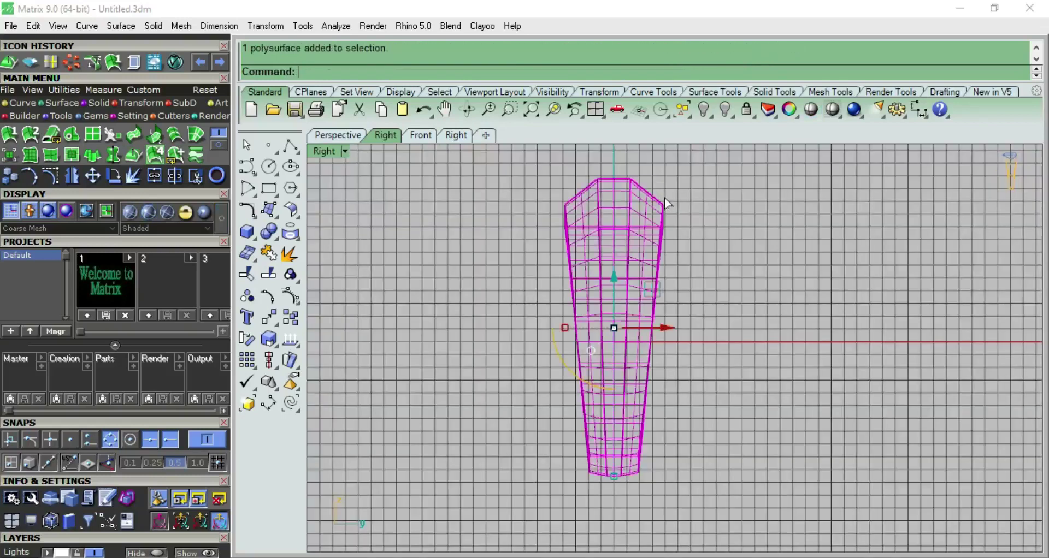
Select the ring band and move it 20 units along the gumball's red axis.
click(666, 203)
click(691, 236)
key(F10)
scroll(604, 186, up, 3)
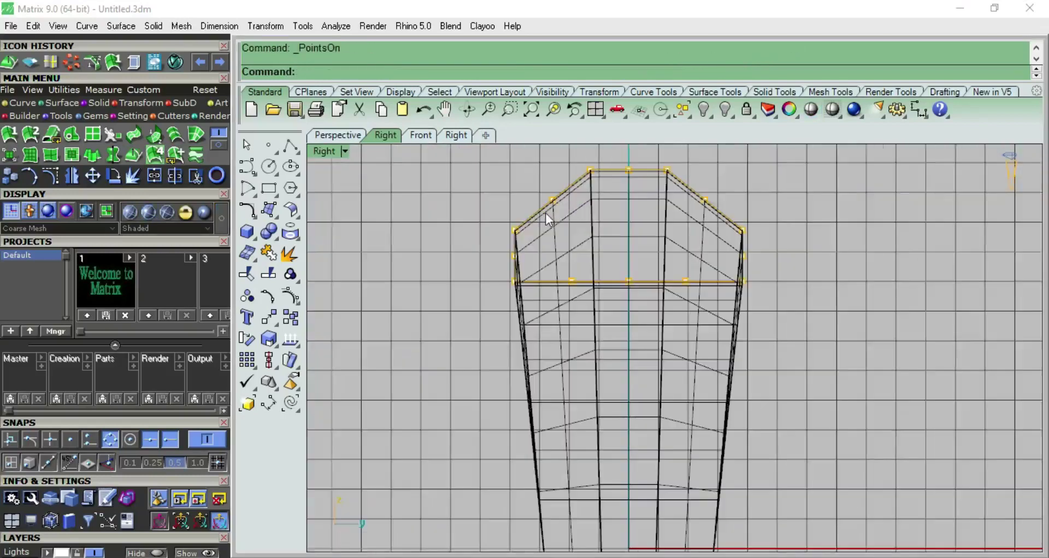
scroll(545, 213, down, 2)
click(628, 220)
scroll(640, 280, down, 5)
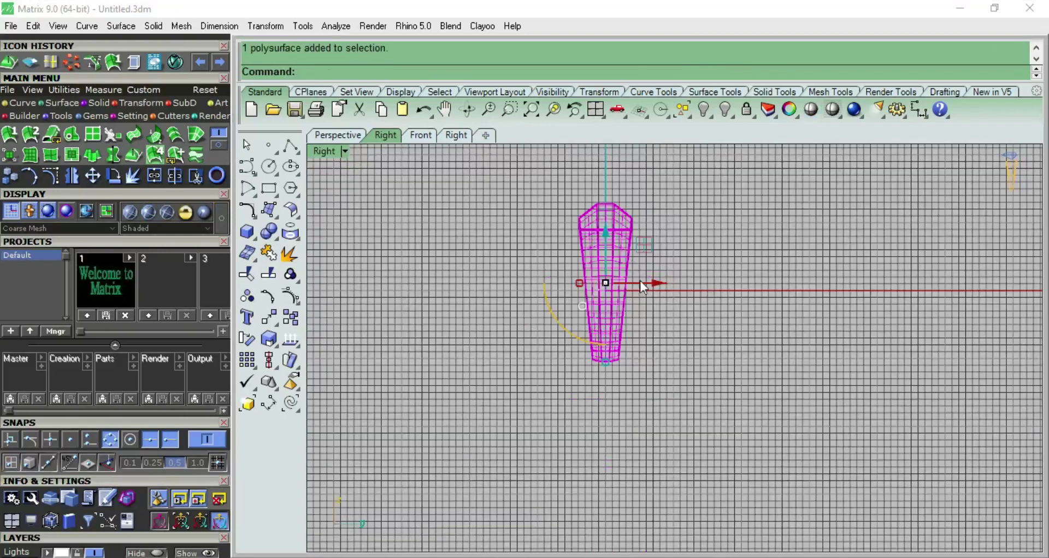
click(649, 282)
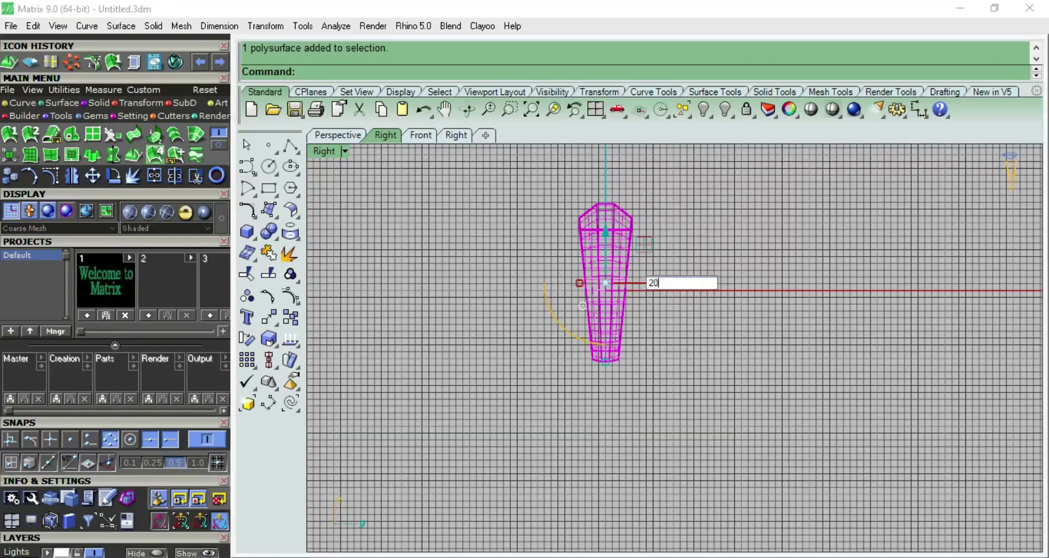
key(Return)
Undo the band's move, reapply it, and view the shifted band shaded.
key(Return)
key(ctrl+z)
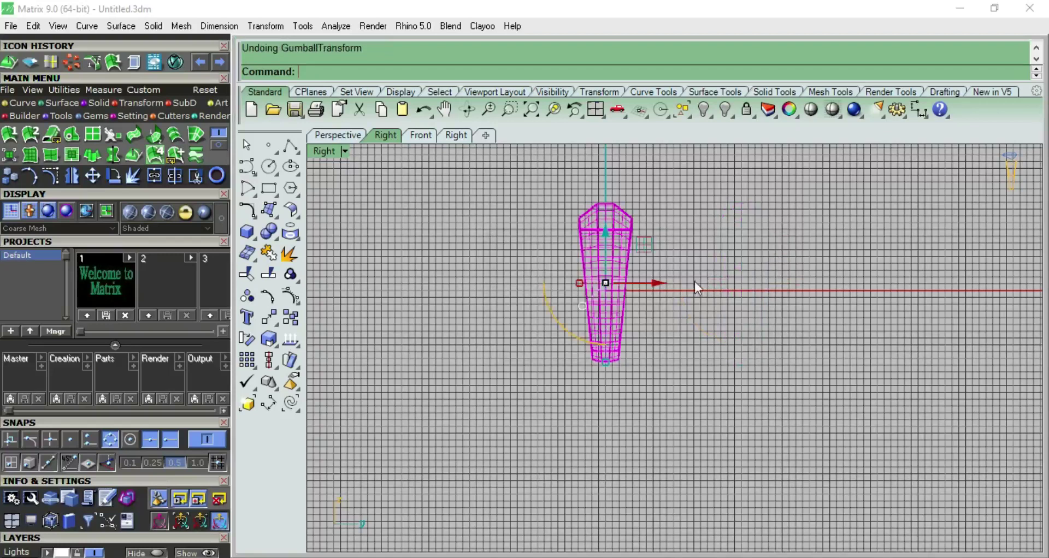
click(665, 283)
key(Return)
click(632, 340)
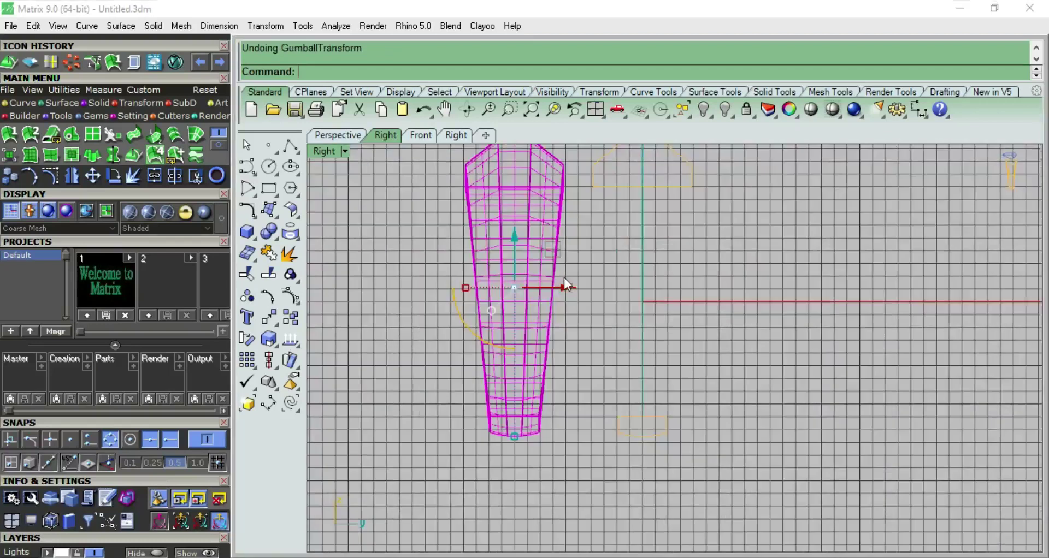
click(812, 109)
mouse_move(684, 238)
mouse_down()
mouse_move(732, 432)
mouse_move(499, 208)
mouse_up()
key(Escape)
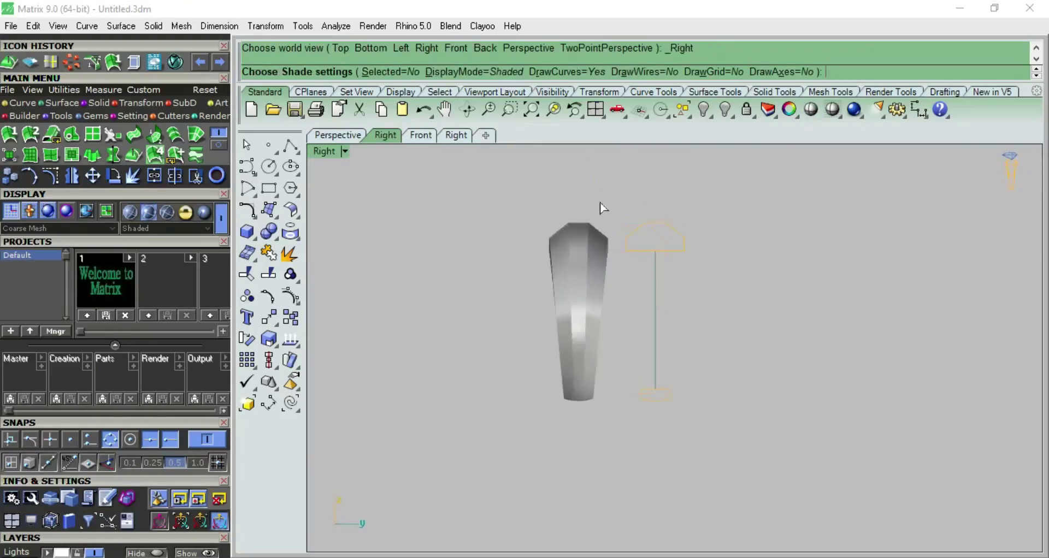
Hide the first ring band and explode the profile outline into separate segments.
click(596, 235)
key(ctrl+h)
click(687, 217)
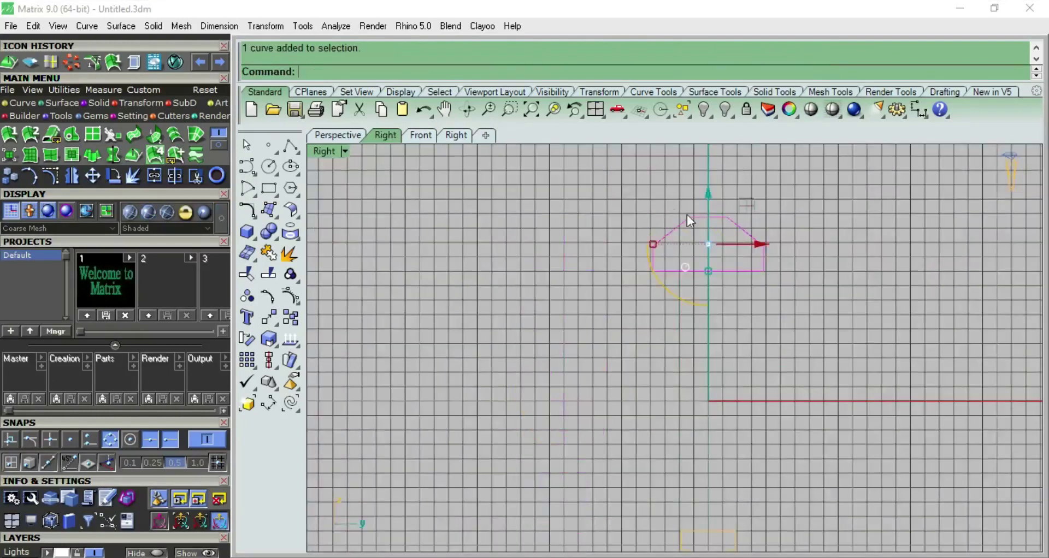
right_drag(743, 235, 645, 269)
scroll(644, 270, up, 2)
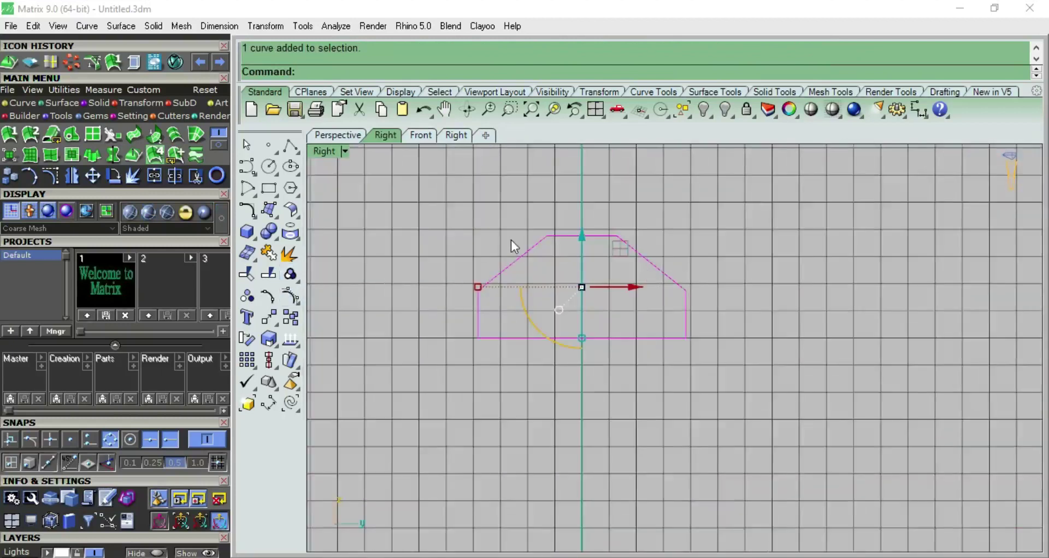
right_drag(510, 240, 510, 290)
click(247, 295)
key(Escape)
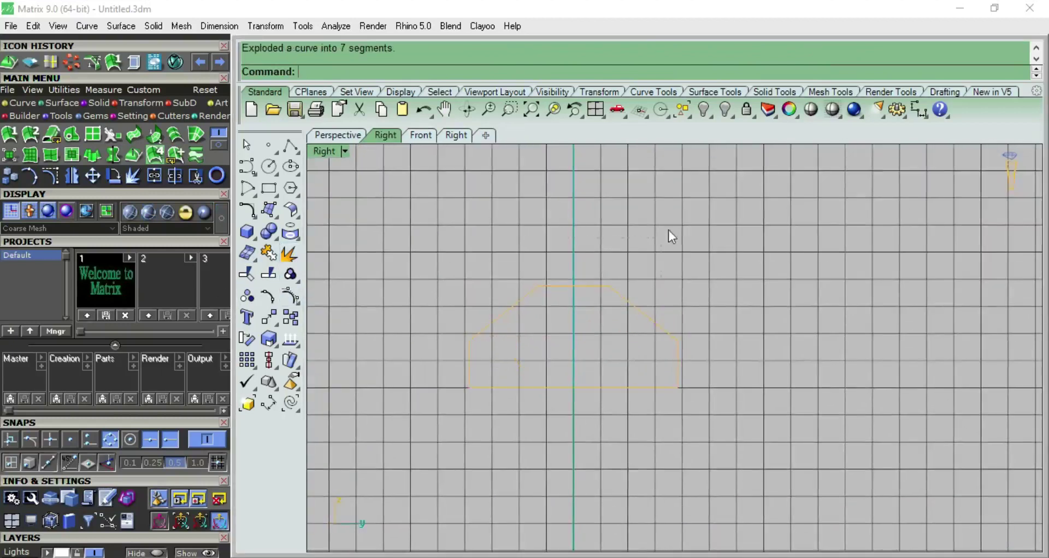
Join the profile's three top segments and rebuild them with 4 points, degree 1.
drag(520, 298, 520, 298)
scroll(581, 271, up, 2)
key(ctrl+j)
key(Escape)
click(605, 293)
text(rebuild)
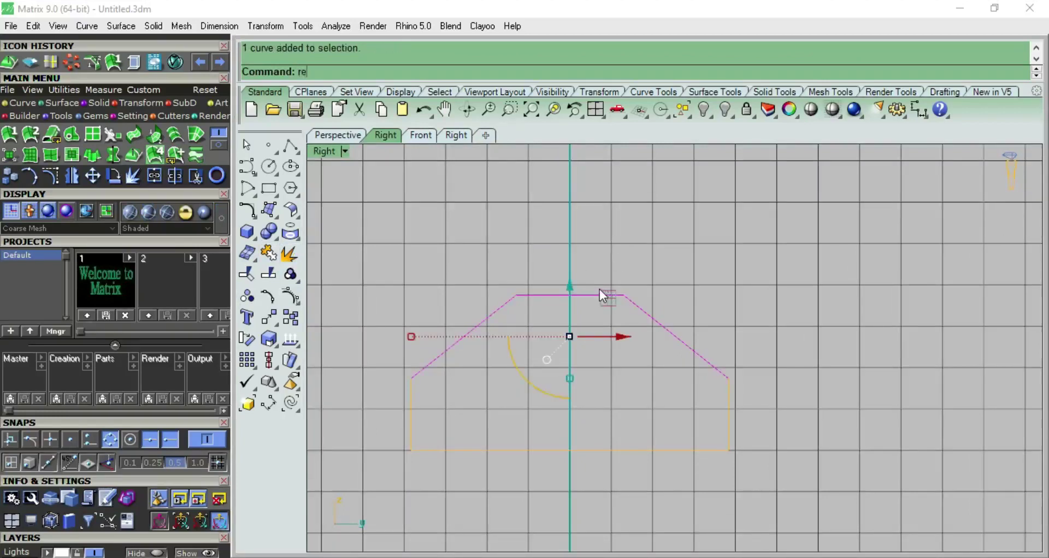
key(Return)
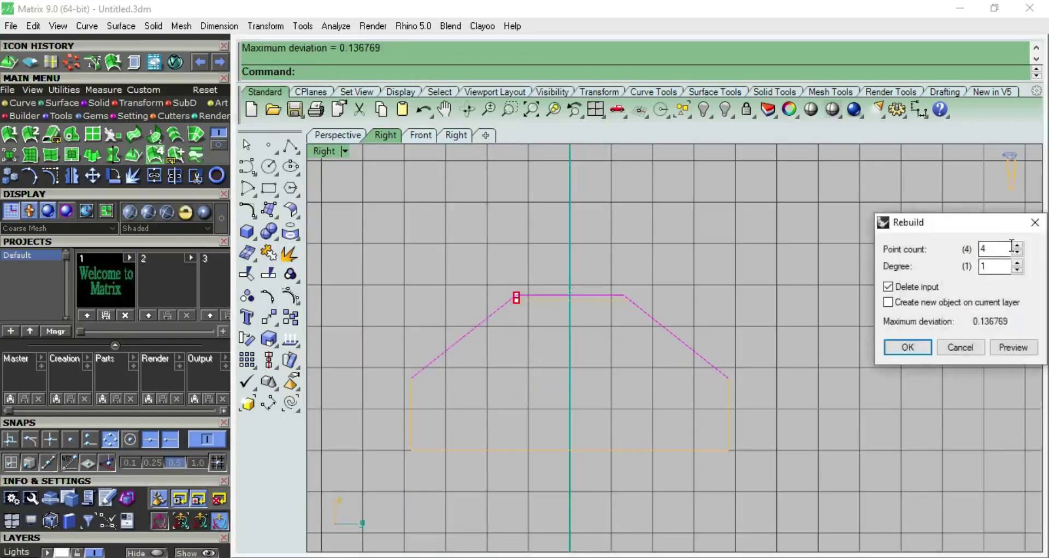
click(910, 345)
Spread the two shoulder control points apart and lower the profile's topmost point.
key(F10)
scroll(547, 311, up, 2)
scroll(524, 302, down, 1)
scroll(513, 322, down, 1)
scroll(547, 273, down, 1)
drag(553, 287, 553, 286)
shift+click(716, 255)
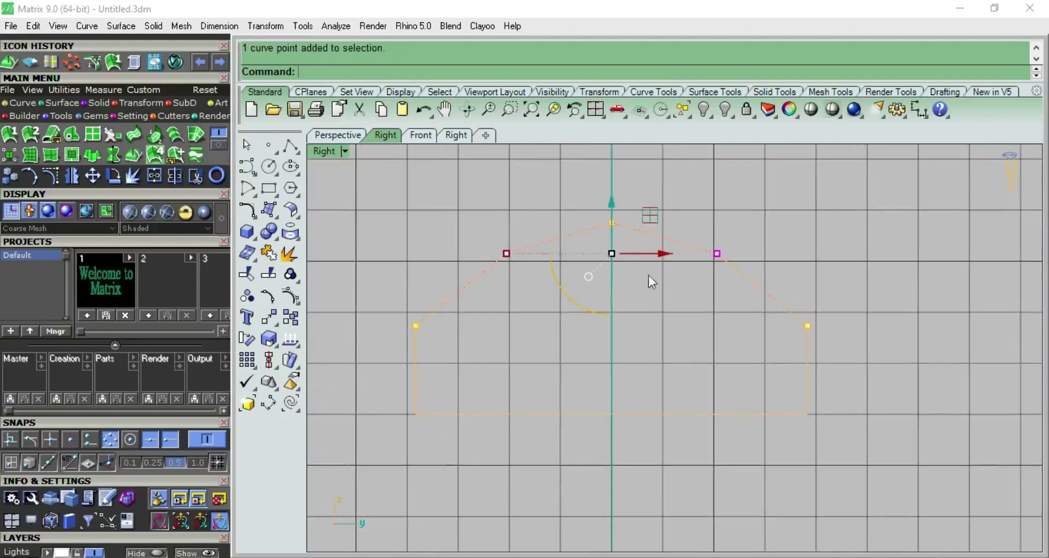
drag(503, 257, 488, 255)
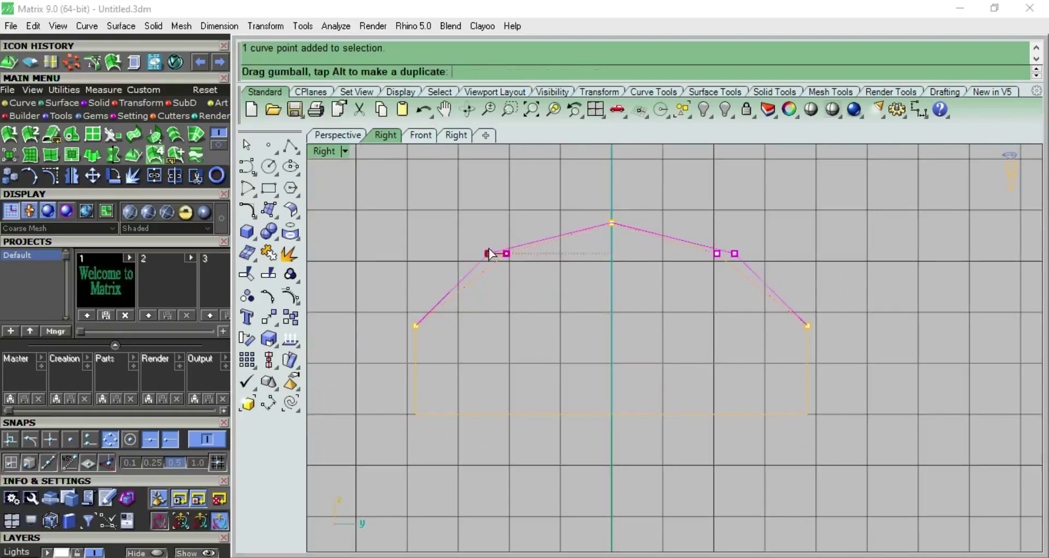
right_drag(569, 274, 611, 320)
click(598, 275)
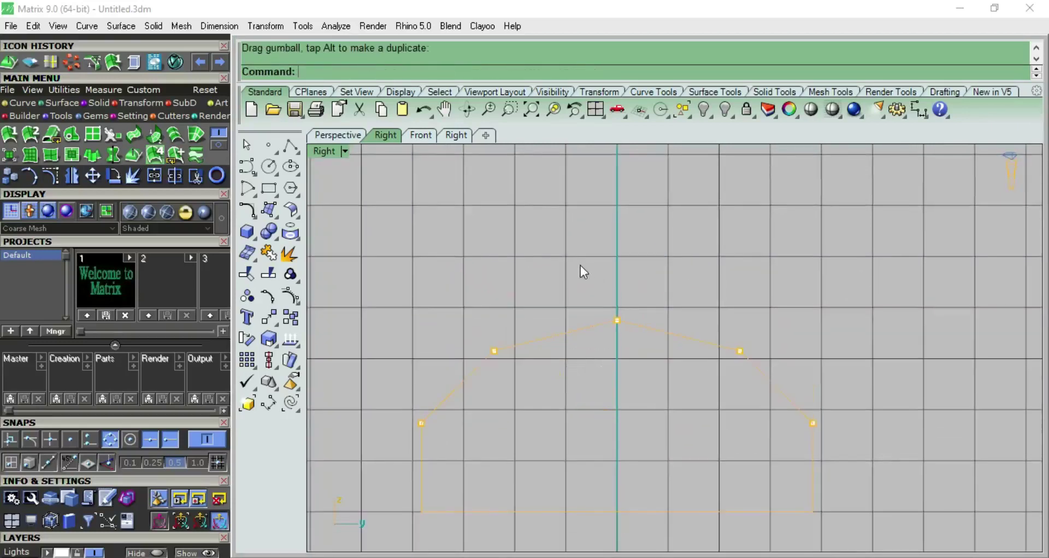
click(617, 320)
drag(620, 297, 618, 322)
key(Escape)
Pull the top curve's middle point down into a notch.
scroll(670, 335, down, 5)
right_drag(670, 335, 635, 272)
scroll(634, 272, up, 5)
drag(589, 267, 644, 325)
drag(618, 258, 620, 285)
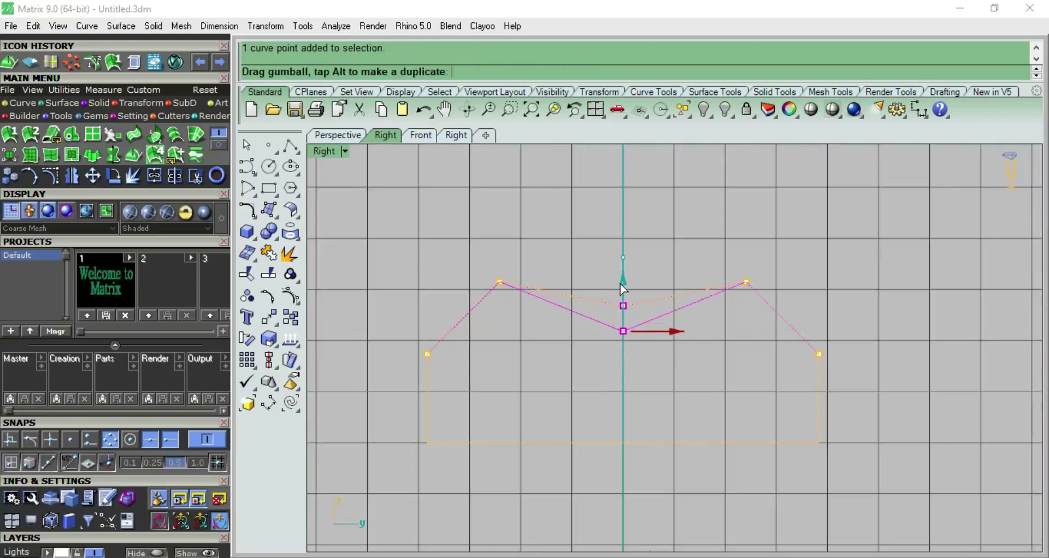
key(Escape)
Join all profile pieces back into one closed curve and switch to Perspective view.
scroll(585, 248, down, 3)
drag(474, 302, 476, 303)
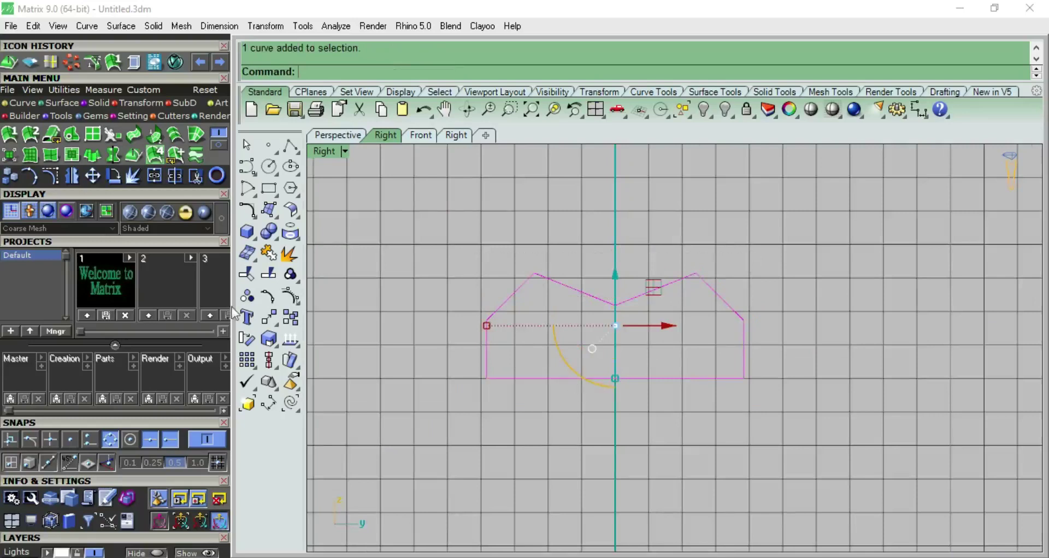
click(268, 253)
scroll(490, 195, down, 4)
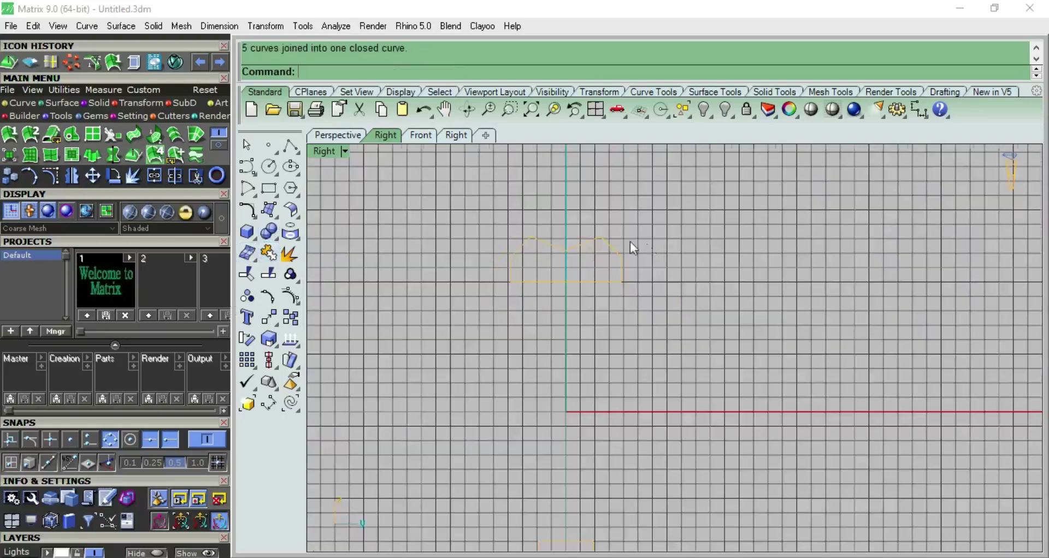
key(ctrl+F4)
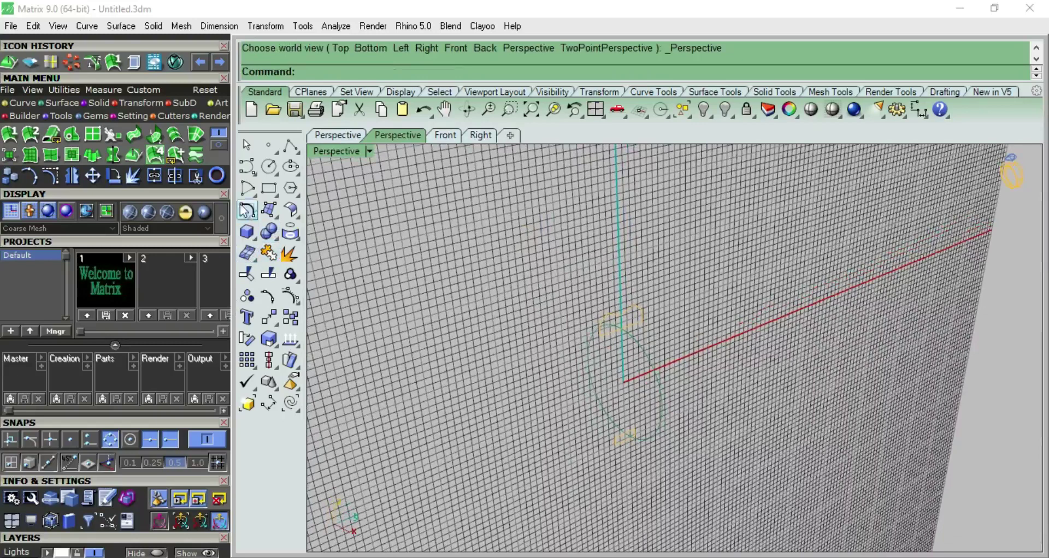
Sweep the notched profile along the ring circle as a closed band, then orbit it shaded.
click(10, 135)
click(648, 356)
click(633, 435)
key(Return)
mouse_move(674, 435)
right_down()
mouse_move(589, 323)
mouse_move(599, 309)
right_up()
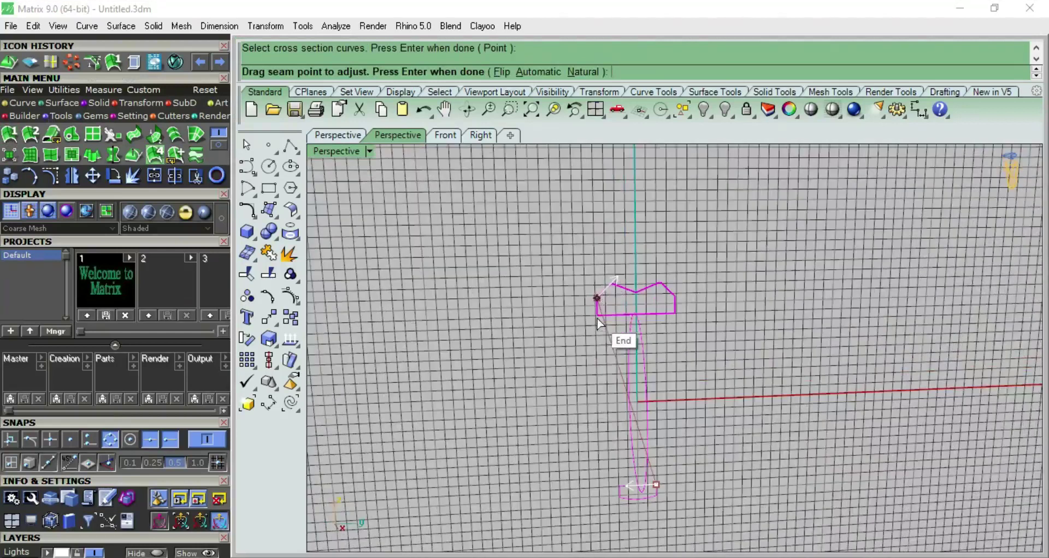
key(Return)
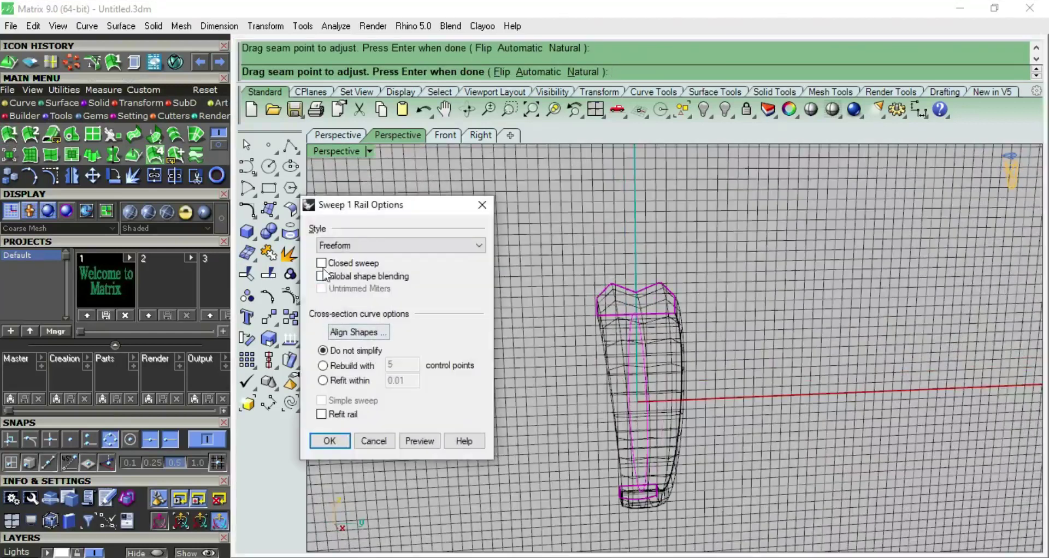
click(322, 263)
click(330, 441)
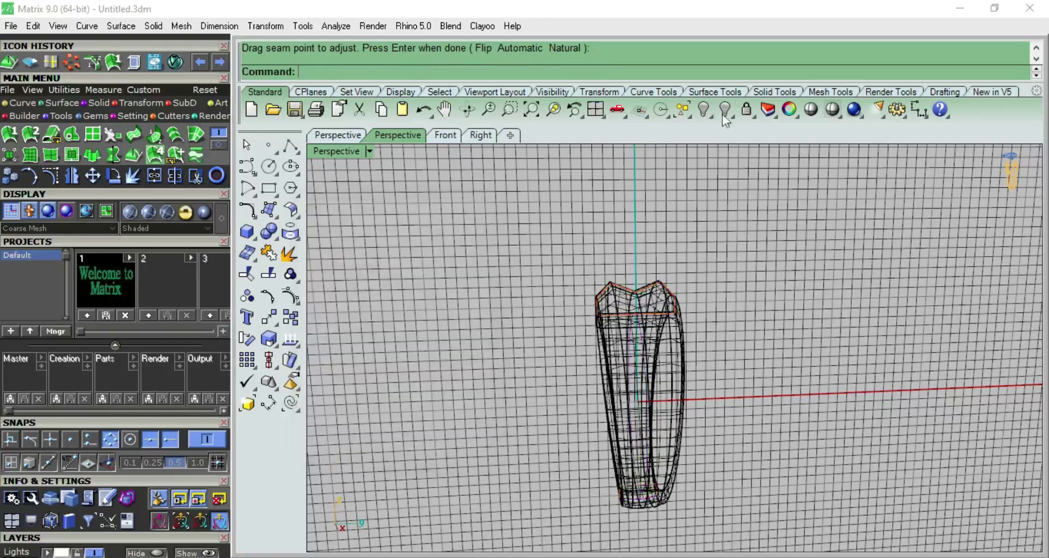
click(810, 110)
mouse_move(892, 417)
right_down()
mouse_move(999, 206)
mouse_move(639, 206)
mouse_move(664, 335)
mouse_move(515, 203)
mouse_move(355, 253)
mouse_move(673, 325)
right_up()
Move the third band 20 units in X and hide it.
key(ctrl+F3)
key(ctrl+F1)
key(ctrl+F2)
key(Escape)
key(ctrl+F3)
click(674, 374)
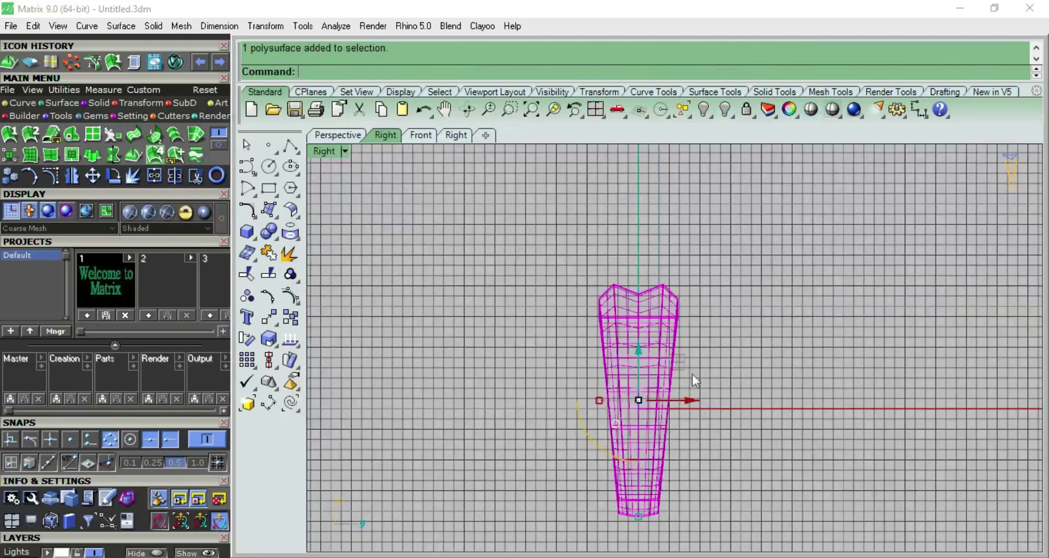
click(696, 397)
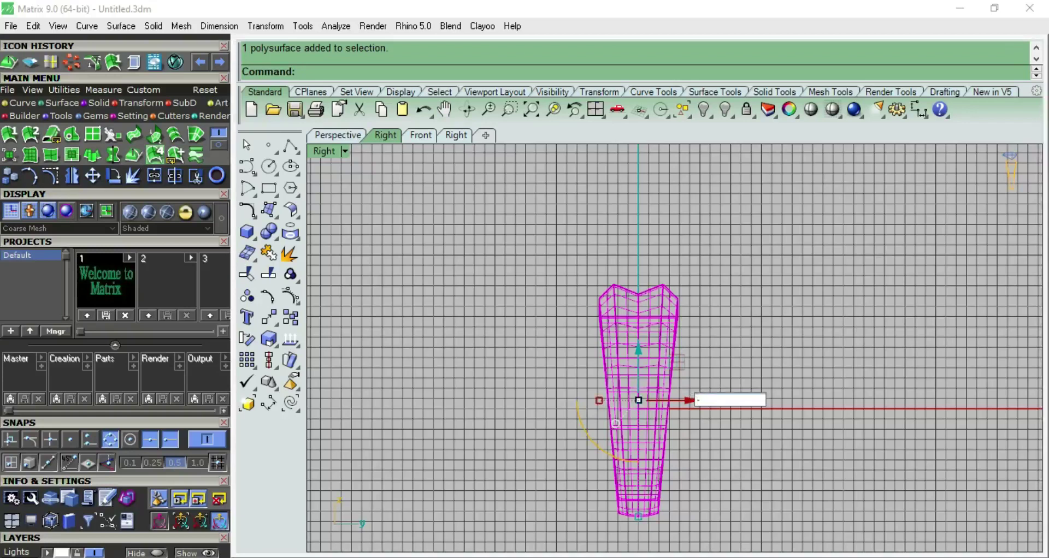
text(20)
key(Return)
click(650, 338)
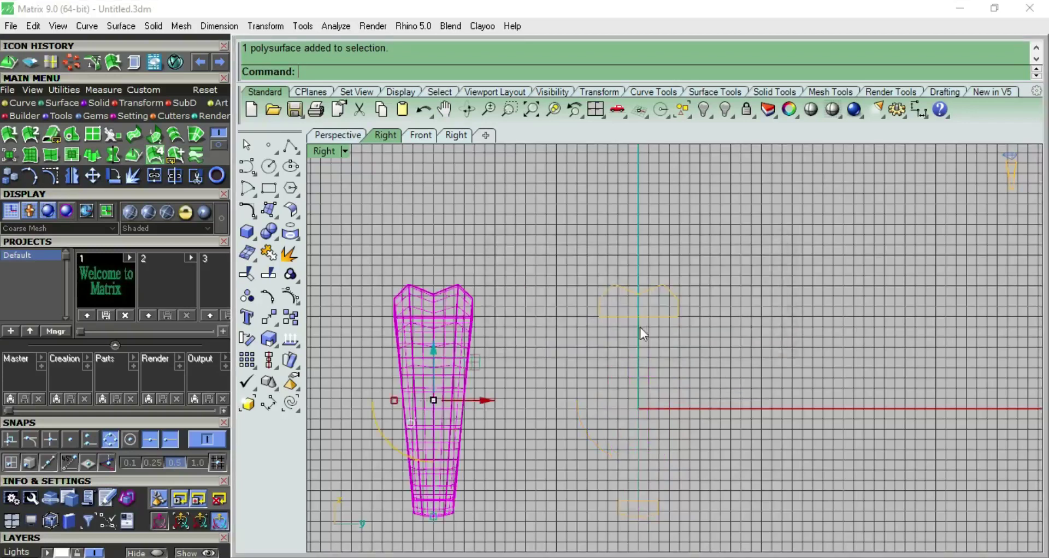
key(ctrl+h)
Explode the Profile, join its four top segments, and rebuild them with 8 points, degree 1.
click(648, 323)
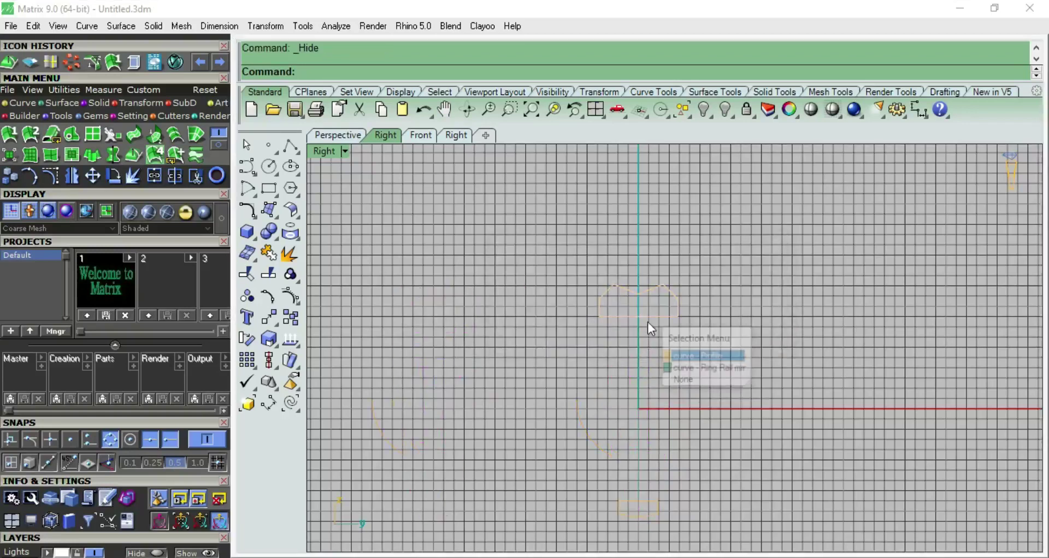
click(678, 355)
right_drag(667, 356, 648, 316)
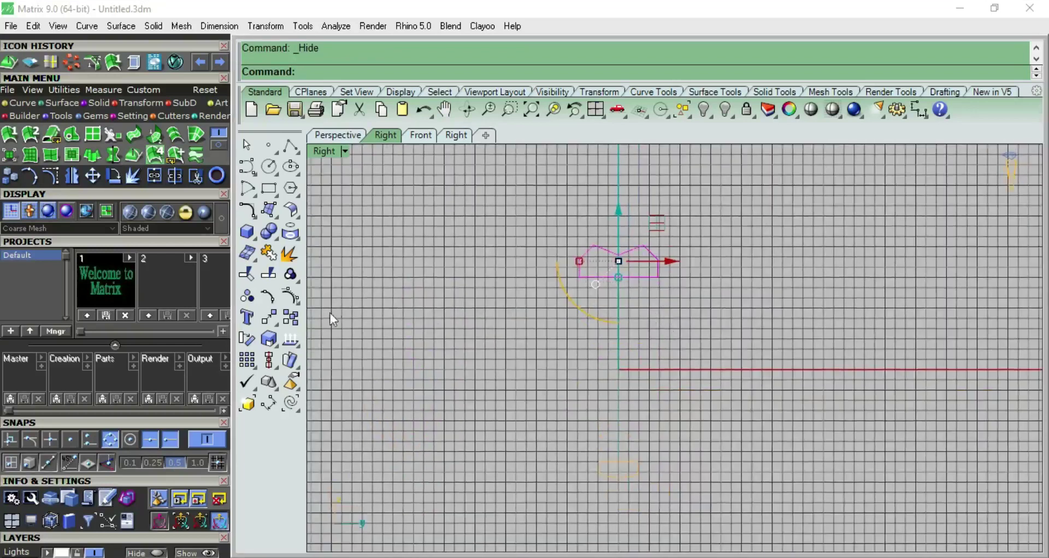
click(289, 253)
scroll(645, 231, up, 5)
scroll(672, 235, up, 3)
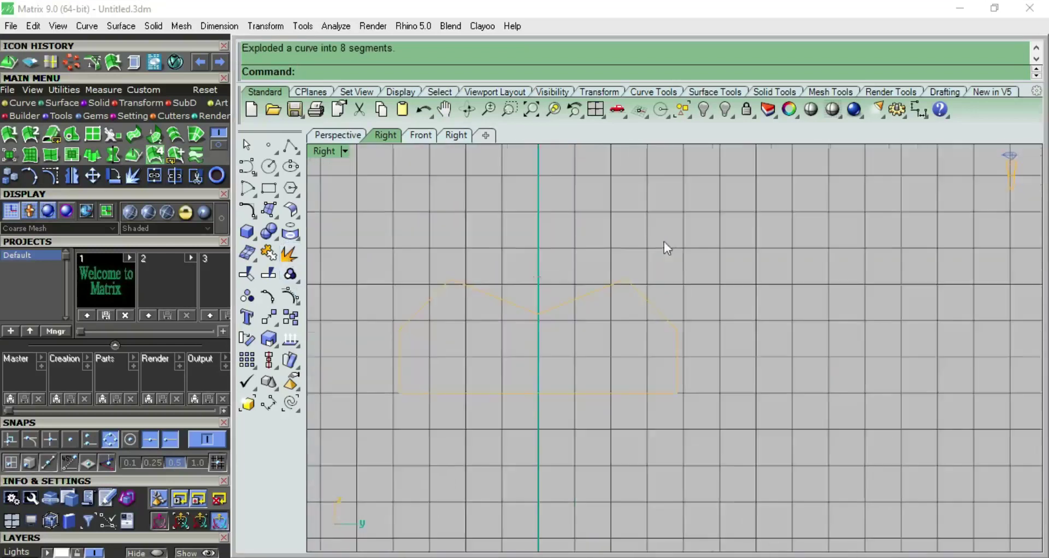
drag(424, 307, 424, 307)
key(ctrl+j)
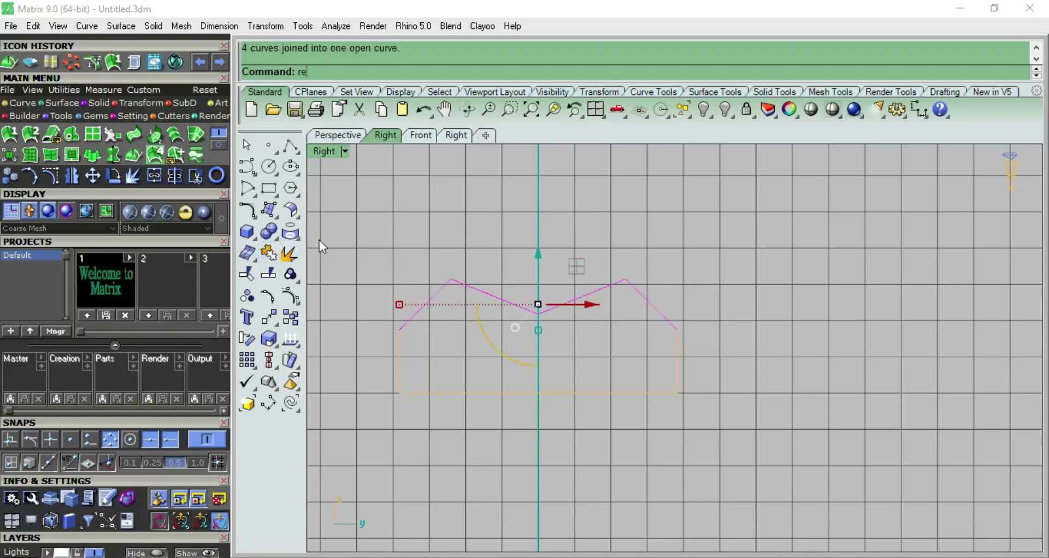
text(rebuild)
key(Return)
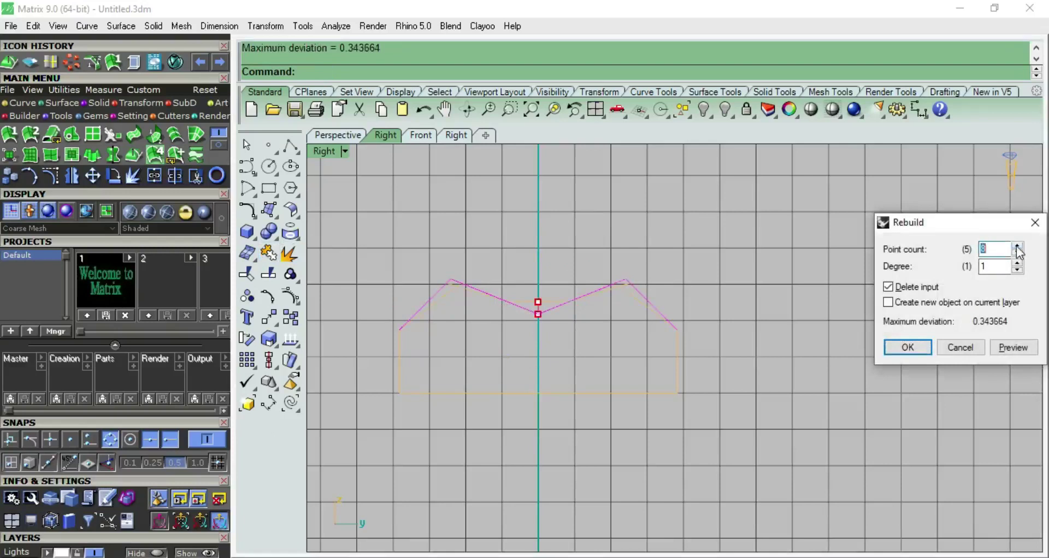
click(907, 346)
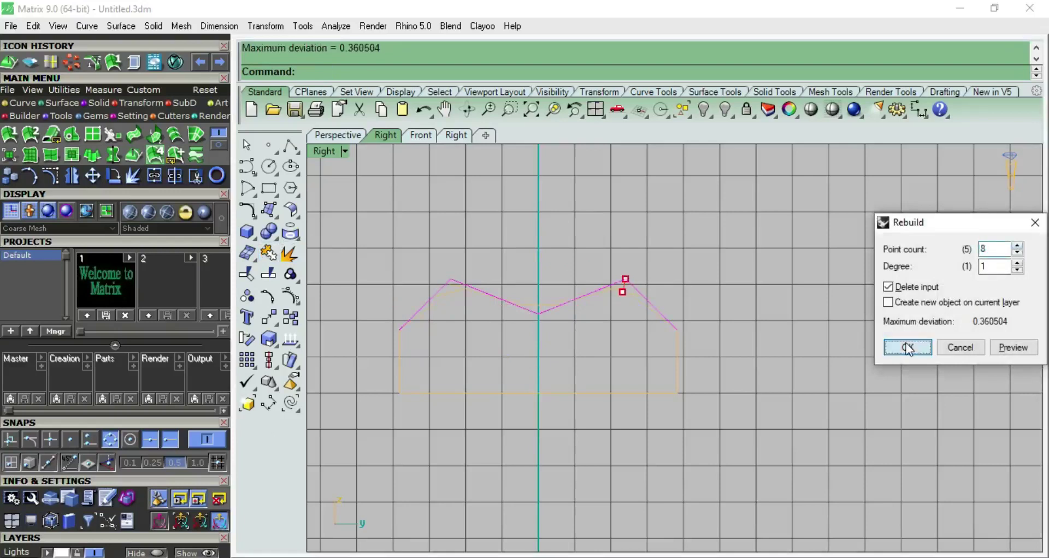
Show the top curve's control points and raise its two middle points out of the notch.
key(F10)
scroll(590, 306, up, 1)
scroll(580, 302, up, 1)
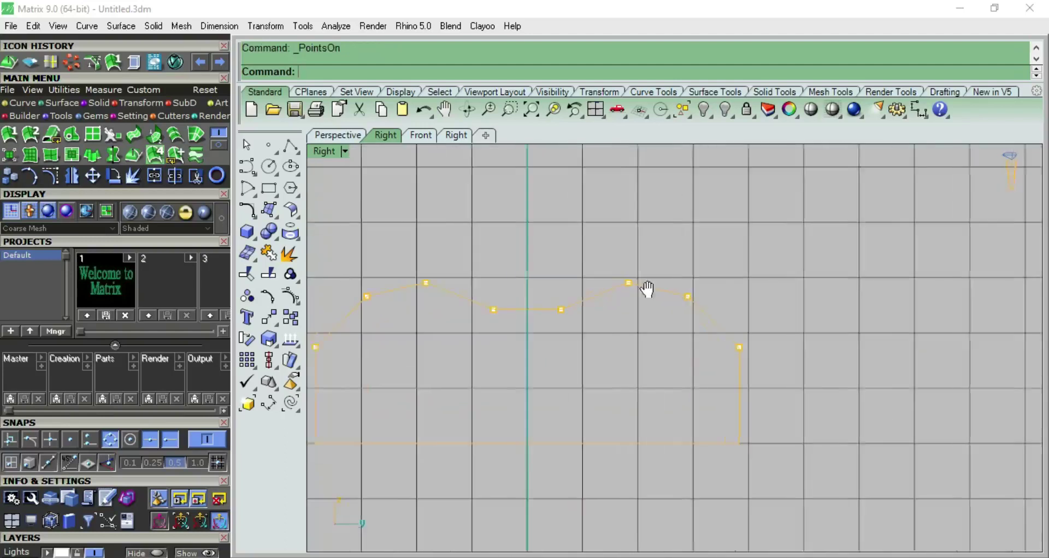
scroll(627, 316, up, 1)
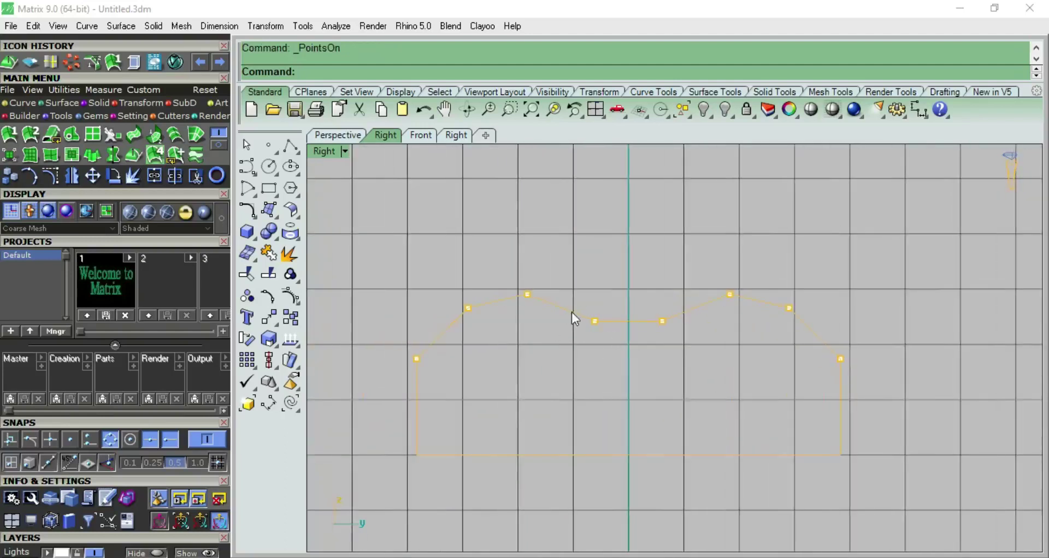
drag(572, 296, 637, 334)
mouse_move(628, 280)
mouse_down()
mouse_move(625, 198)
mouse_move(631, 213)
mouse_up()
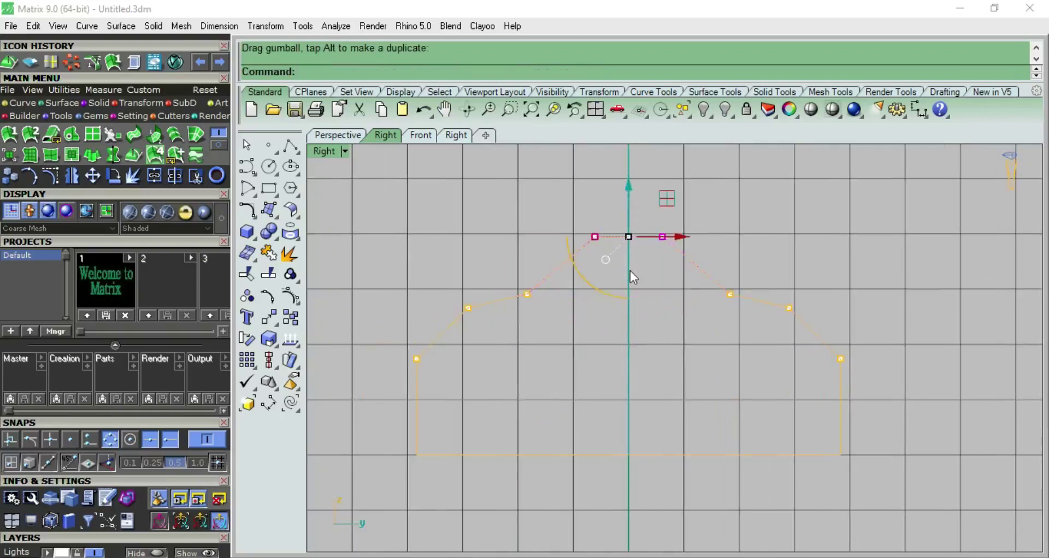
scroll(634, 284, down, 1)
click(671, 343)
Undo an unwanted downward drag, then lift the two top points higher into a peak.
drag(516, 270, 736, 313)
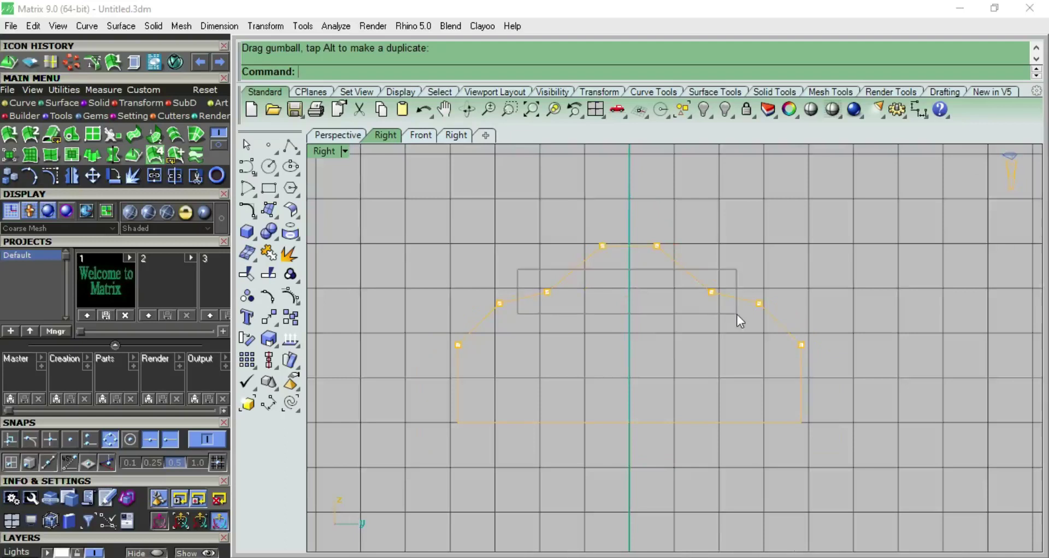
drag(631, 245, 547, 326)
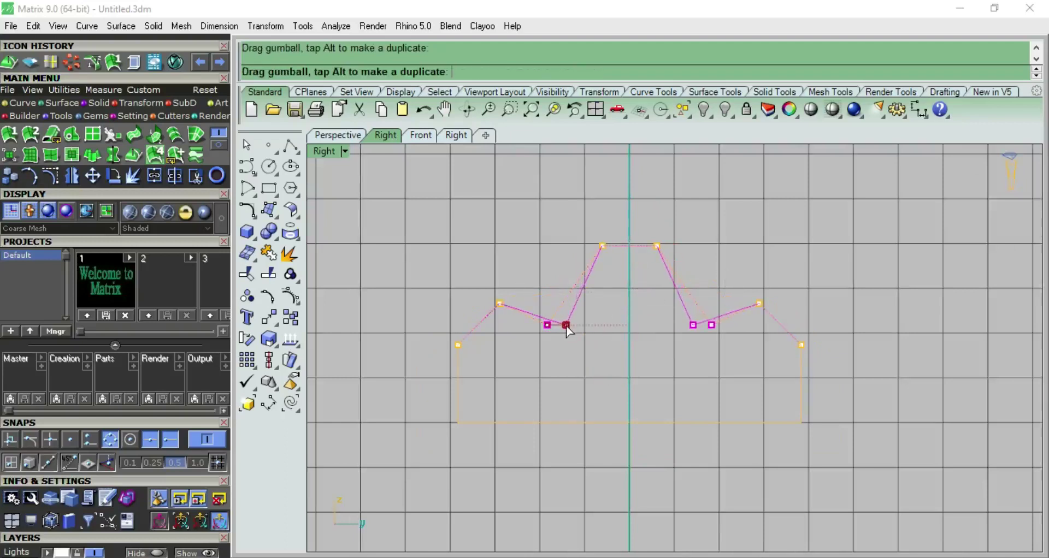
key(ctrl+z)
click(558, 231)
click(627, 299)
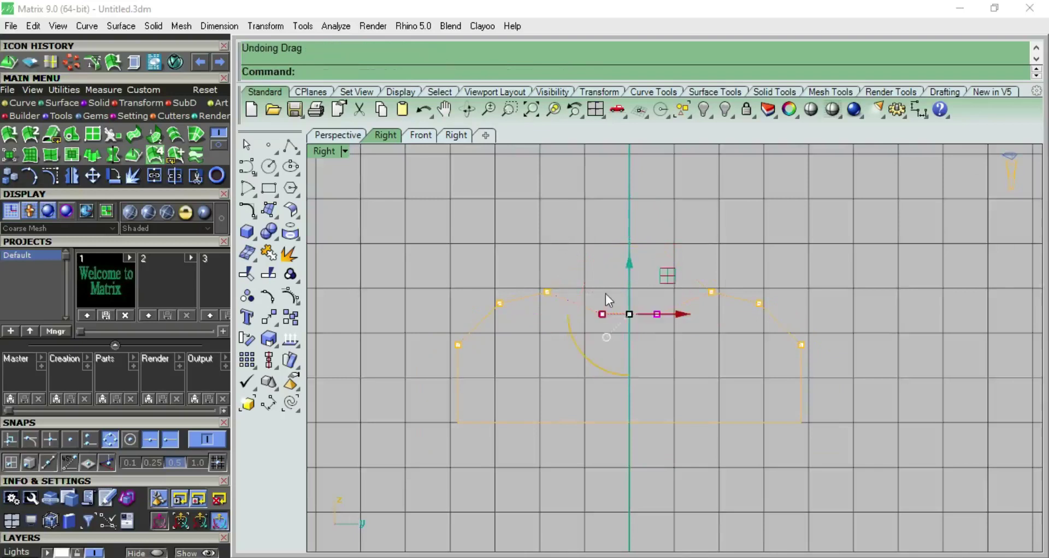
drag(633, 267, 631, 210)
click(535, 262)
Join the profile pieces, including the bottom-left line, into one closed curve.
scroll(563, 293, down, 2)
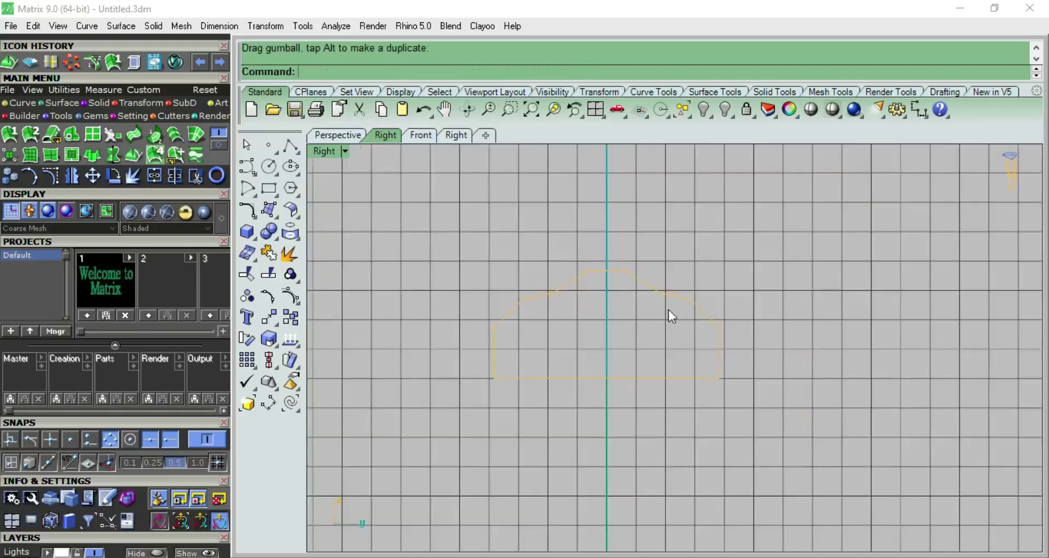
click(492, 331)
scroll(492, 339, up, 3)
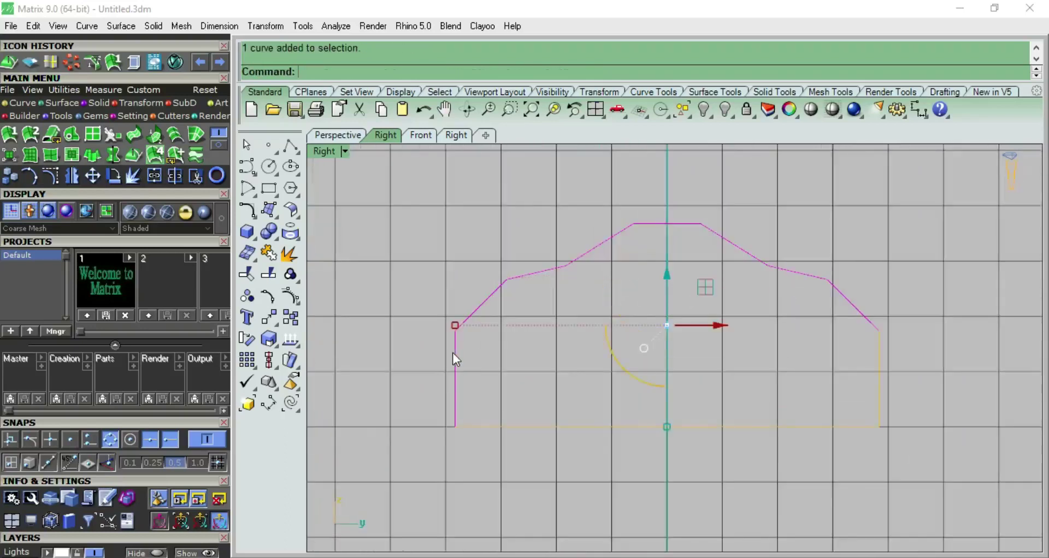
click(626, 428)
key(ctrl+j)
mouse_move(495, 222)
right_down()
mouse_move(588, 251)
mouse_move(669, 497)
mouse_move(612, 461)
mouse_move(611, 301)
right_up()
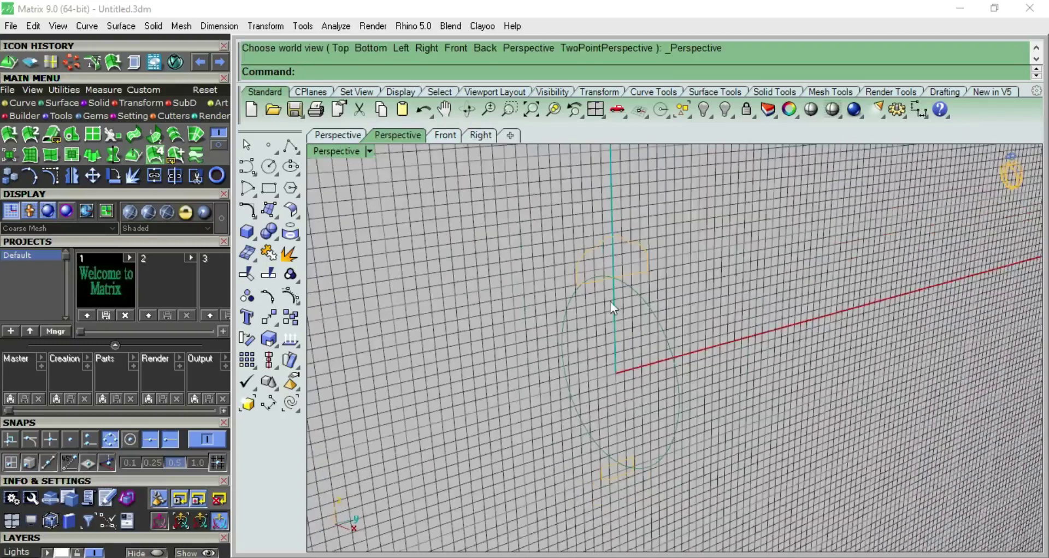
Sweep both peaked profile curves along the ring rail as a closed band.
click(10, 133)
click(642, 296)
click(647, 261)
click(605, 476)
key(Return)
right_drag(672, 377, 605, 375)
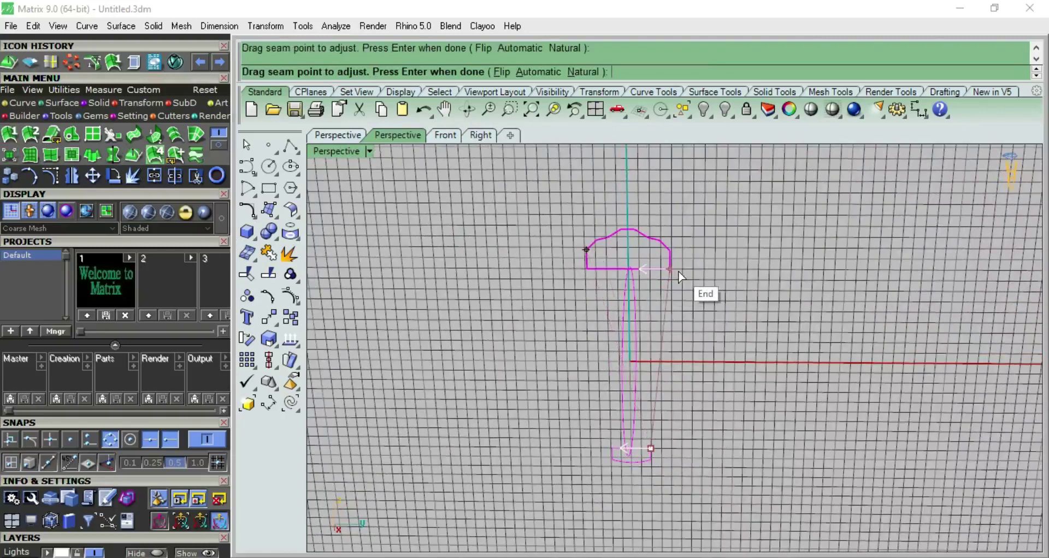
key(Return)
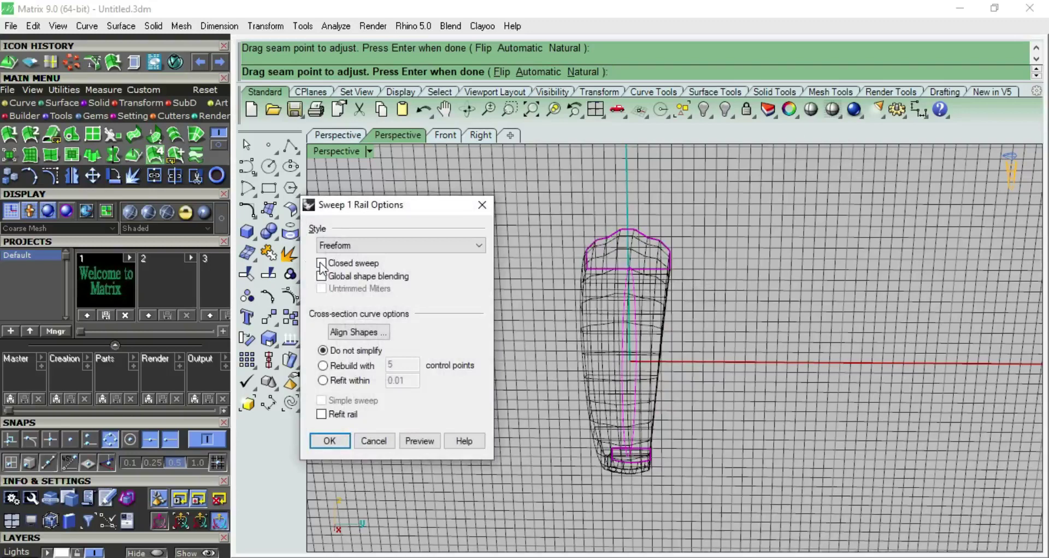
click(321, 263)
click(329, 441)
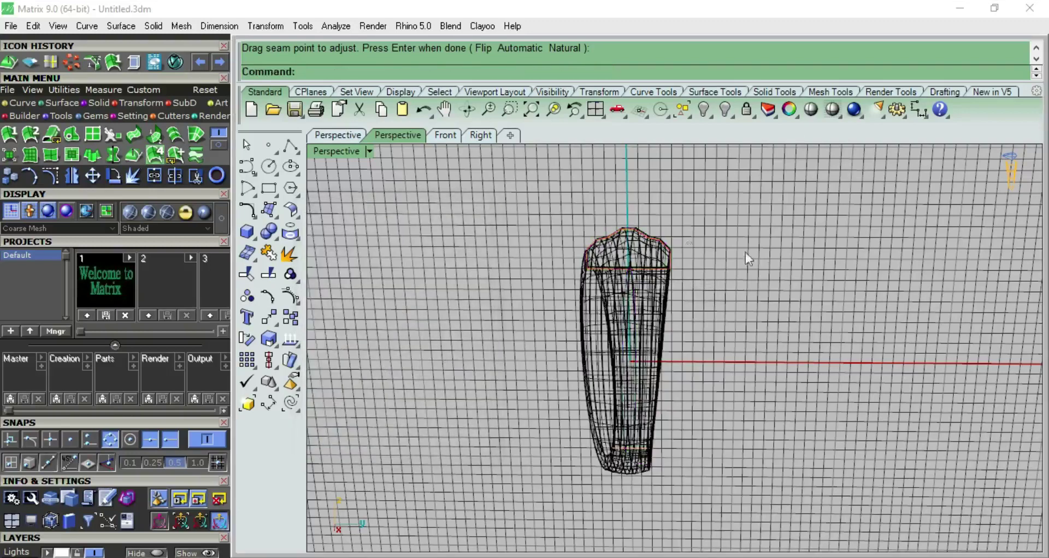
Shade the new band and inspect it in the Right and Perspective views.
right_drag(745, 252, 601, 250)
click(811, 109)
right_drag(810, 211, 550, 238)
key(ctrl+F3)
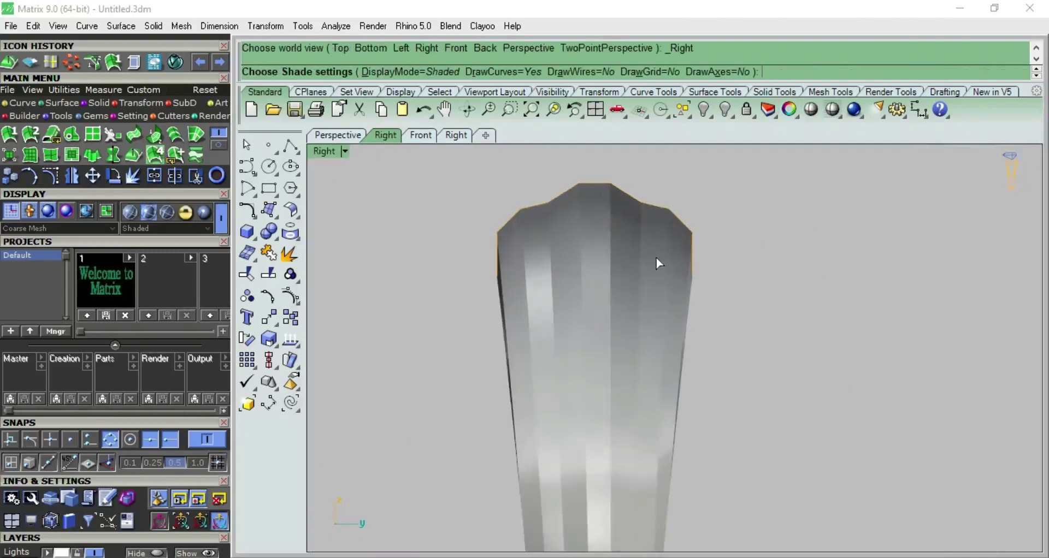
key(ctrl+F4)
mouse_move(693, 311)
right_down()
mouse_move(527, 158)
mouse_move(734, 505)
mouse_move(667, 281)
right_up()
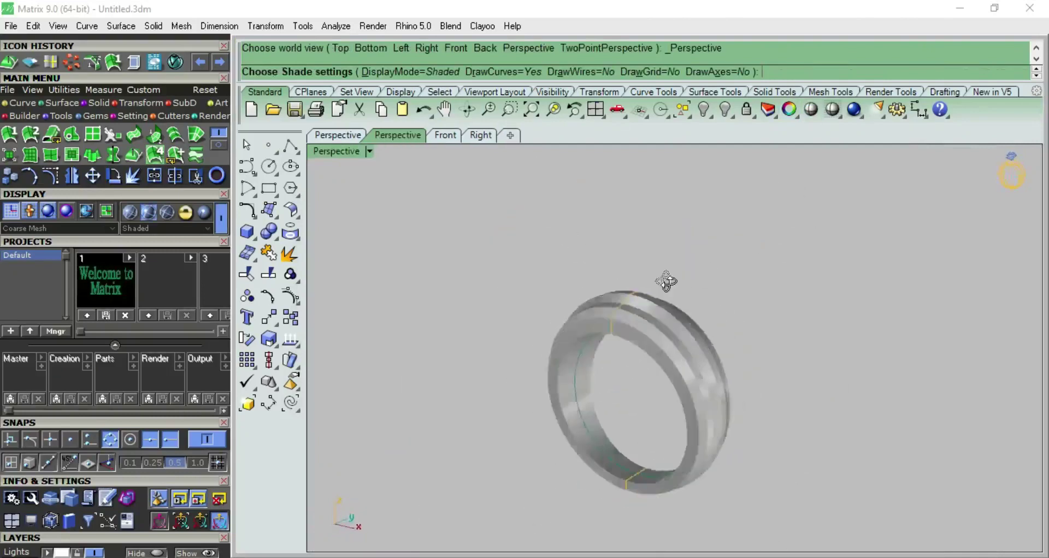
key(ctrl+F3)
key(Escape)
Show the Profile curve's control points and lower its two middle top points into a notch.
click(648, 282)
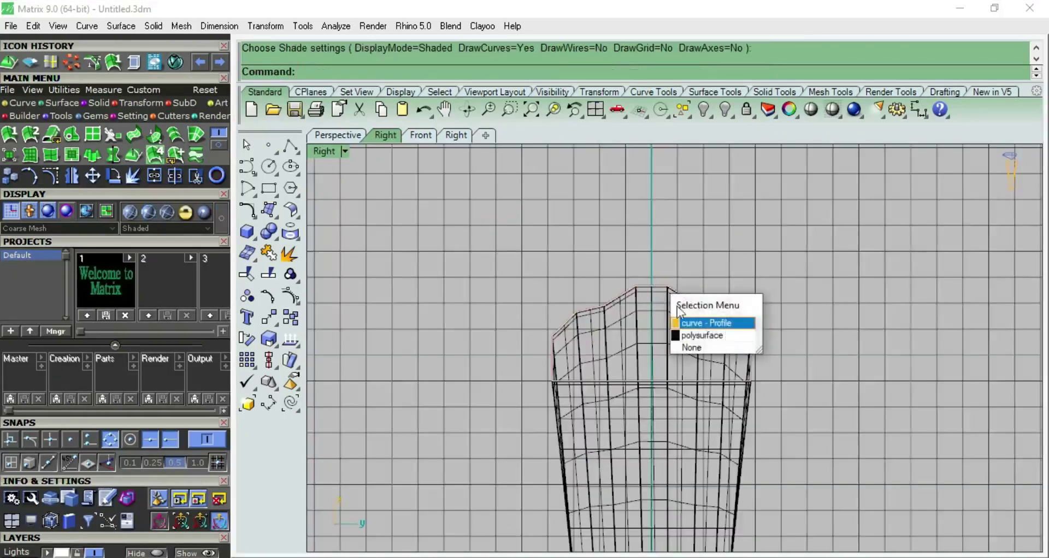
click(697, 323)
key(F10)
scroll(628, 273, up, 5)
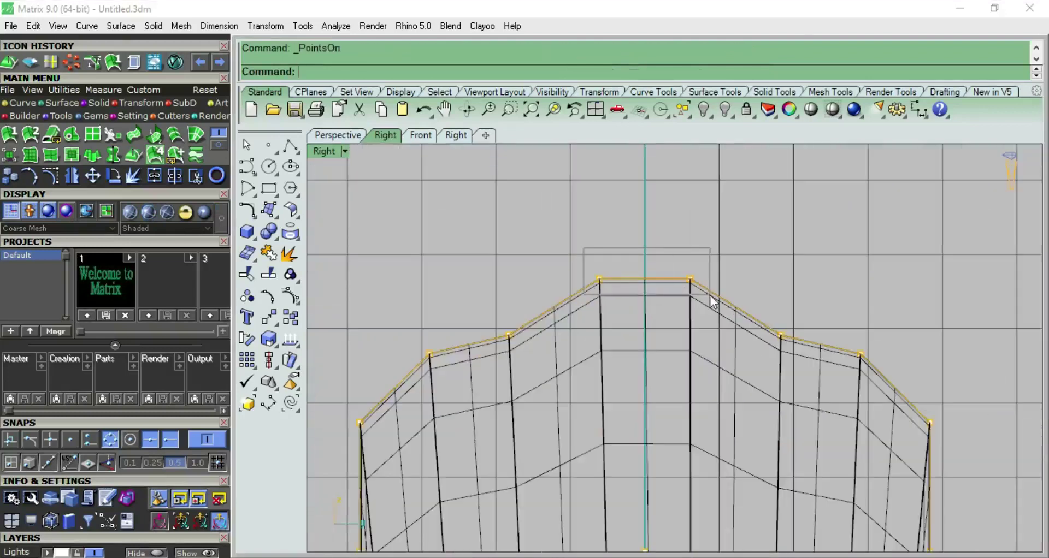
drag(581, 253, 709, 295)
scroll(663, 280, down, 3)
drag(657, 232, 679, 265)
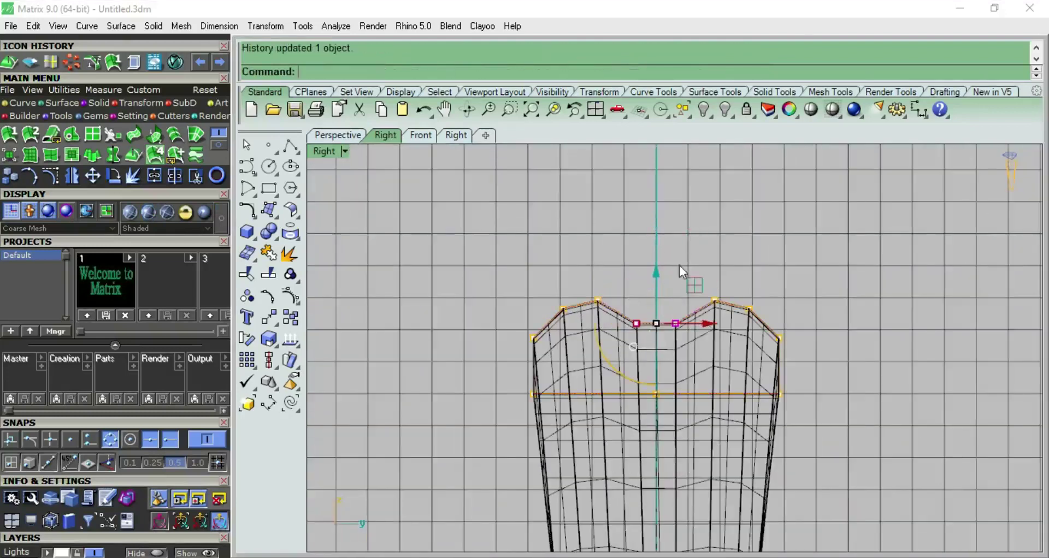
scroll(712, 221, down, 3)
click(789, 109)
mouse_move(744, 328)
right_down()
mouse_move(632, 253)
mouse_move(667, 263)
mouse_move(740, 531)
mouse_move(653, 263)
mouse_move(575, 268)
right_up()
key(Home)
key(Escape)
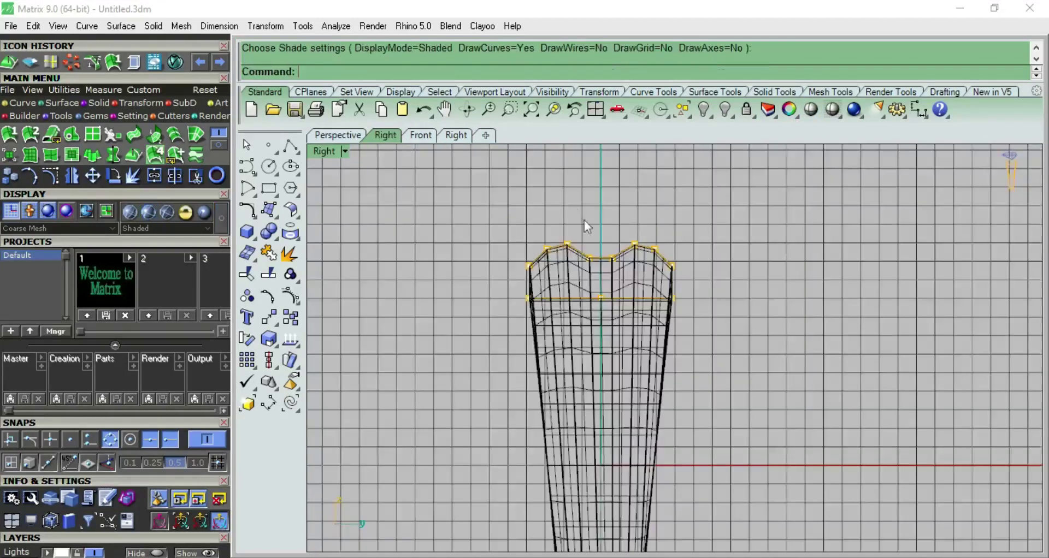
Raise the two middle top profile points into a central peak and check the ring shaded.
drag(585, 221, 630, 300)
drag(614, 232, 617, 181)
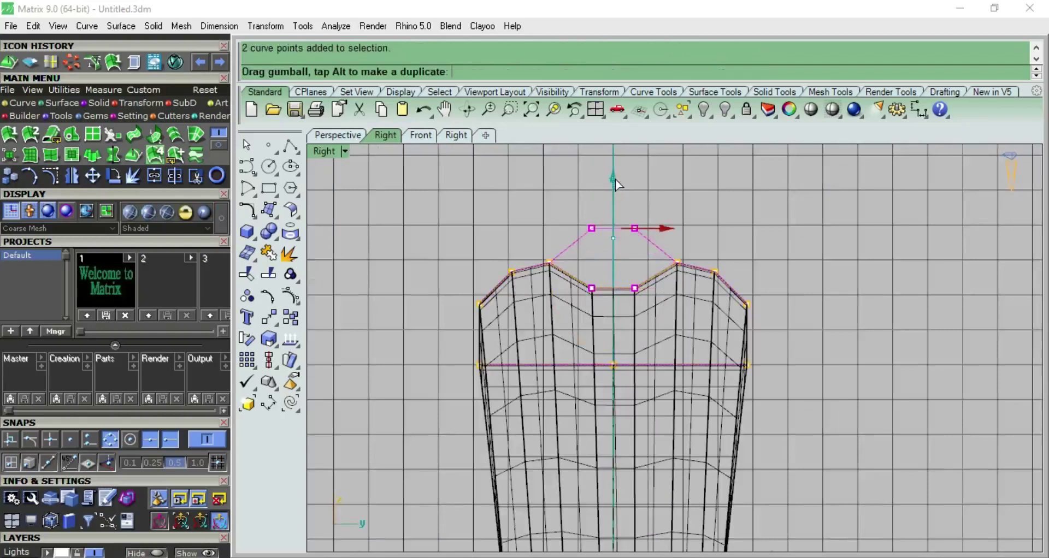
key(Escape)
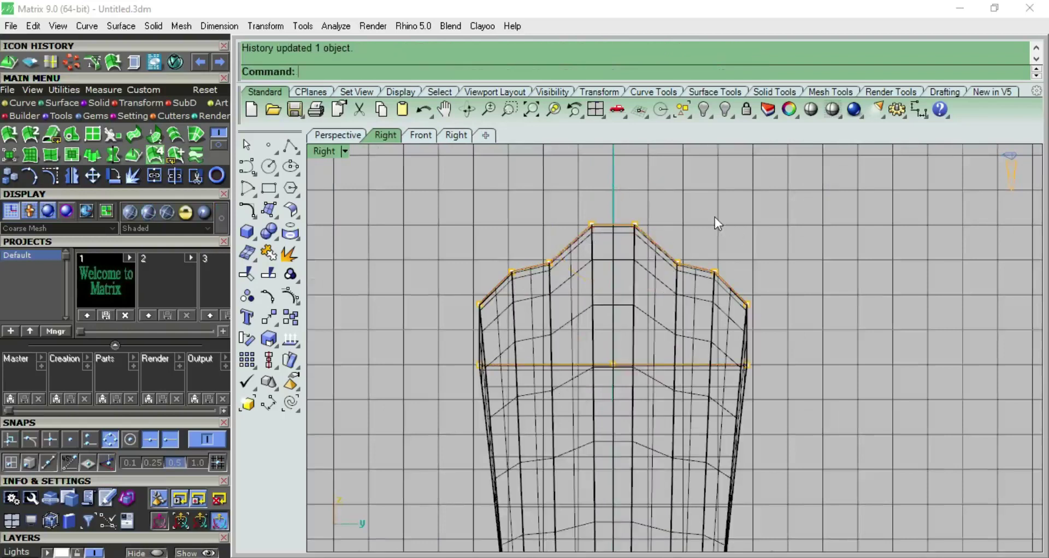
click(813, 110)
mouse_move(679, 356)
right_down()
mouse_move(839, 223)
mouse_move(840, 378)
mouse_move(702, 327)
mouse_move(662, 337)
right_up()
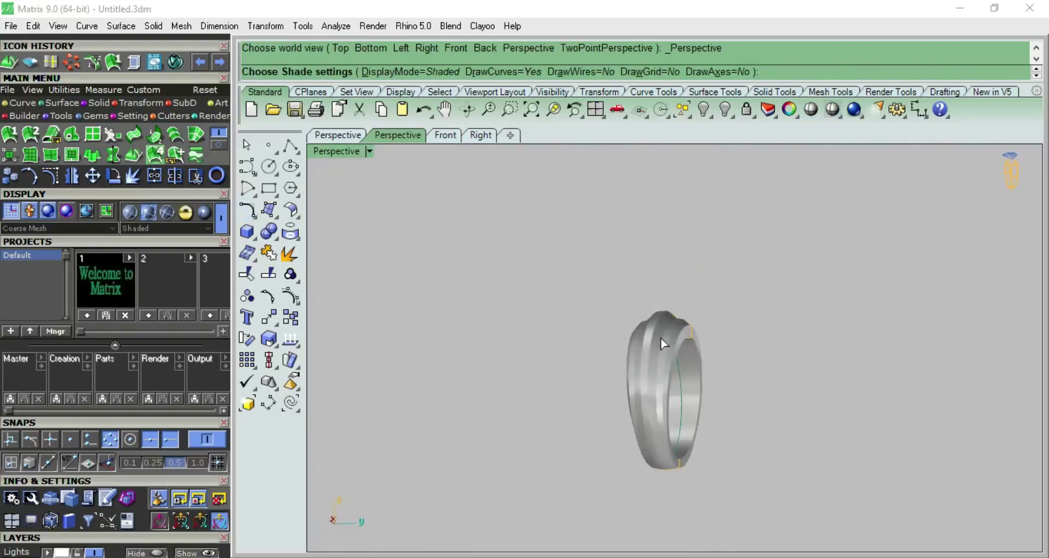
key(ctrl+F3)
scroll(655, 312, up, 2)
scroll(600, 281, up, 5)
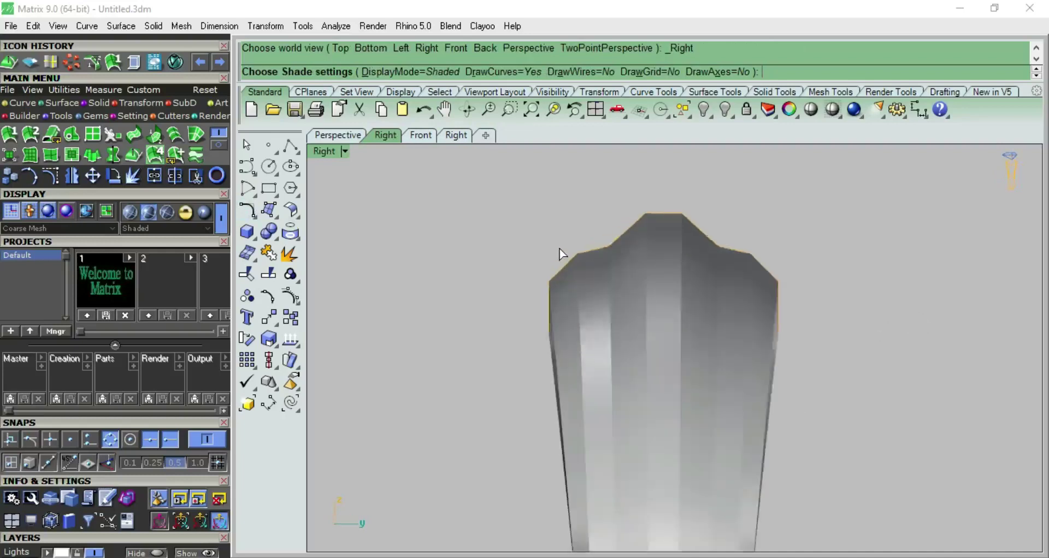
scroll(519, 264, up, 4)
key(Escape)
Raise the left and right shoulder points, spread them slightly outward, and preview the band shaded.
click(479, 282)
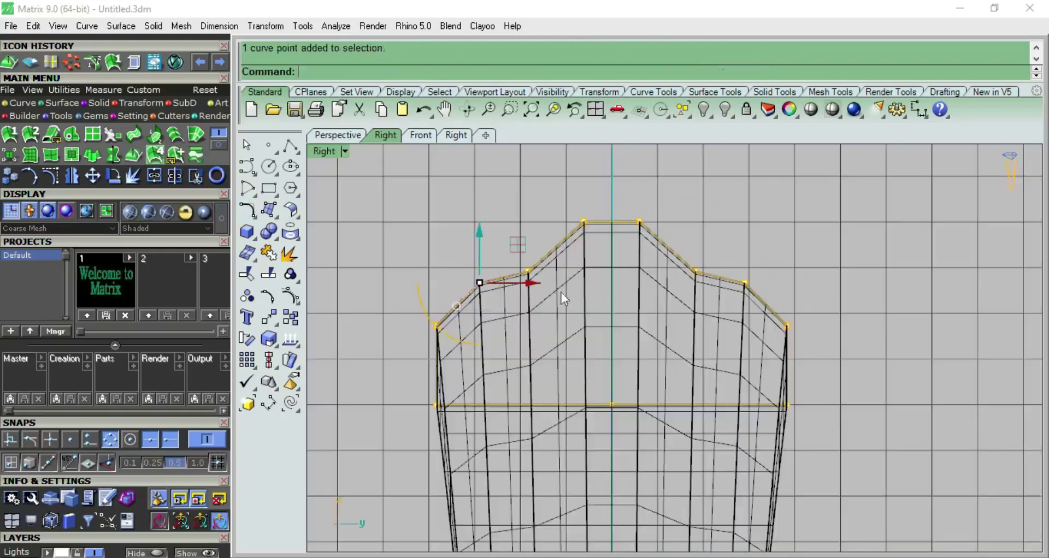
shift+click(744, 283)
drag(480, 283, 483, 255)
key(ctrl+z)
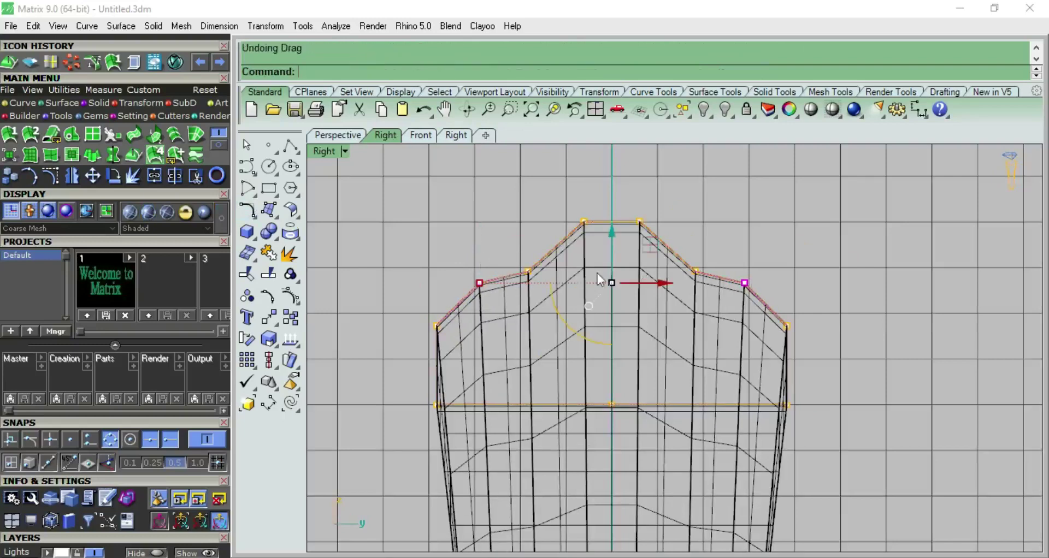
drag(614, 236, 614, 212)
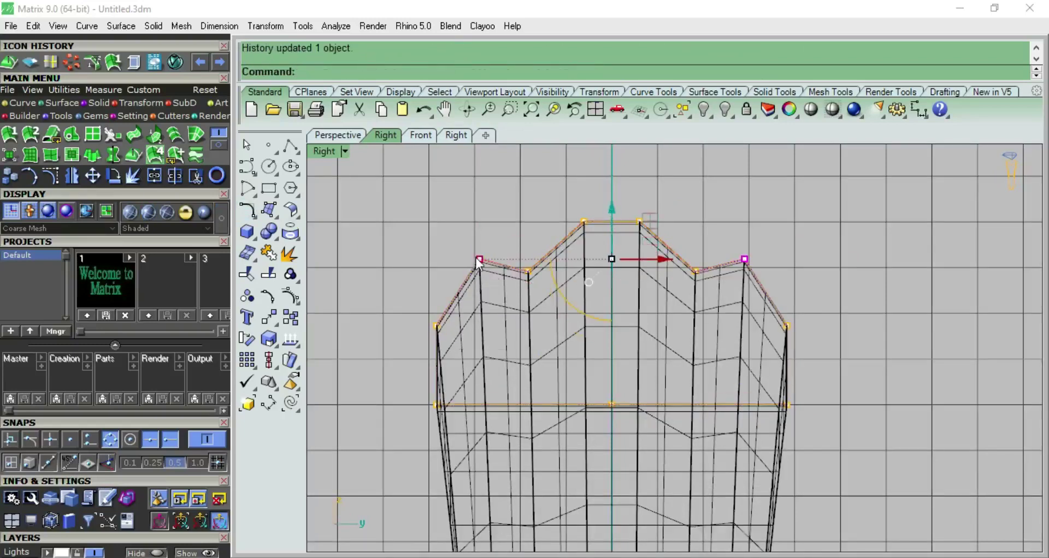
drag(480, 263, 471, 263)
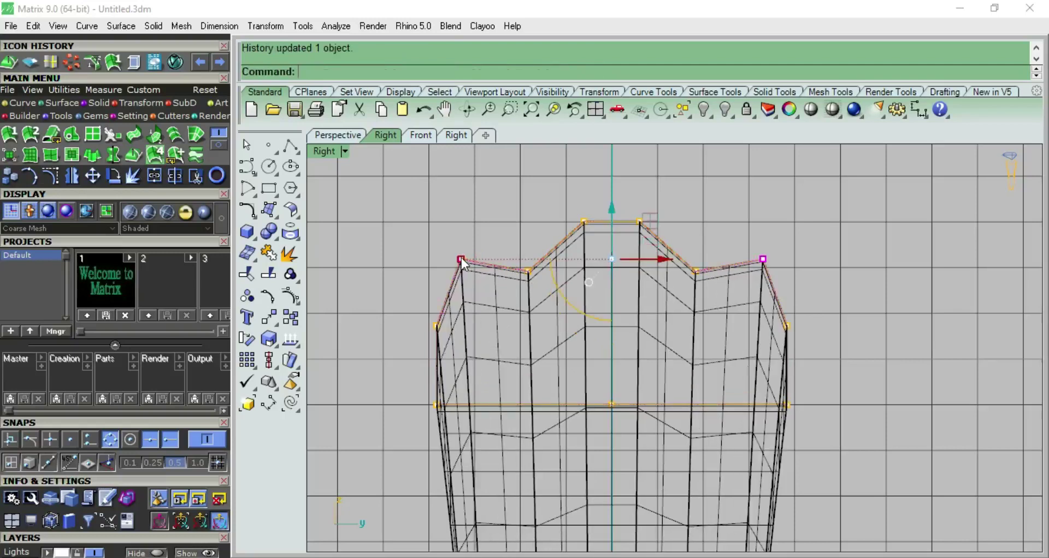
scroll(631, 211, down, 5)
click(716, 180)
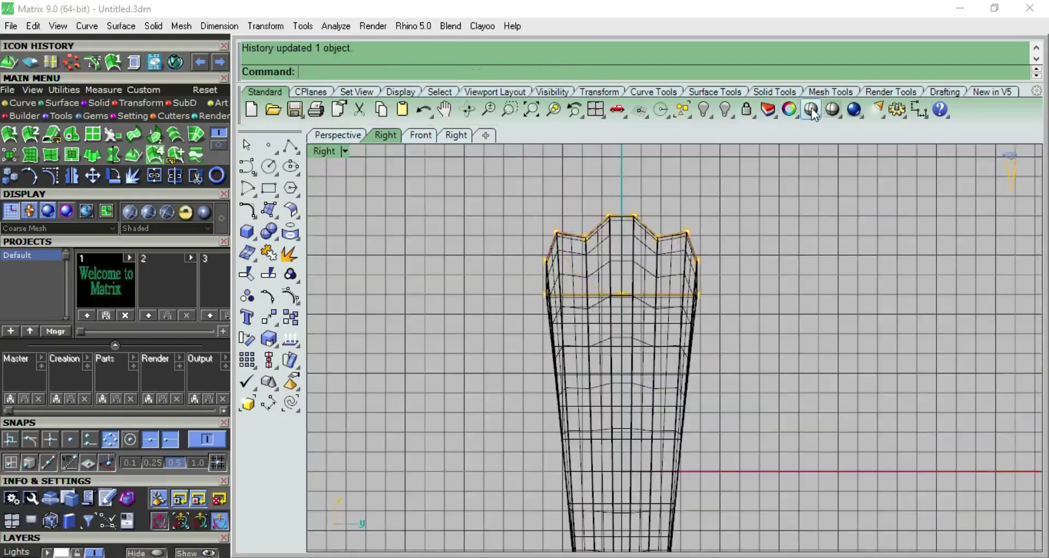
click(811, 110)
scroll(667, 286, down, 3)
right_drag(667, 286, 533, 215)
scroll(412, 171, up, 3)
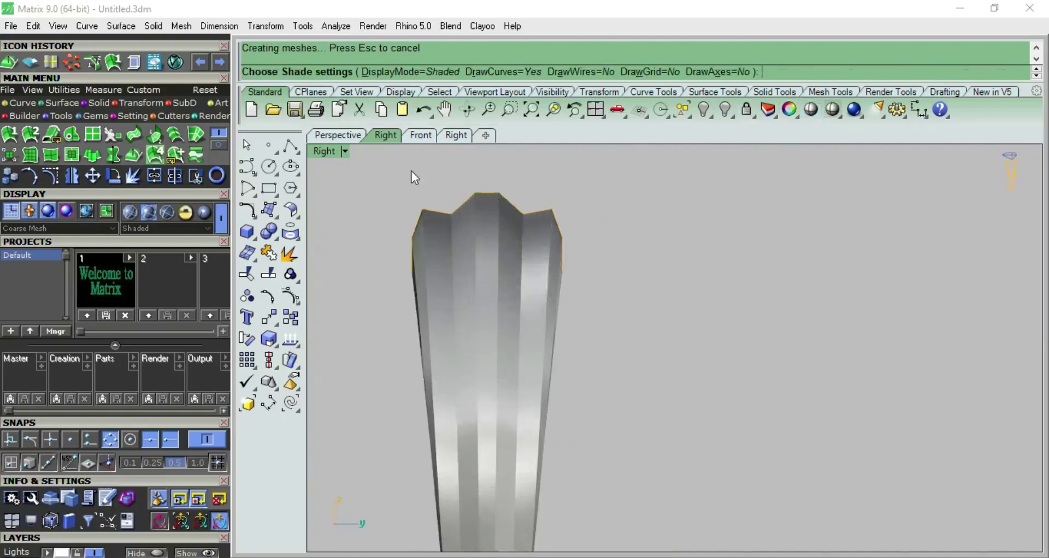
key(Escape)
Raise the profile's two outer top corner points to give the band a three-pointed crown.
click(435, 230)
shift+click(680, 230)
drag(447, 231, 454, 204)
scroll(454, 204, down, 2)
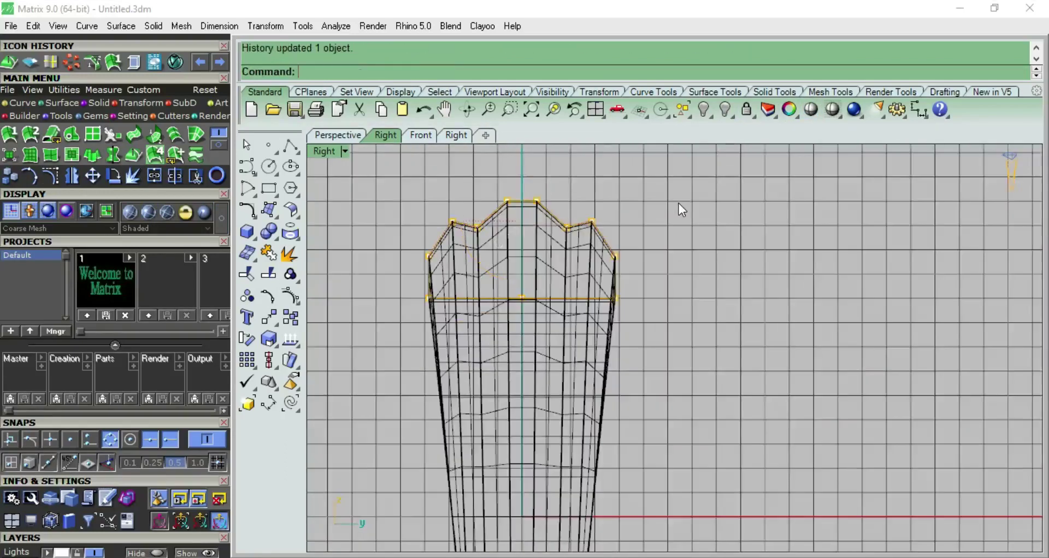
scroll(654, 236, down, 2)
click(609, 293)
Move the finished band 1 unit to the left and hide it.
click(648, 342)
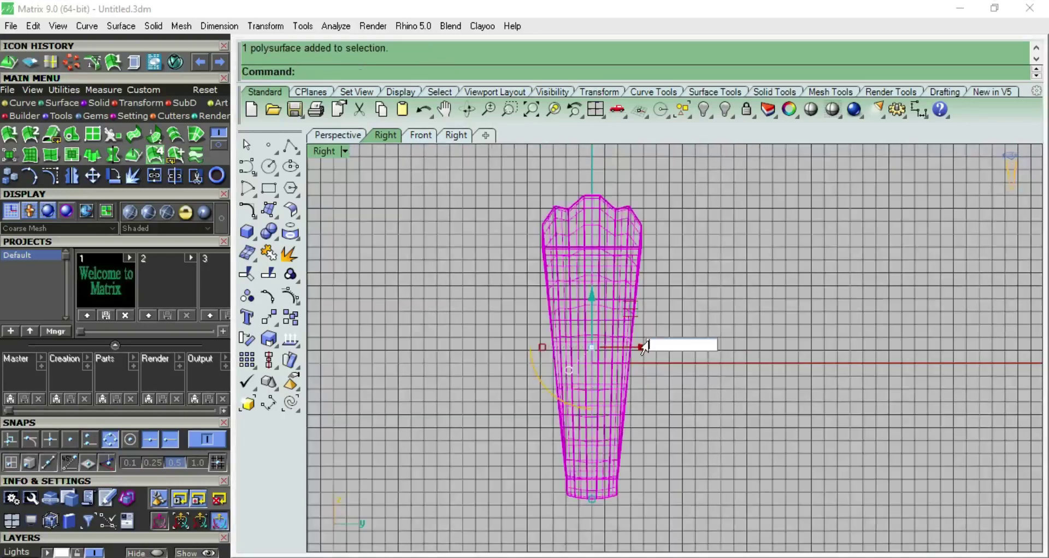
text(-1)
key(Return)
click(637, 340)
key(Escape)
click(429, 247)
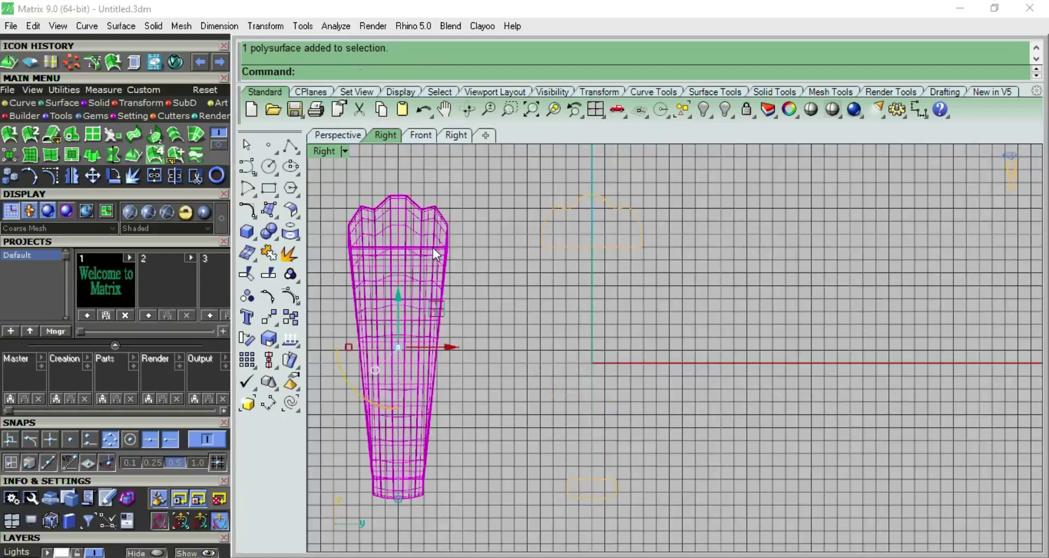
key(ctrl+h)
Explode the profile curve and rebuild its upper segments into a single smooth arc.
click(561, 209)
right_drag(546, 266, 510, 363)
click(290, 254)
scroll(549, 305, up, 3)
click(536, 298)
key(Escape)
drag(655, 269, 437, 339)
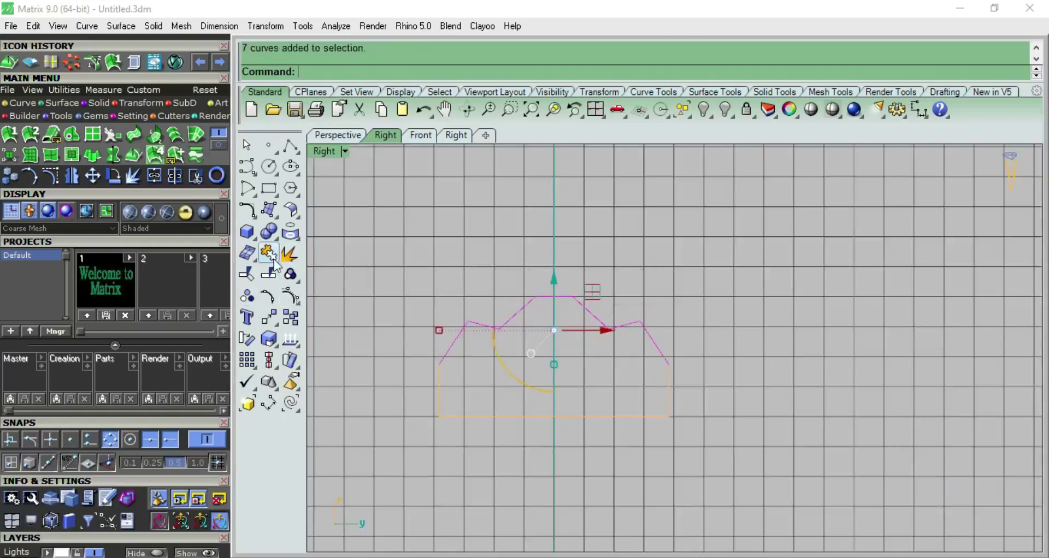
text(re)
key(Return)
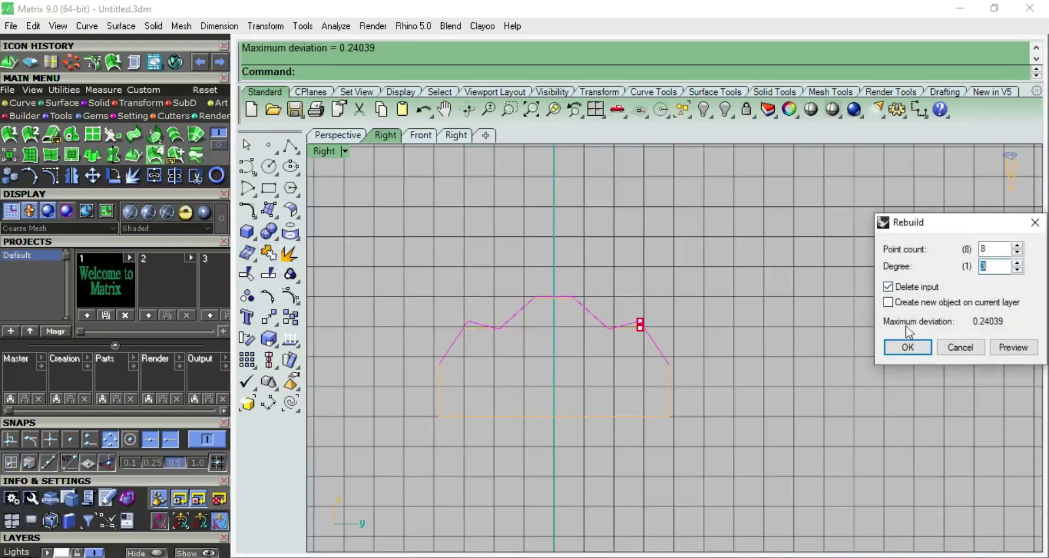
click(906, 347)
Rebuild the arc with fewer points and pull its two upper control points together into a peak.
key(F10)
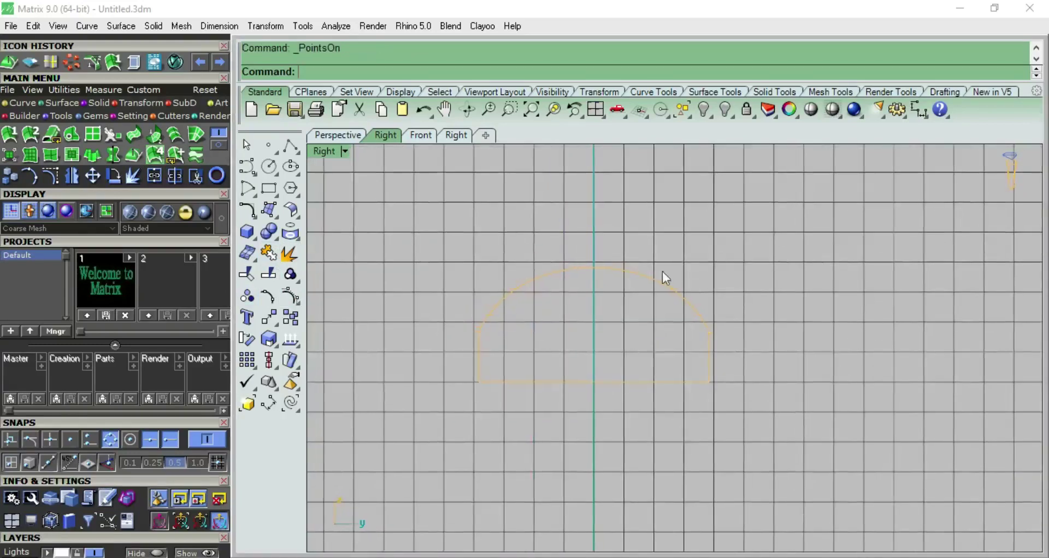
click(647, 275)
key(Return)
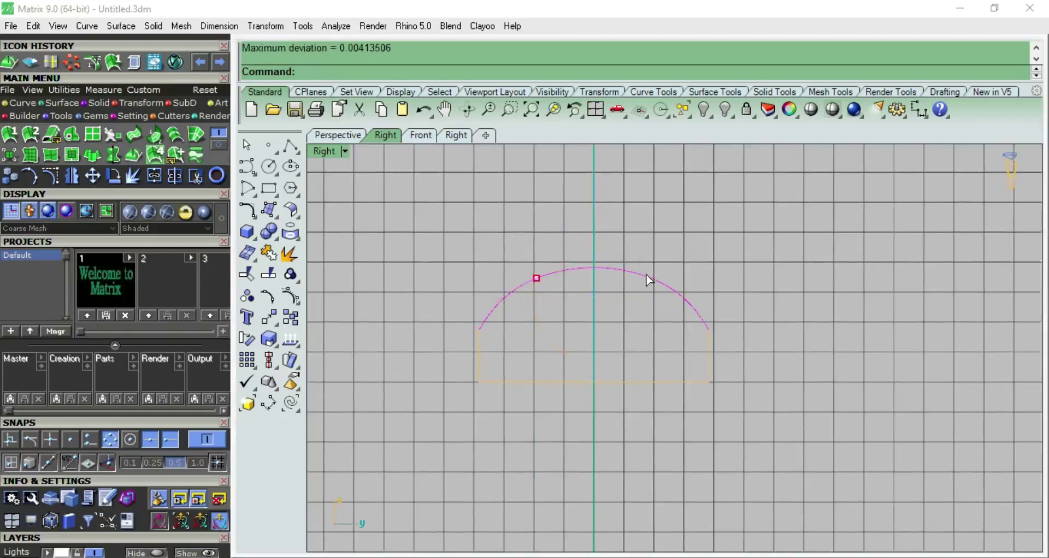
key(Return)
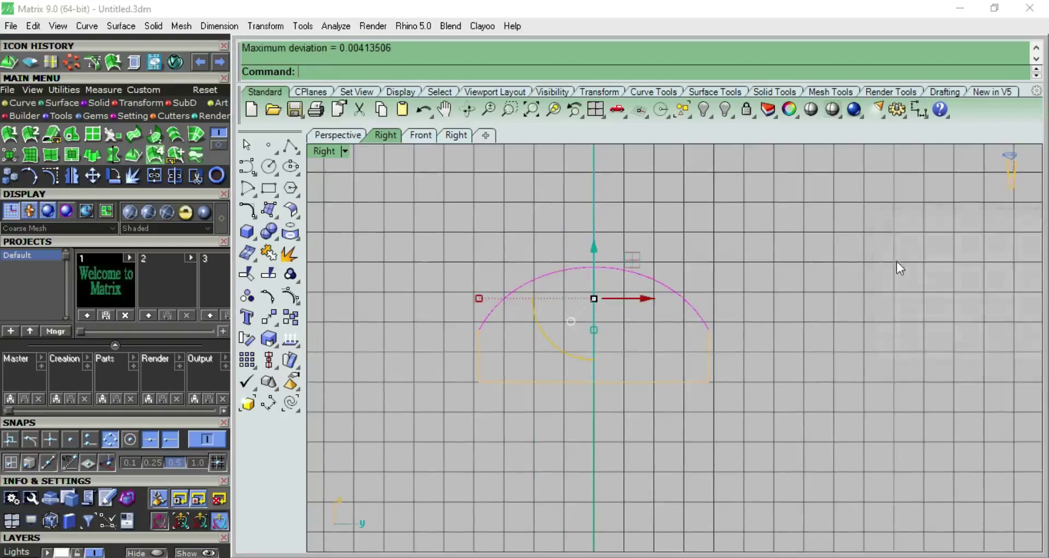
key(F10)
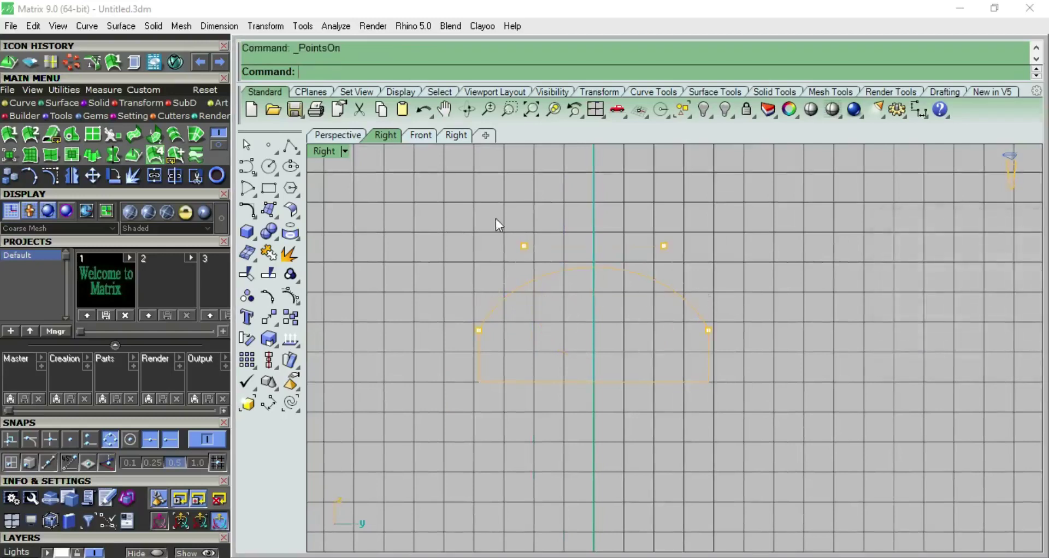
drag(496, 221, 675, 259)
mouse_move(531, 249)
mouse_down()
mouse_move(597, 247)
mouse_move(586, 246)
mouse_up()
key(Escape)
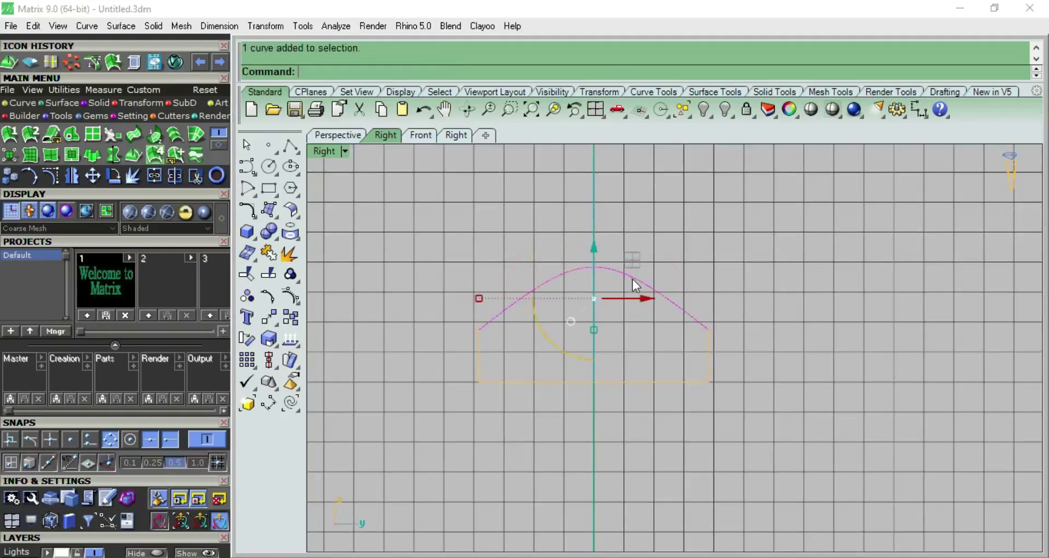
Rebuild the peaked curve at degree 1 so the roof becomes straight lines.
text(rebuild)
key(Return)
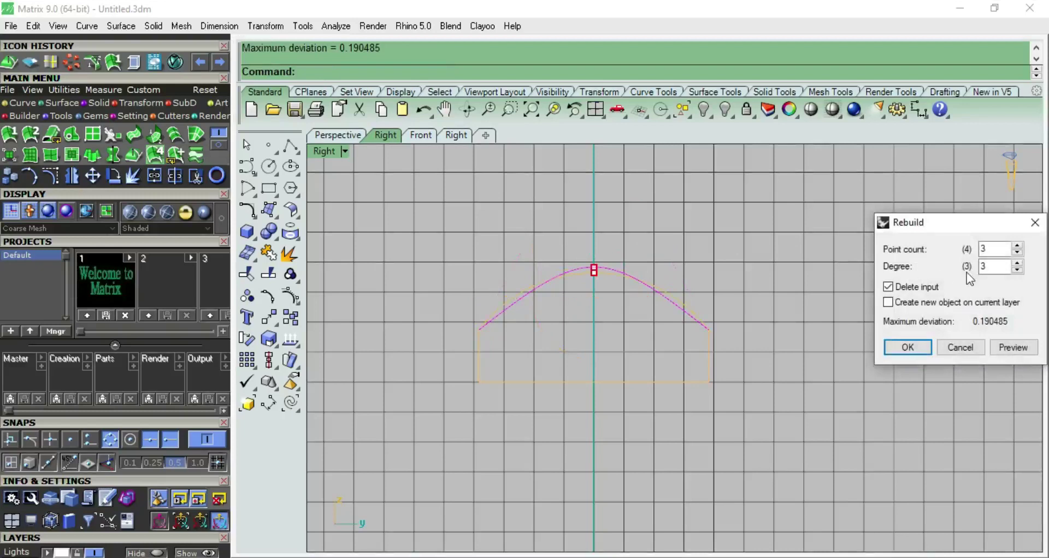
text(1)
key(Return)
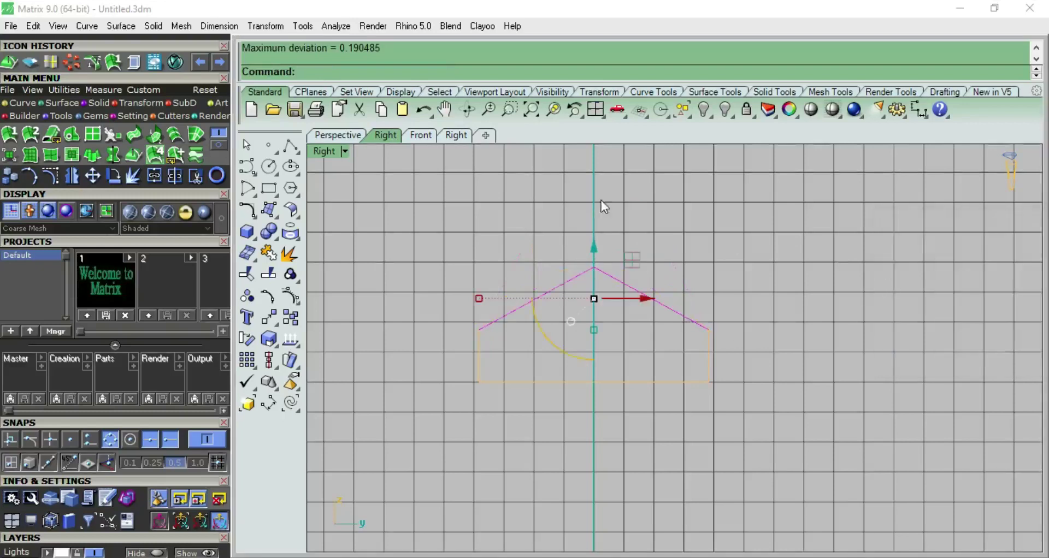
scroll(672, 240, down, 2)
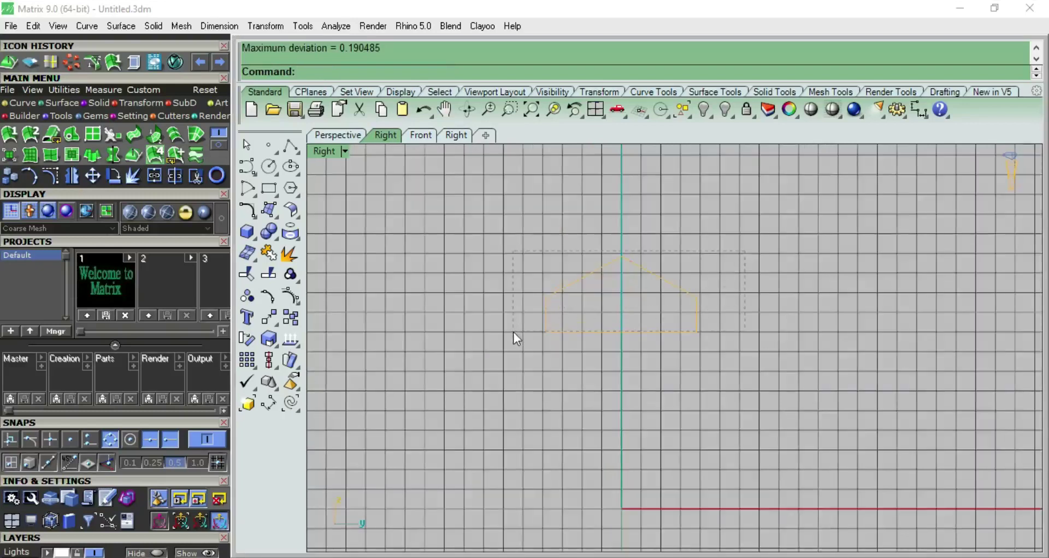
drag(516, 308, 512, 332)
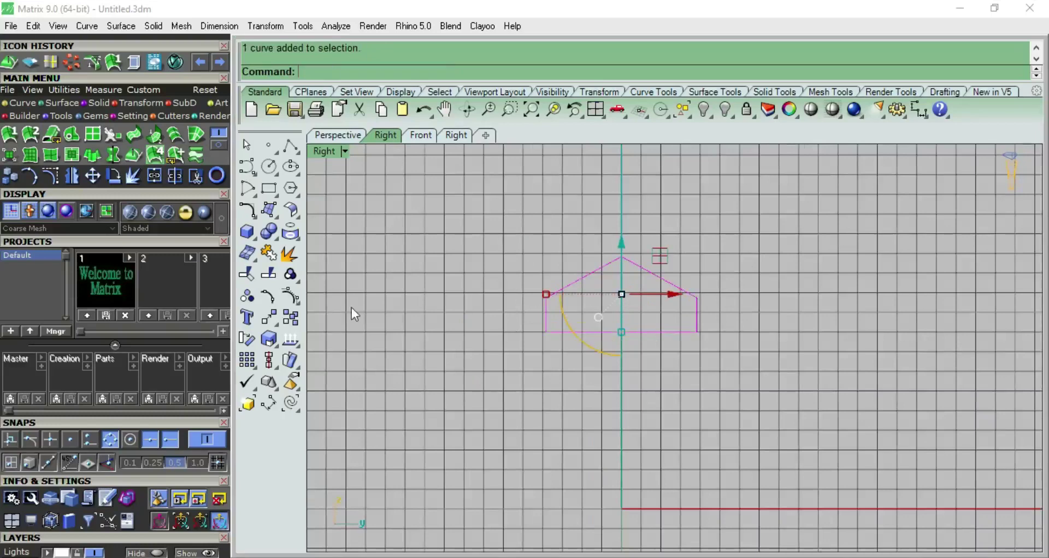
Join the profile into a closed curve, then Sweep 1 Rail along the ring ellipse with both cross sections.
click(247, 253)
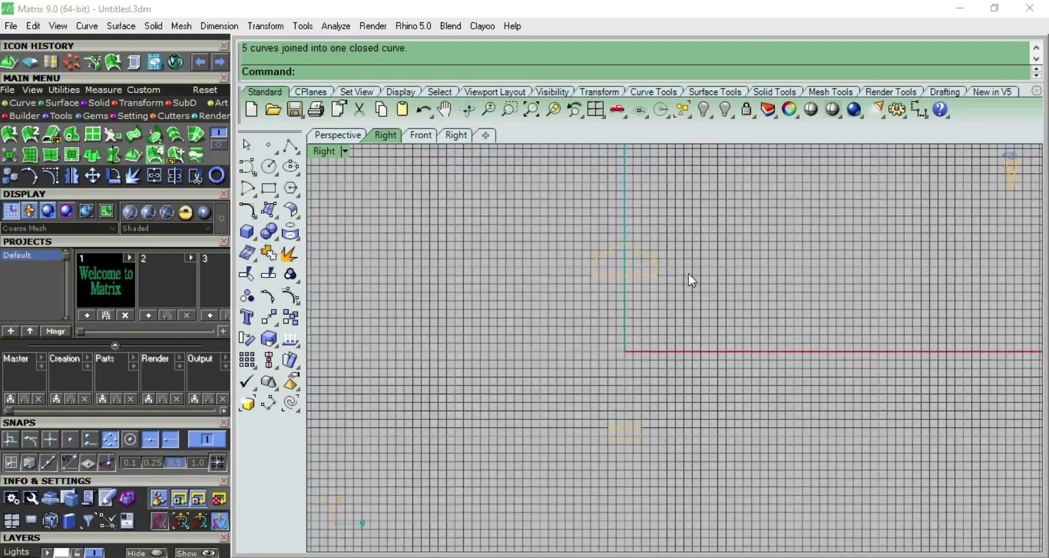
right_drag(688, 274, 677, 404)
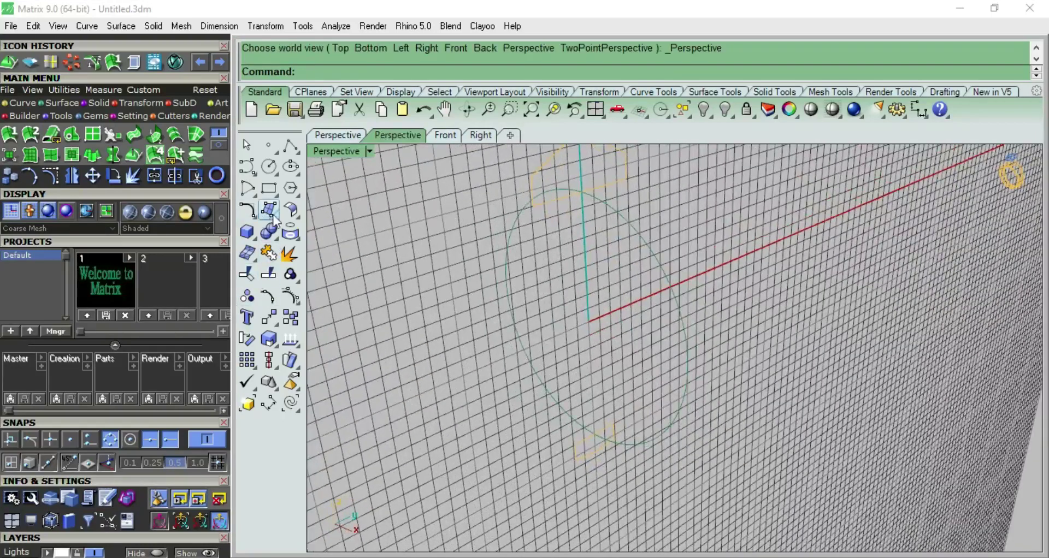
click(9, 134)
click(634, 240)
click(626, 180)
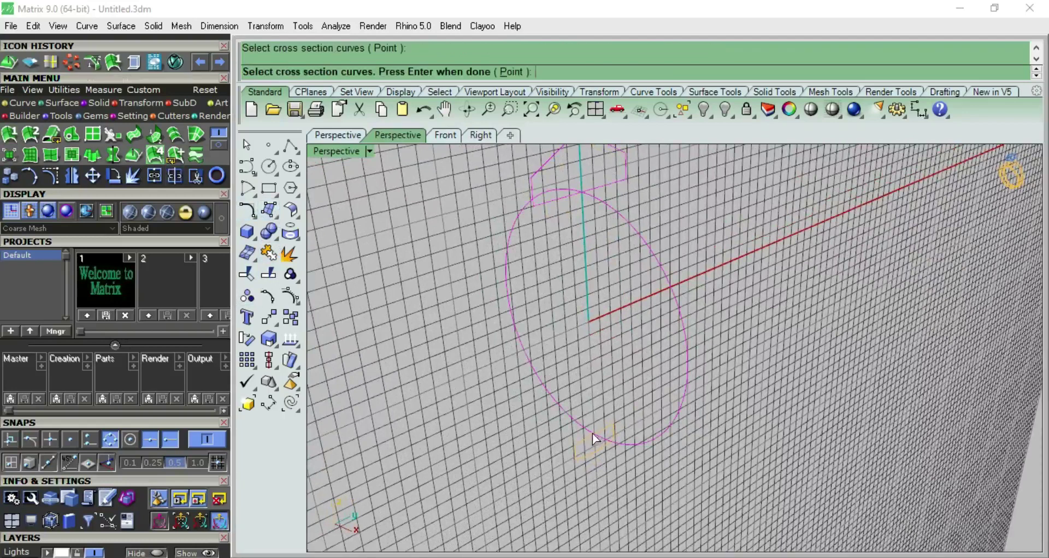
click(577, 454)
key(Return)
Move the seam to the profile's right corner, accept the sweep options, and view the new band shaded.
mouse_move(529, 170)
right_down()
mouse_move(596, 266)
mouse_move(592, 227)
mouse_move(601, 247)
right_up()
drag(588, 248, 679, 266)
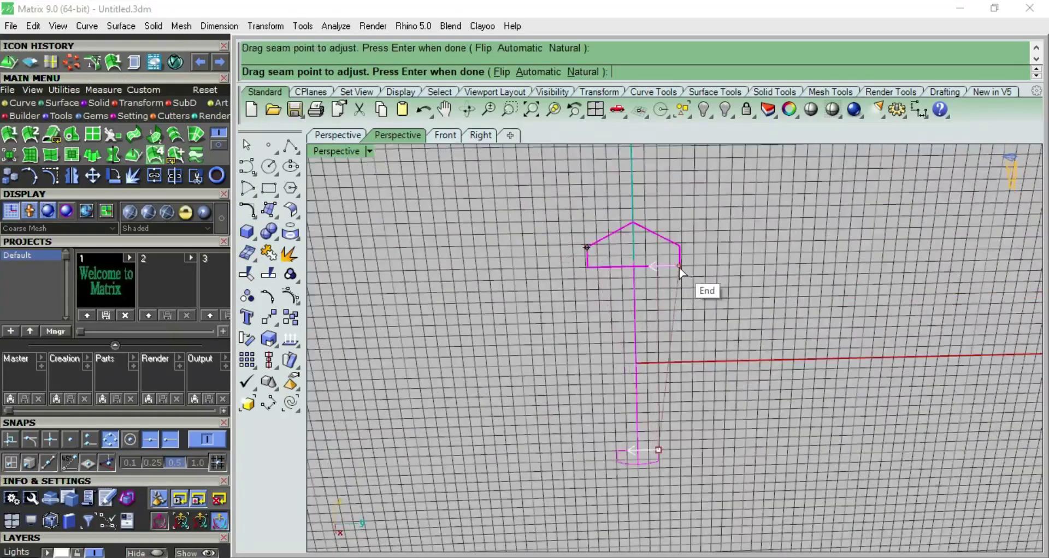
key(Return)
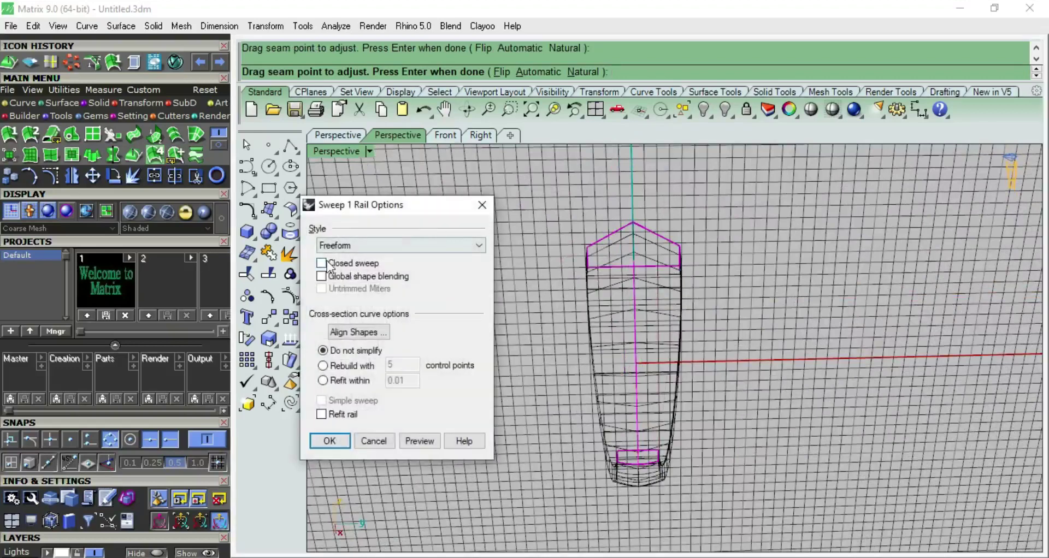
click(329, 441)
right_drag(362, 433, 721, 342)
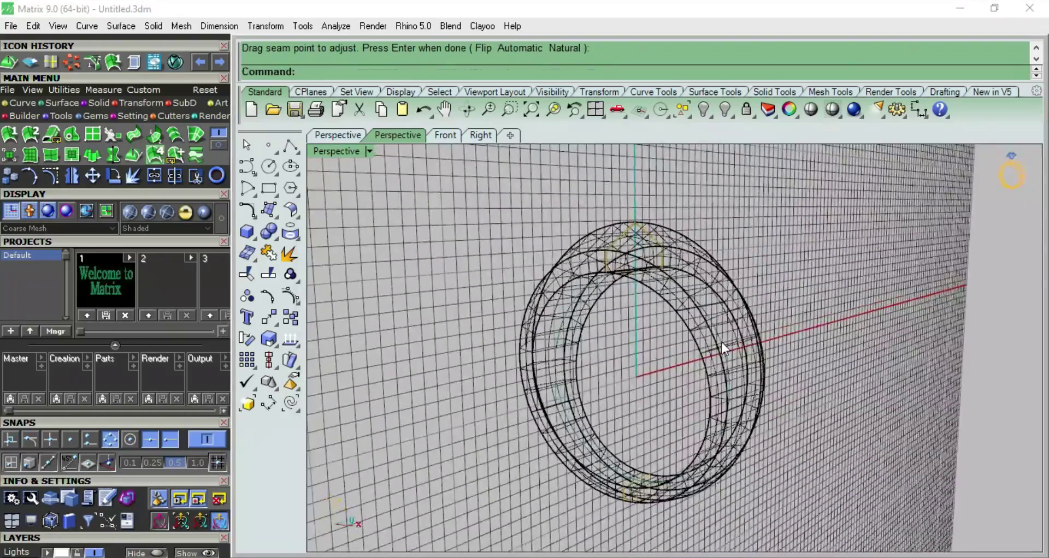
key(ctrl+F3)
click(810, 115)
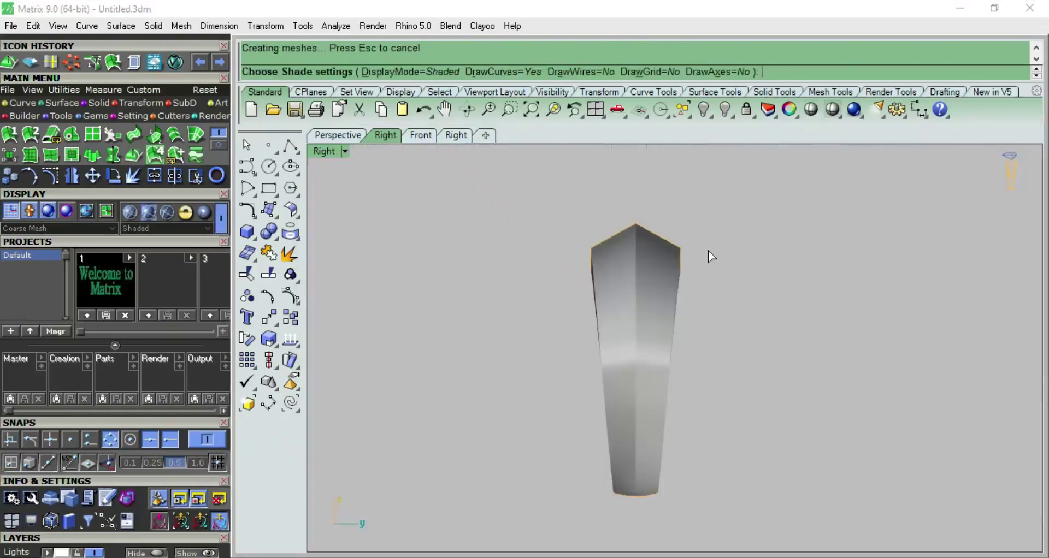
Select the Profile curve's left and right-end control points and shift them to reshape the profile.
key(ctrl+F1)
key(ctrl+F2)
key(Escape)
key(ctrl+F3)
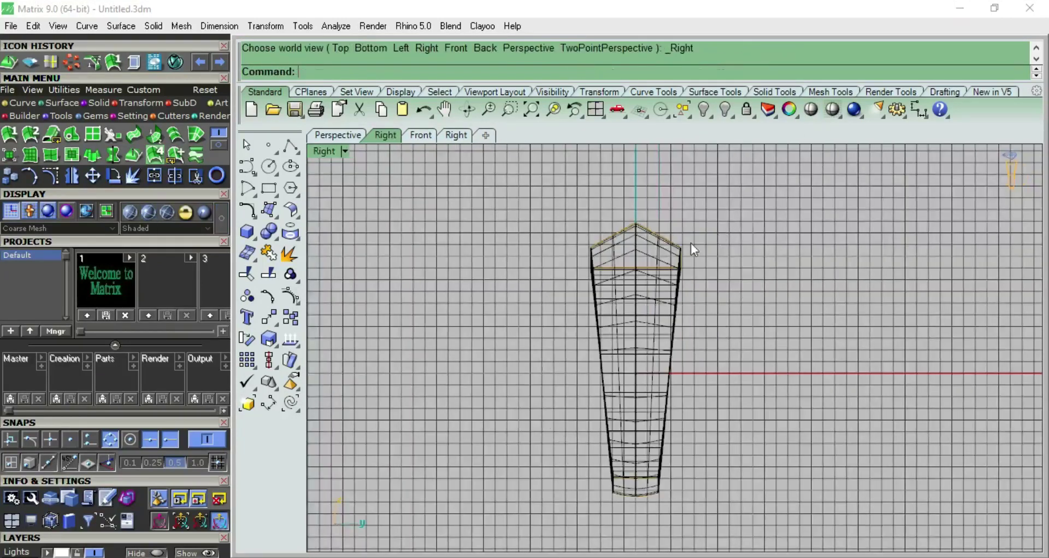
click(689, 247)
click(730, 274)
key(F10)
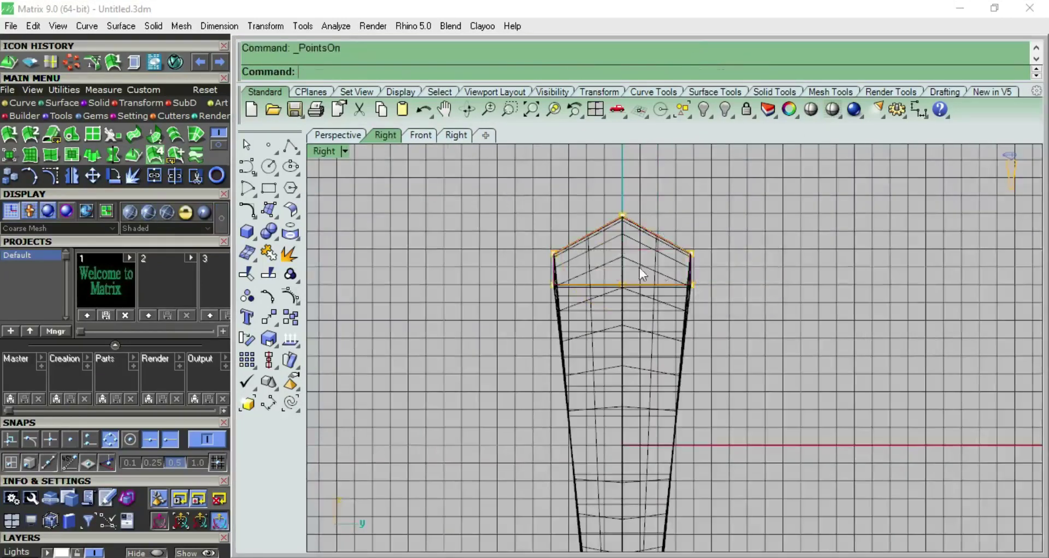
scroll(576, 232, up, 5)
scroll(549, 232, down, 3)
scroll(546, 263, up, 2)
drag(542, 255, 617, 292)
scroll(763, 292, up, 5)
shift+click(773, 213)
scroll(809, 274, down, 1)
scroll(831, 301, down, 2)
drag(503, 295, 515, 290)
Reselect the Profile curve with control points shown and check the ring in the front view.
scroll(601, 300, down, 4)
right_drag(671, 410, 680, 292)
scroll(601, 456, up, 2)
scroll(666, 389, up, 2)
scroll(621, 373, up, 2)
click(621, 373)
click(660, 413)
key(F10)
scroll(691, 407, down, 2)
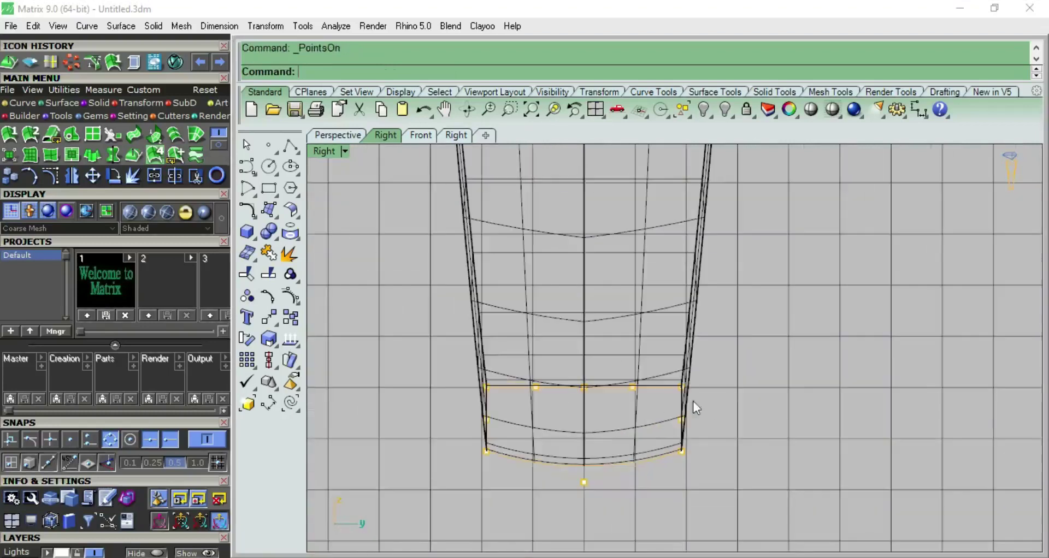
scroll(655, 398, down, 2)
scroll(639, 355, down, 3)
scroll(612, 274, up, 5)
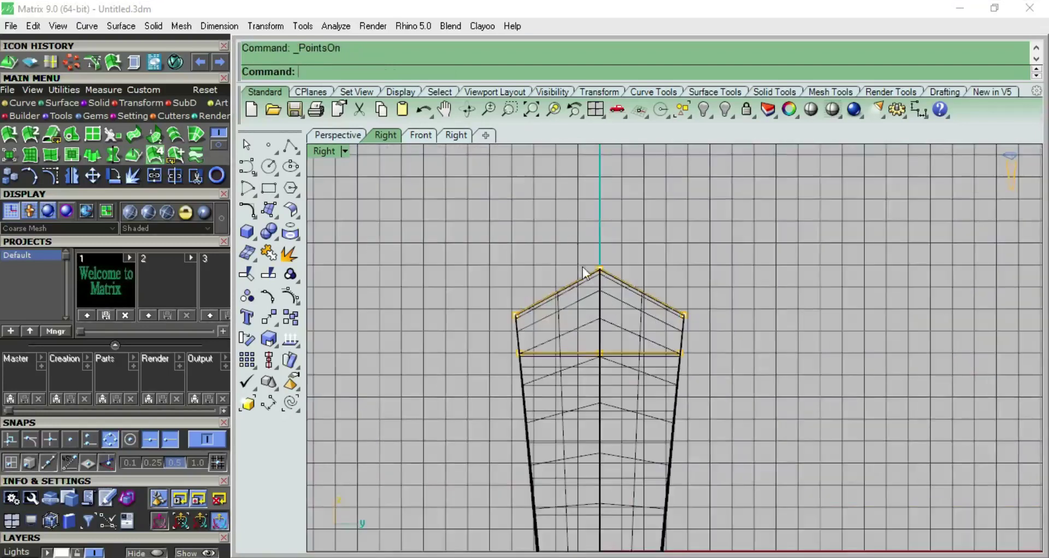
key(ctrl+F2)
key(ctrl+F3)
scroll(556, 319, up, 1)
scroll(519, 295, up, 2)
Lower the three top points of the peaked profile so the swept band updates.
drag(506, 246, 861, 353)
drag(672, 272, 673, 287)
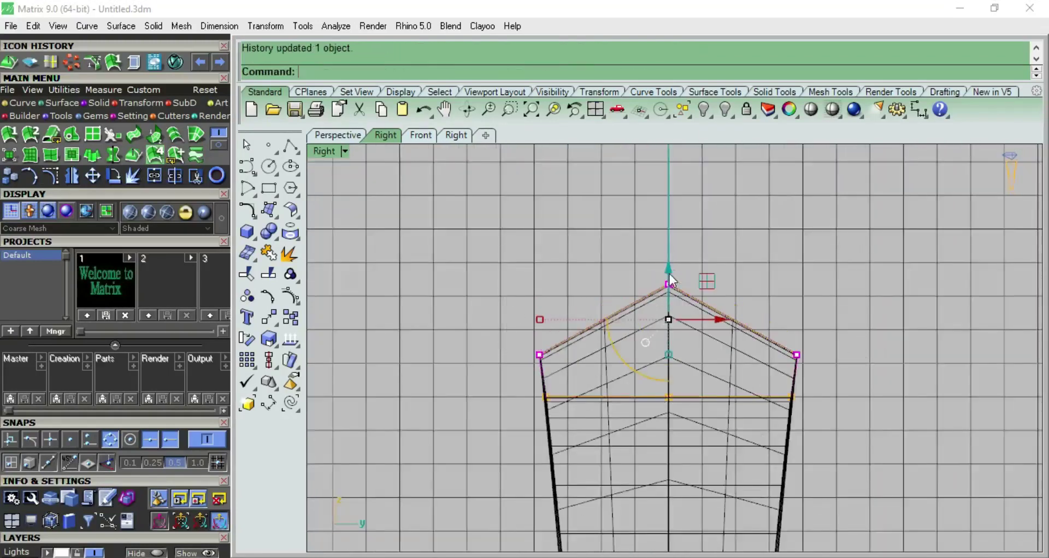
scroll(689, 267, down, 2)
key(ctrl+F2)
scroll(701, 254, down, 4)
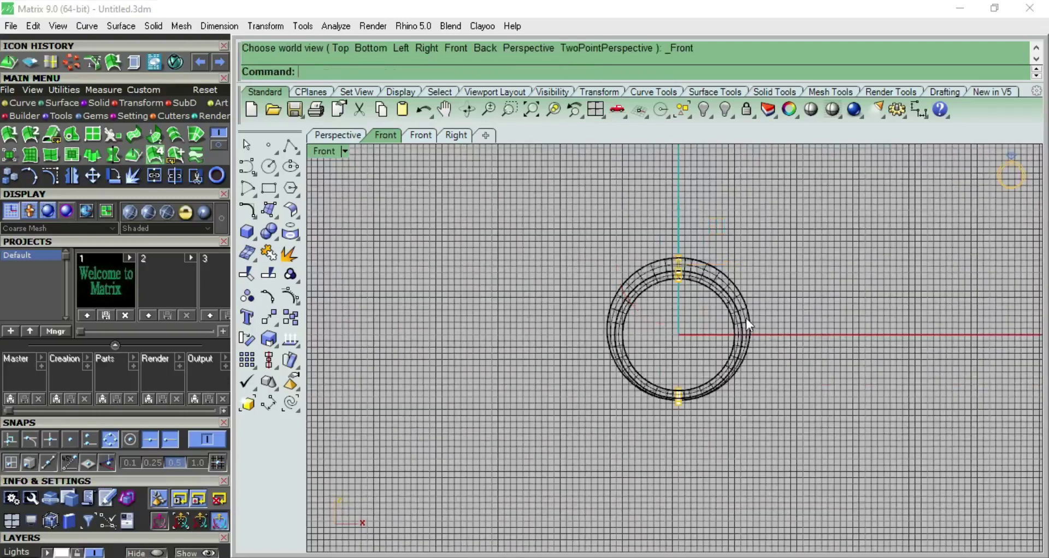
Inspect the new band in shaded perspective, then return to wireframe Top view.
scroll(747, 324, up, 4)
click(811, 109)
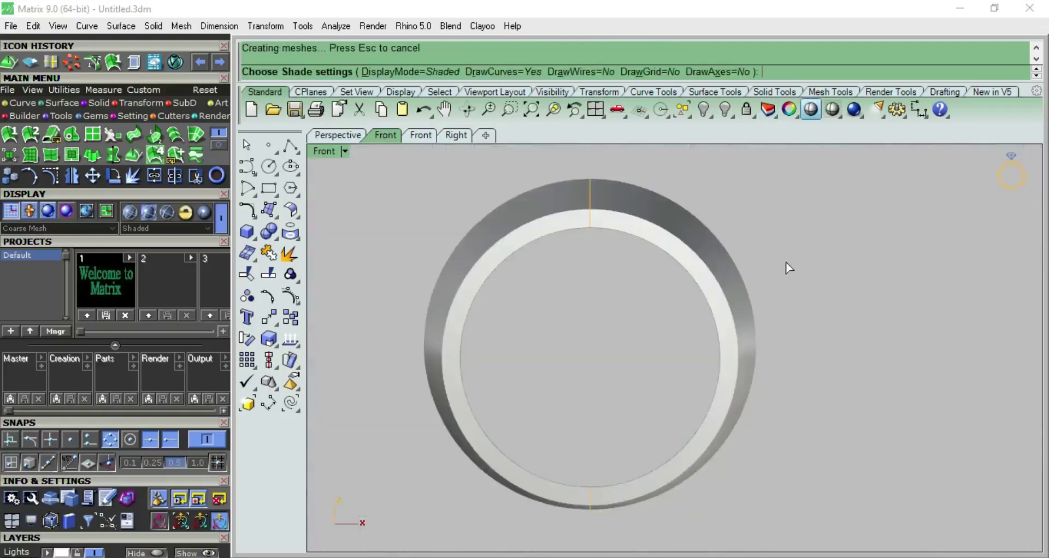
key(ctrl+F4)
mouse_move(831, 295)
right_down()
mouse_move(535, 225)
mouse_move(836, 164)
mouse_move(971, 223)
right_up()
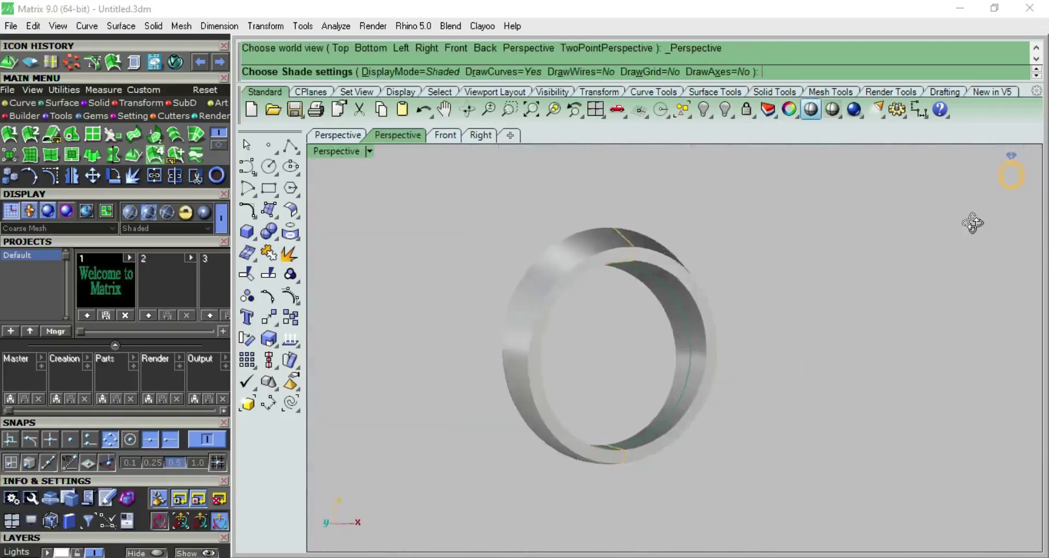
key(ctrl+F2)
key(ctrl+F1)
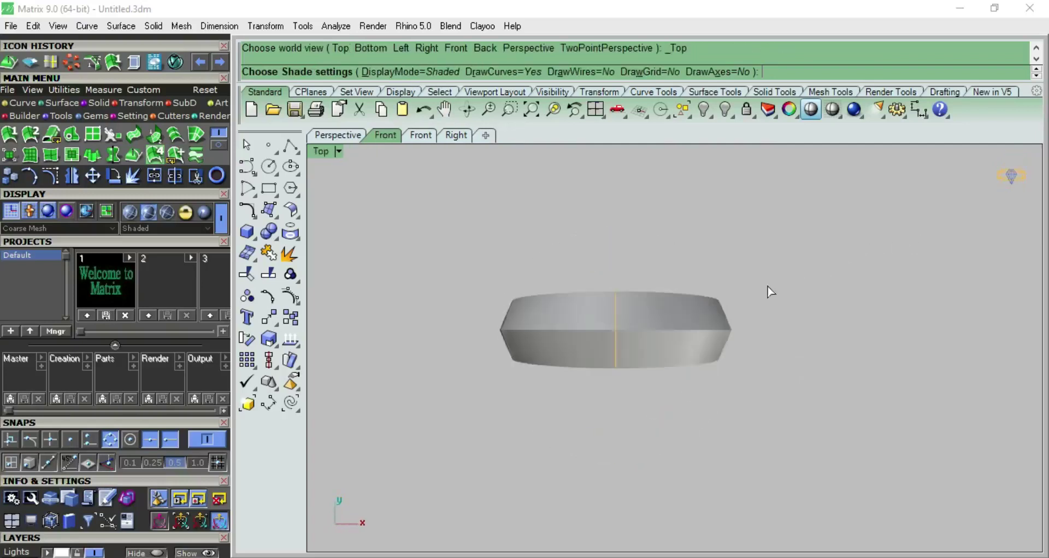
scroll(754, 273, up, 4)
key(Escape)
scroll(745, 248, down, 5)
Unhide the upper and lower ring bands with Show Selected.
key(ctrl+shift+h)
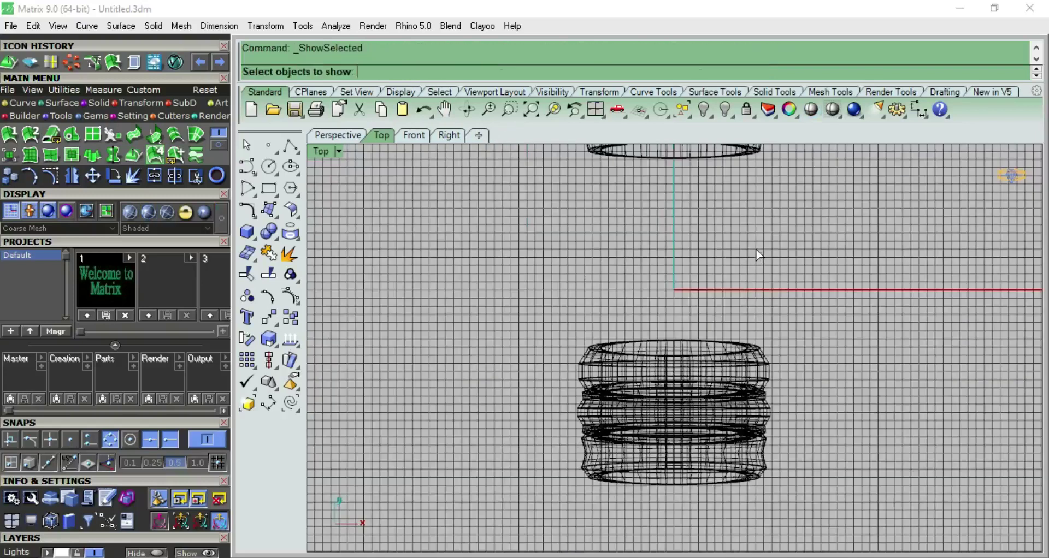
mouse_move(758, 407)
right_down()
mouse_move(791, 352)
mouse_move(757, 475)
right_up()
click(772, 349)
click(712, 215)
key(Return)
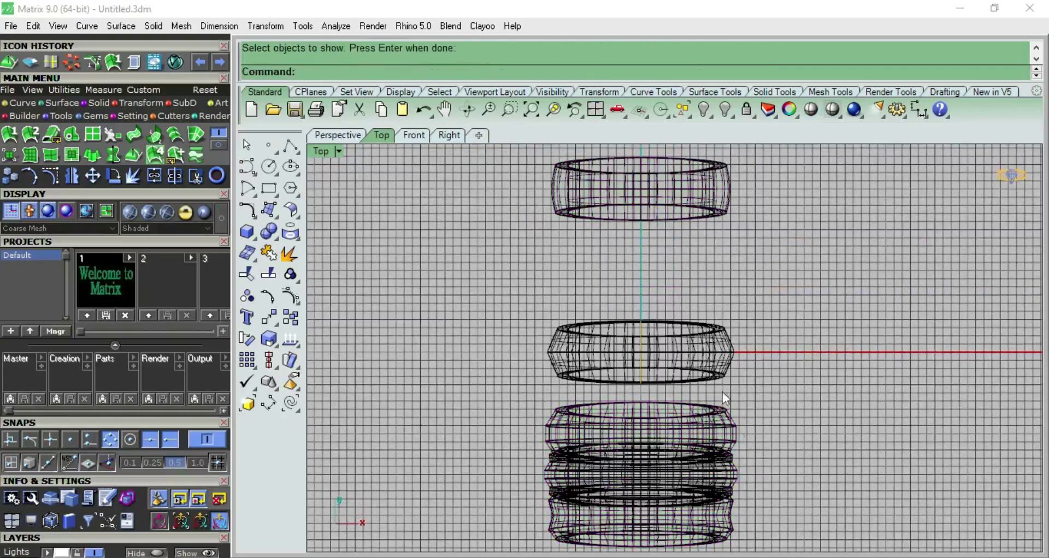
In Right view, drag the middle band beside the rightmost band with the gumball.
key(ctrl+F3)
click(547, 365)
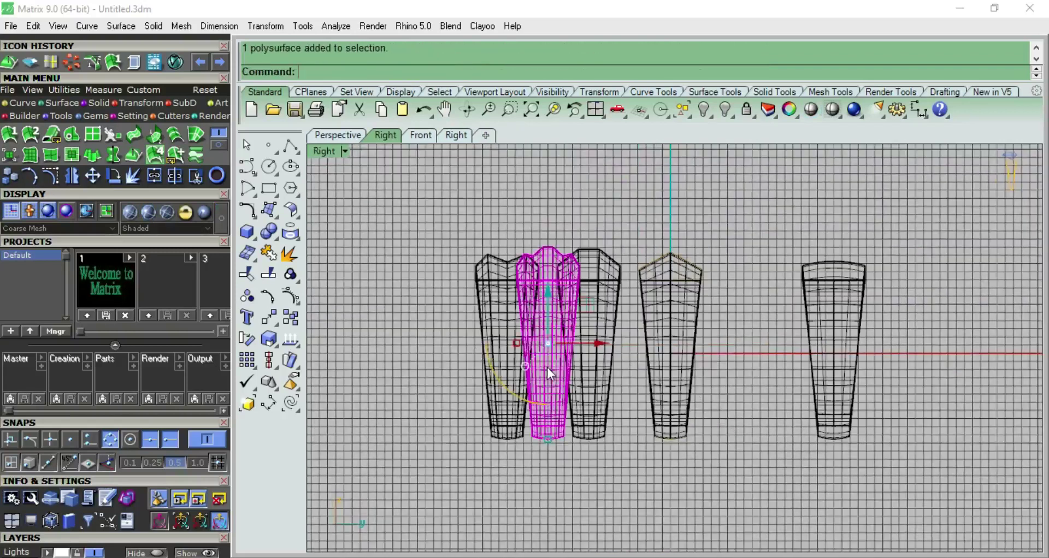
drag(595, 355, 802, 352)
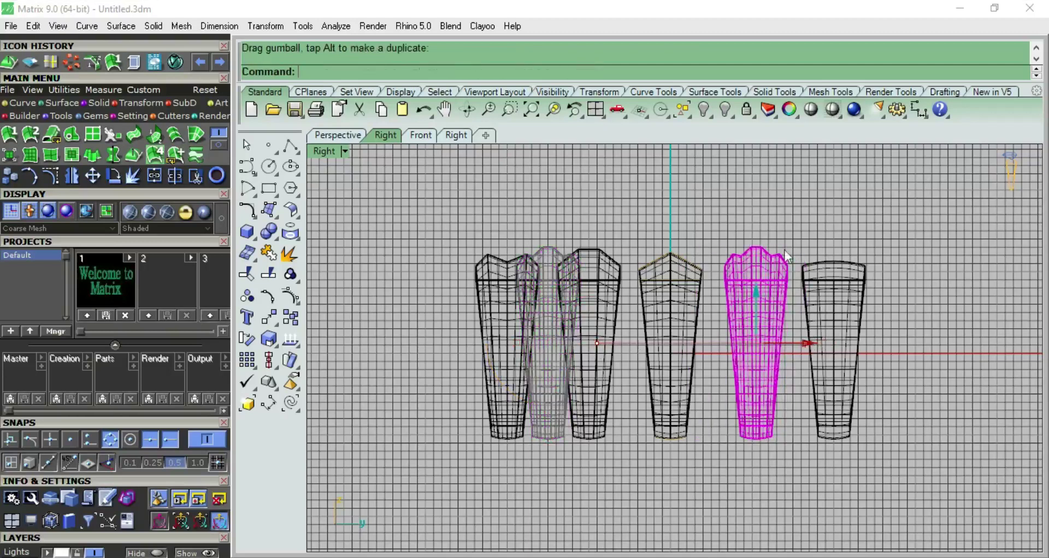
click(746, 216)
Check the five-ring row in shaded perspective, then select everything with Ctrl+A.
key(ctrl+F4)
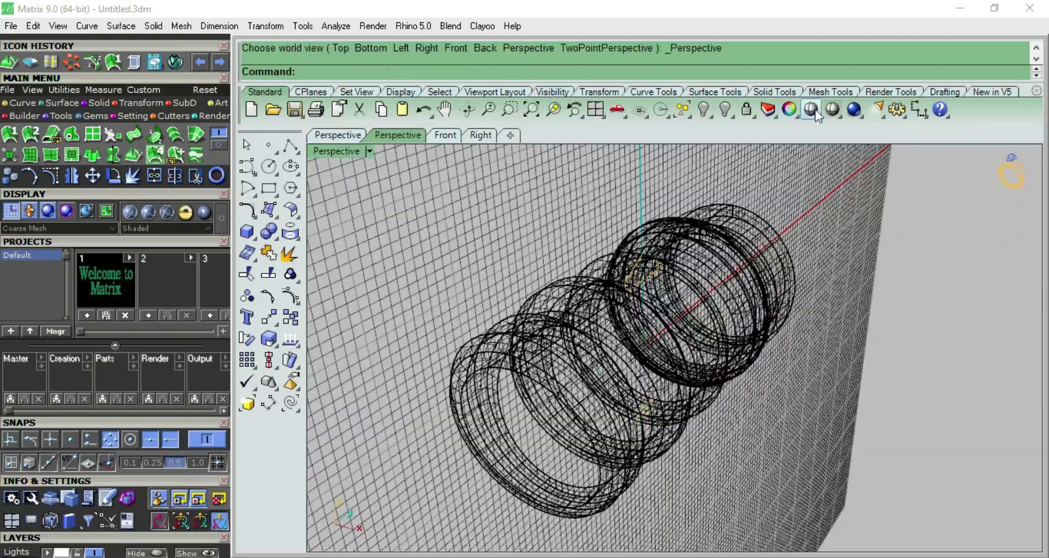
click(810, 109)
mouse_move(748, 244)
right_down()
mouse_move(700, 201)
mouse_move(671, 297)
mouse_move(751, 225)
mouse_move(782, 239)
mouse_move(644, 379)
right_up()
key(Escape)
key(ctrl+a)
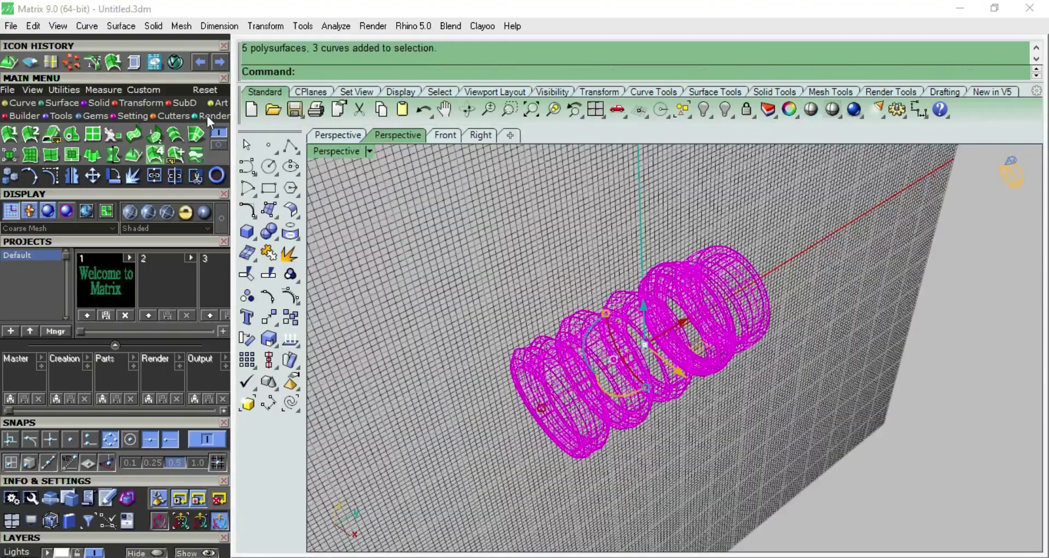
Assign the Yellow Gold material from the VRay Metal library to all selected rings.
click(208, 115)
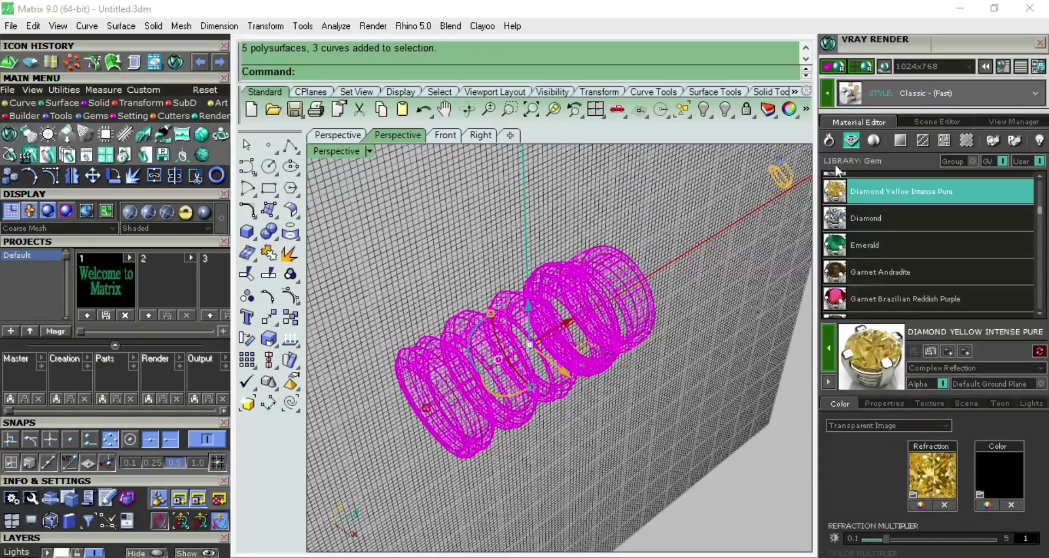
click(828, 140)
click(833, 267)
click(829, 186)
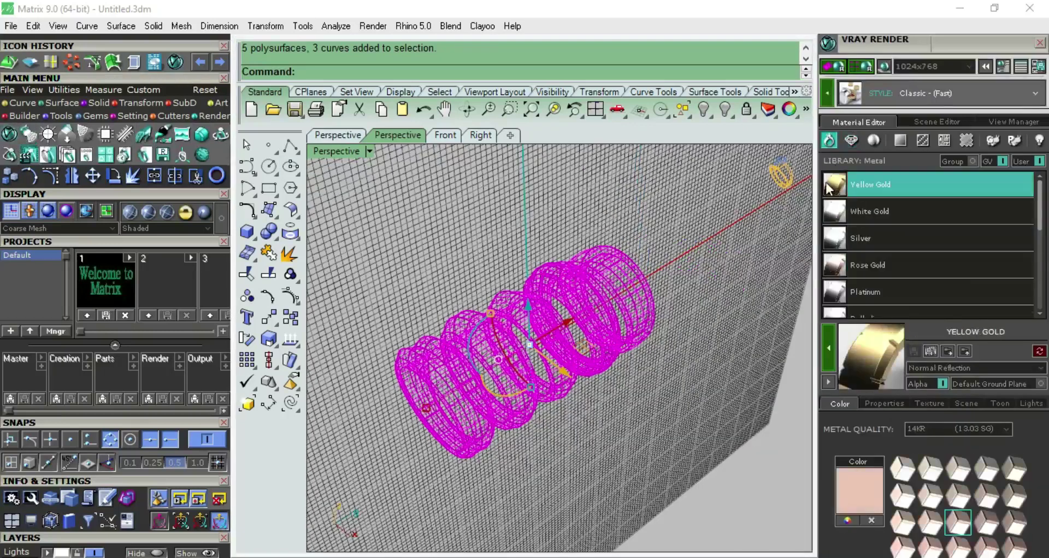
click(829, 348)
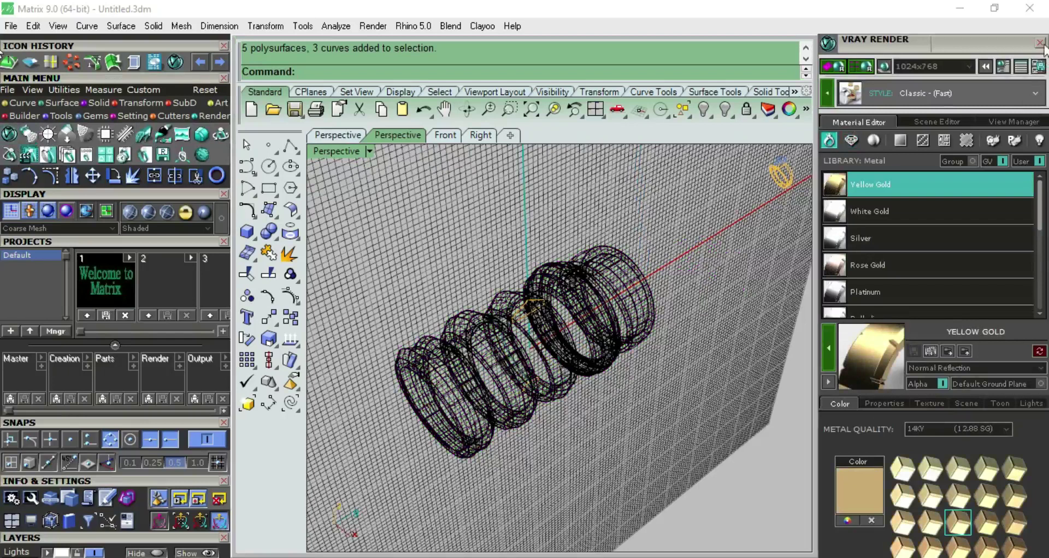
click(1040, 43)
Switch the viewport display mode to Rendered.
click(812, 110)
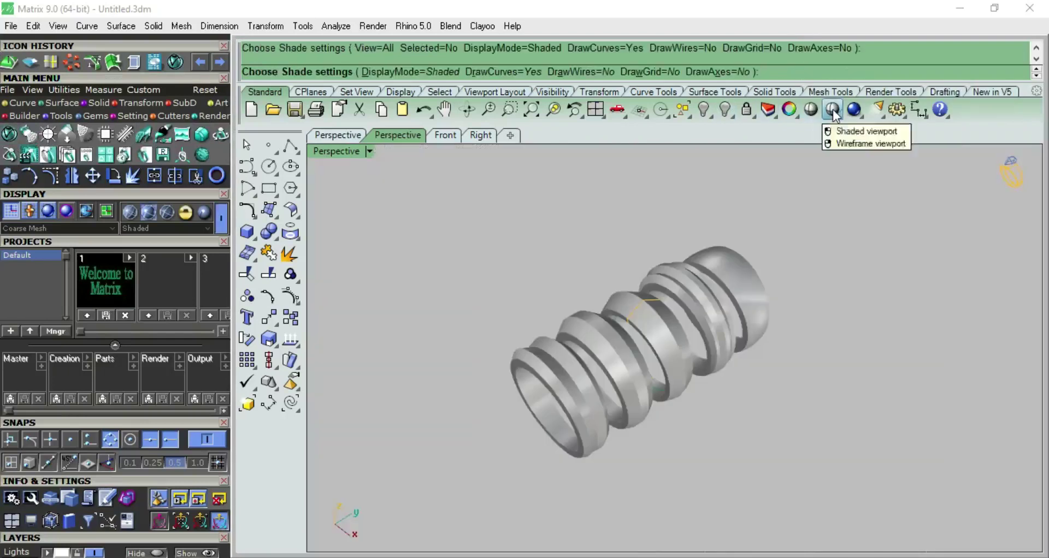
click(833, 110)
click(899, 138)
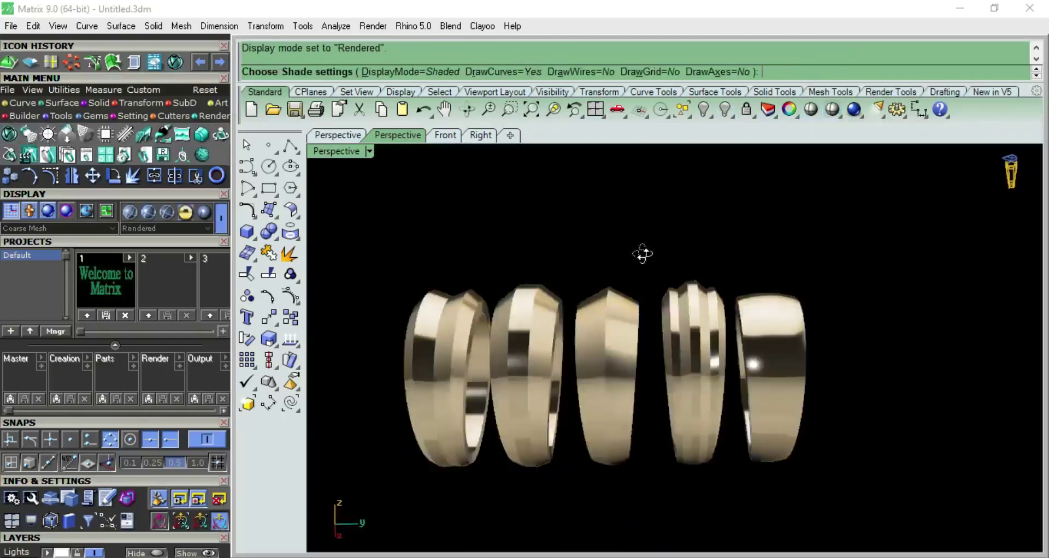
mouse_move(694, 467)
right_down()
mouse_move(837, 194)
mouse_move(728, 264)
right_up()
scroll(728, 264, down, 3)
scroll(643, 306, up, 5)
mouse_move(644, 306)
right_down()
mouse_move(993, 340)
mouse_move(399, 288)
mouse_move(573, 262)
mouse_move(807, 290)
mouse_move(641, 301)
right_up()
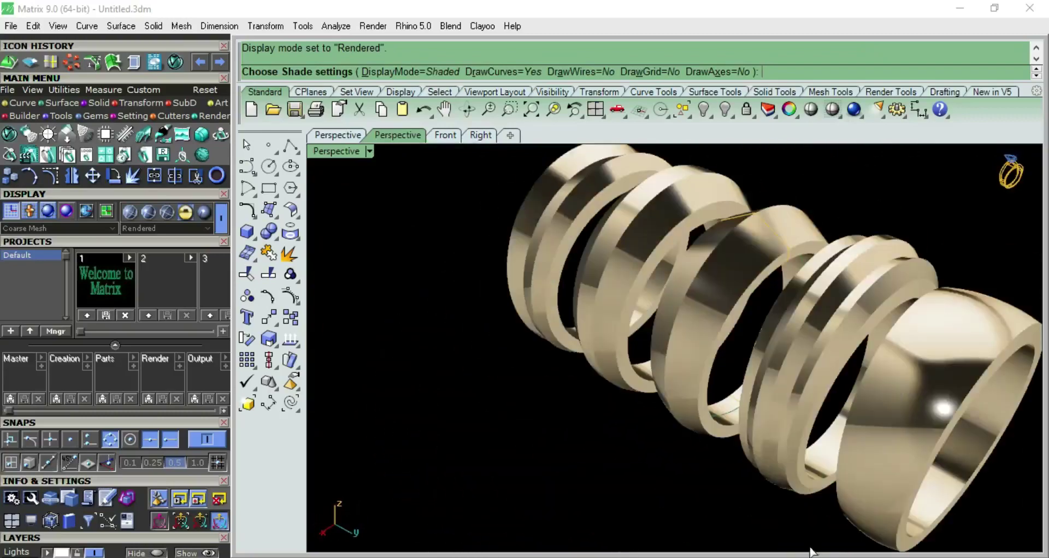